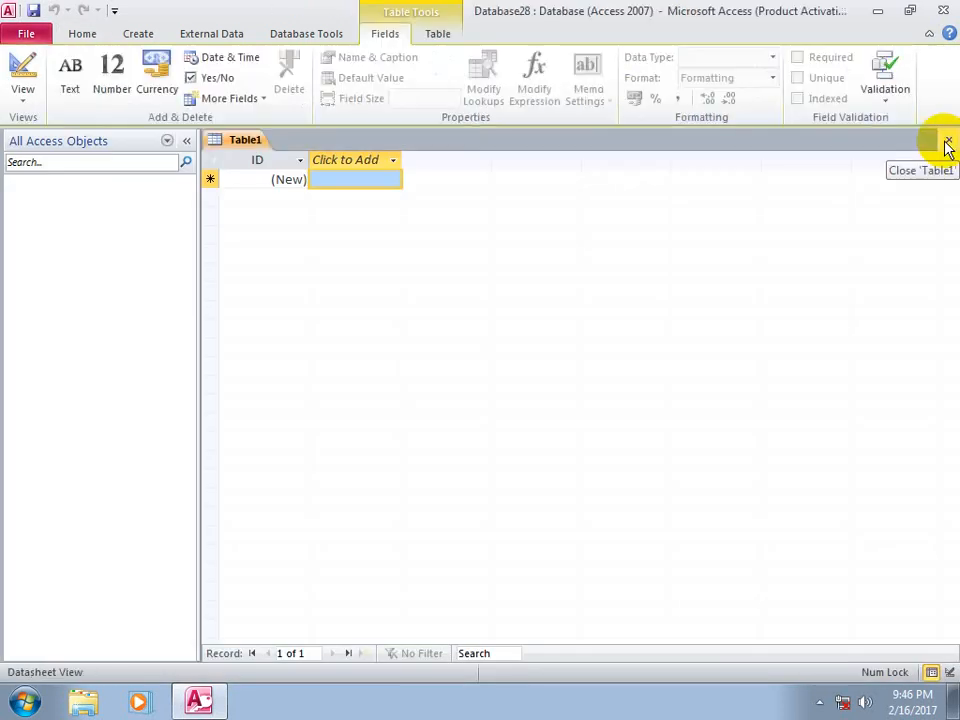
Close the empty Table1 datasheet and start a new table in Design view with the property sheet hidden.
left_click(945, 141)
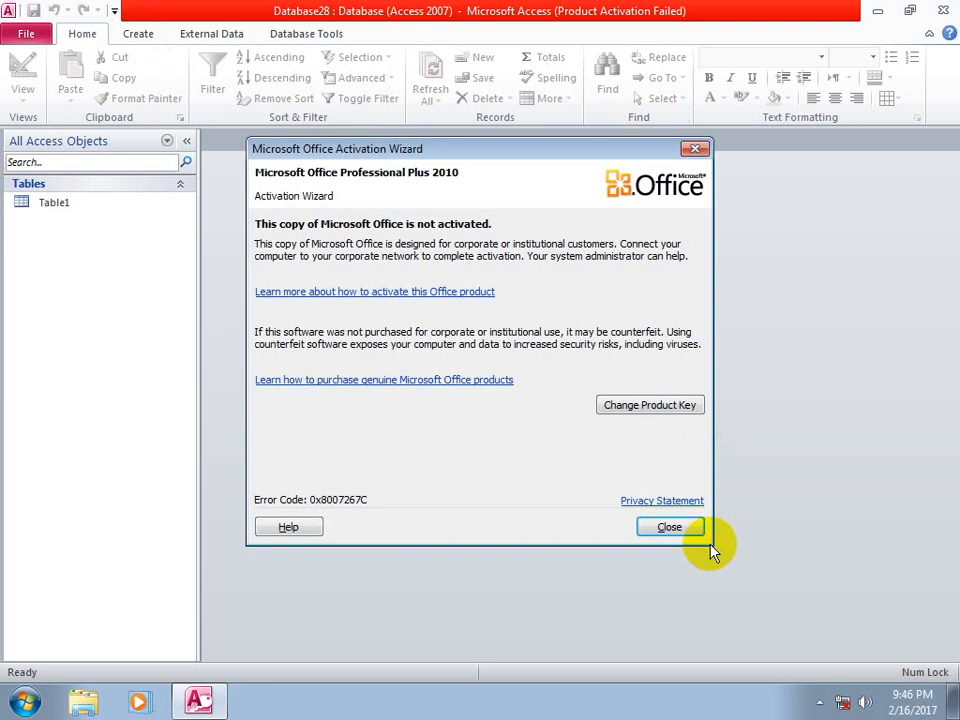
left_click(671, 524)
left_click(138, 33)
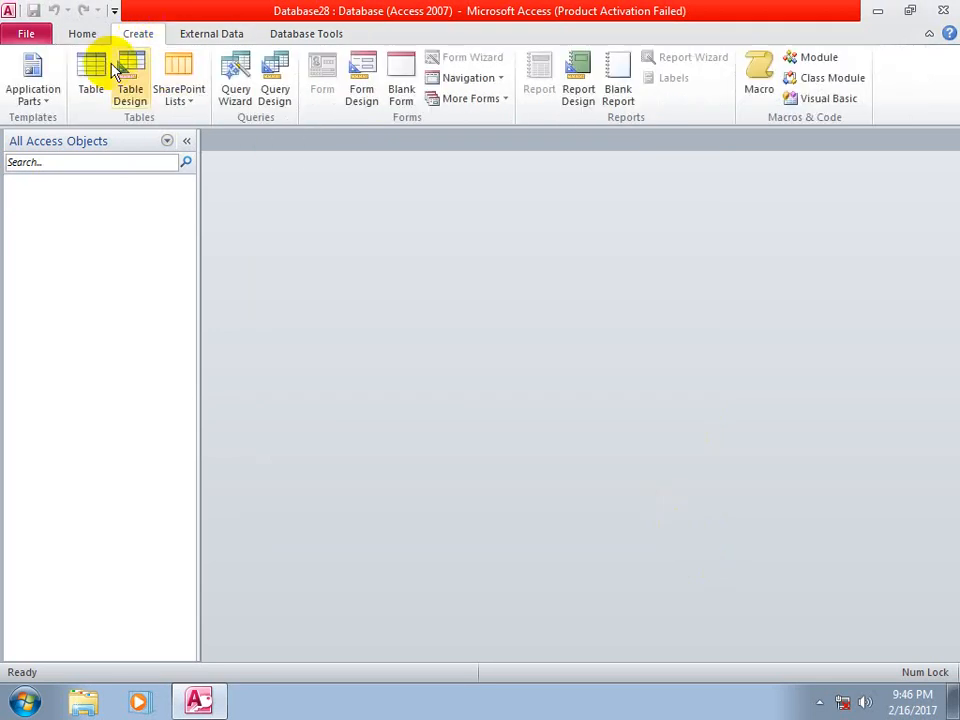
left_click(128, 75)
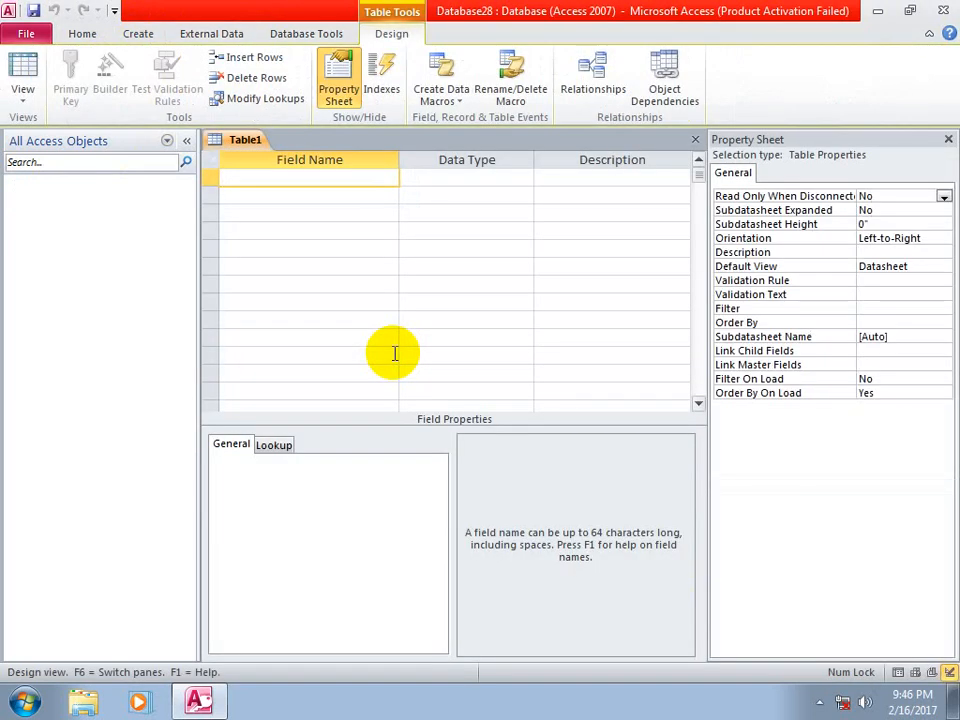
left_click(947, 140)
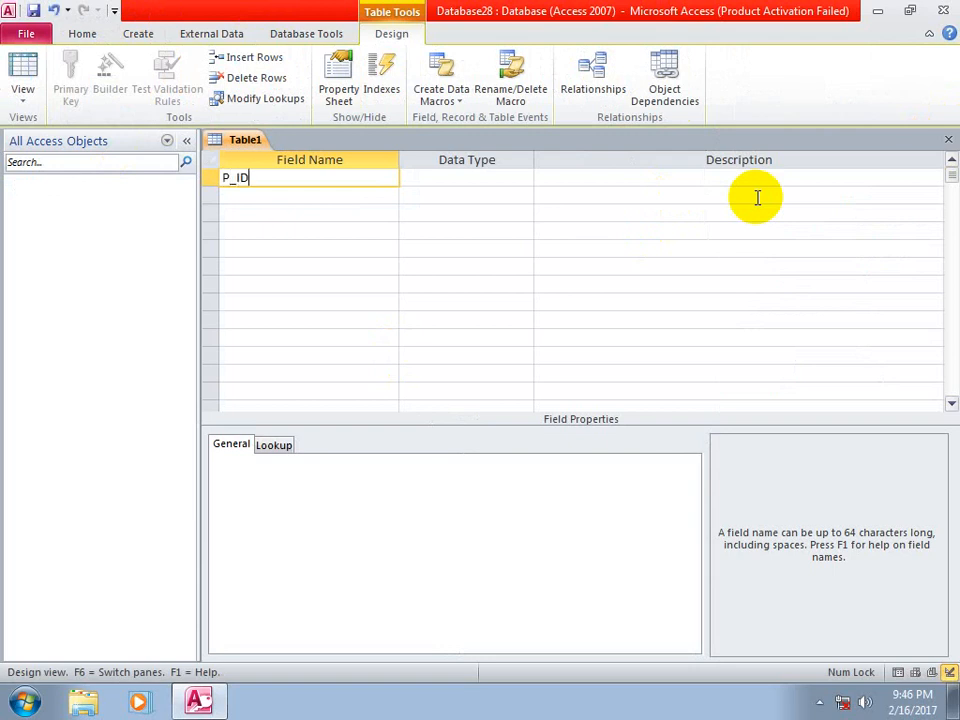
Define the first three table fields, P_ID, Name and Fname, with the Text data type.
key("Tab")
key("Tab")
key("Tab")
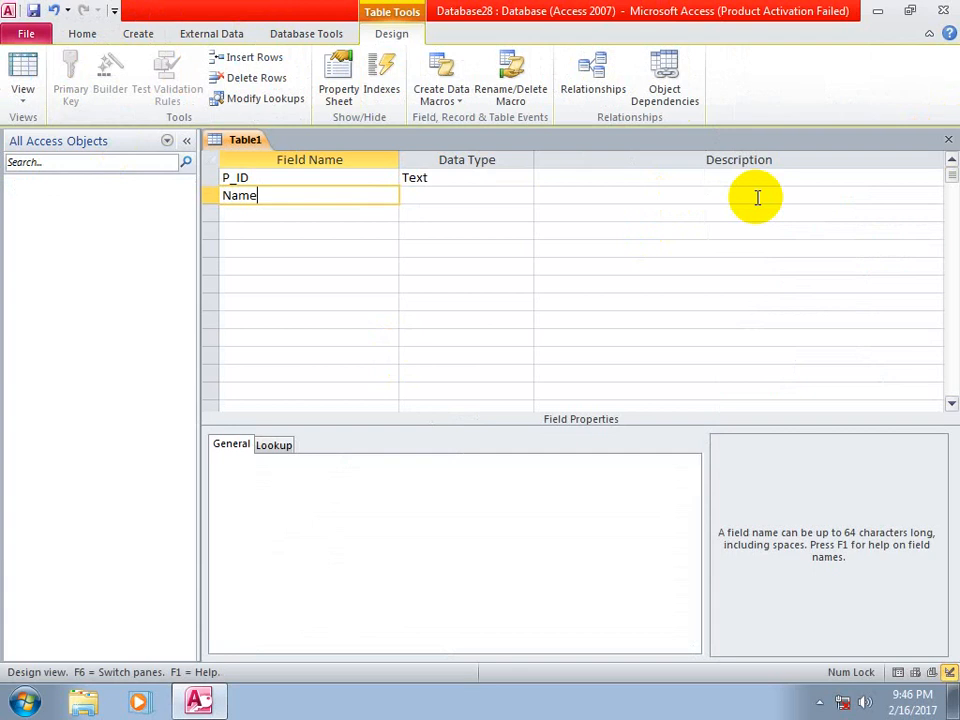
key("Tab")
key("Return")
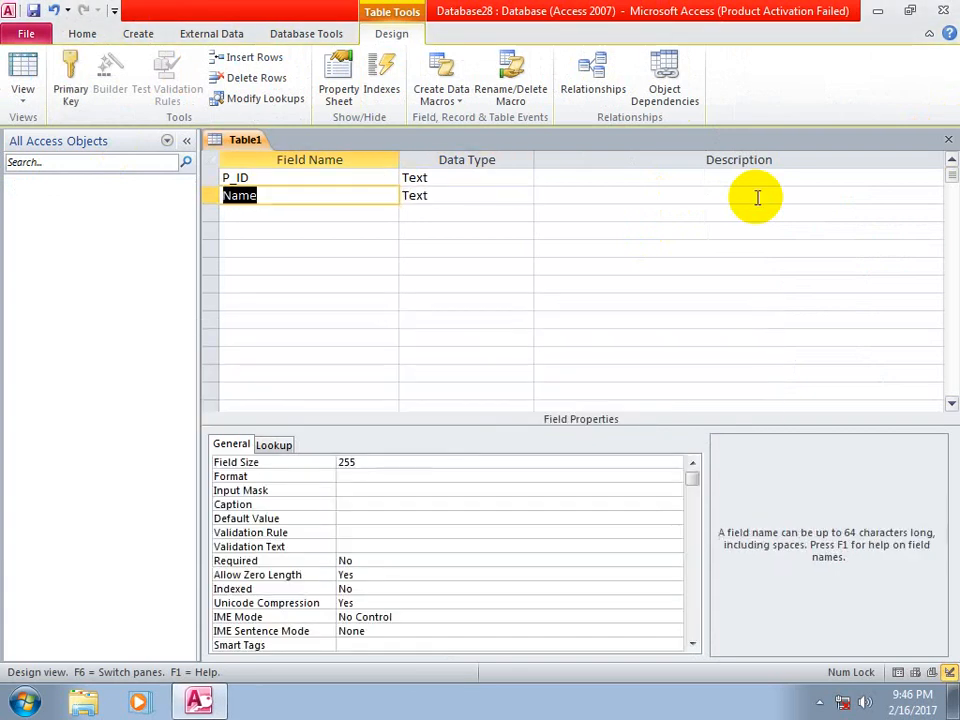
key("Down")
type("F")
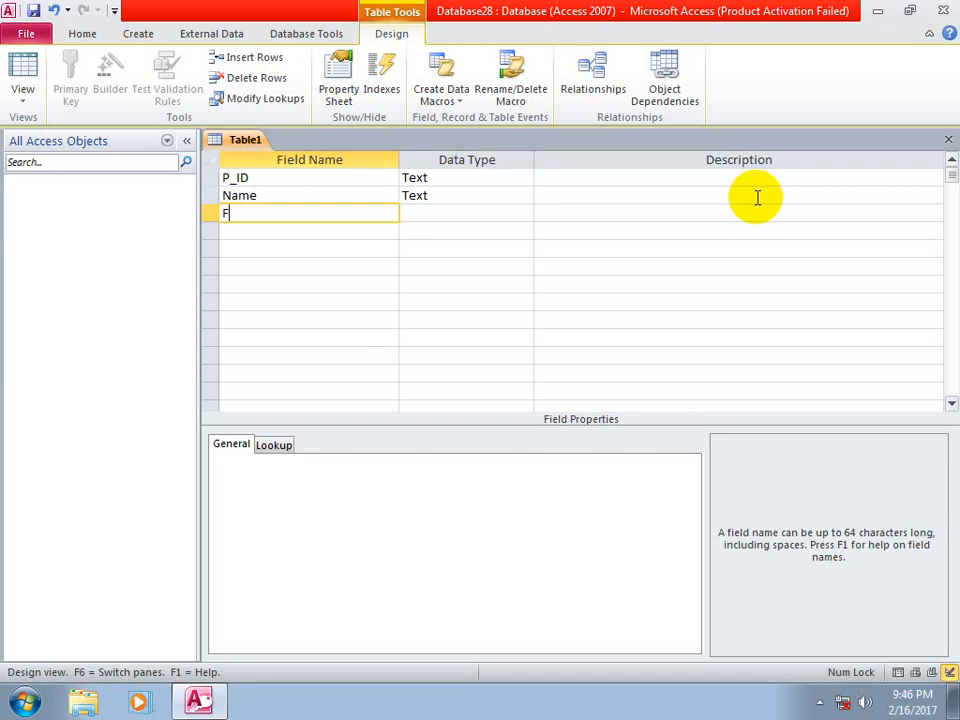
type("name")
key("Tab")
key("Tab")
key("Tab")
Add Gender and Photo fields below Fname, keeping the default Text data type.
type("Gender")
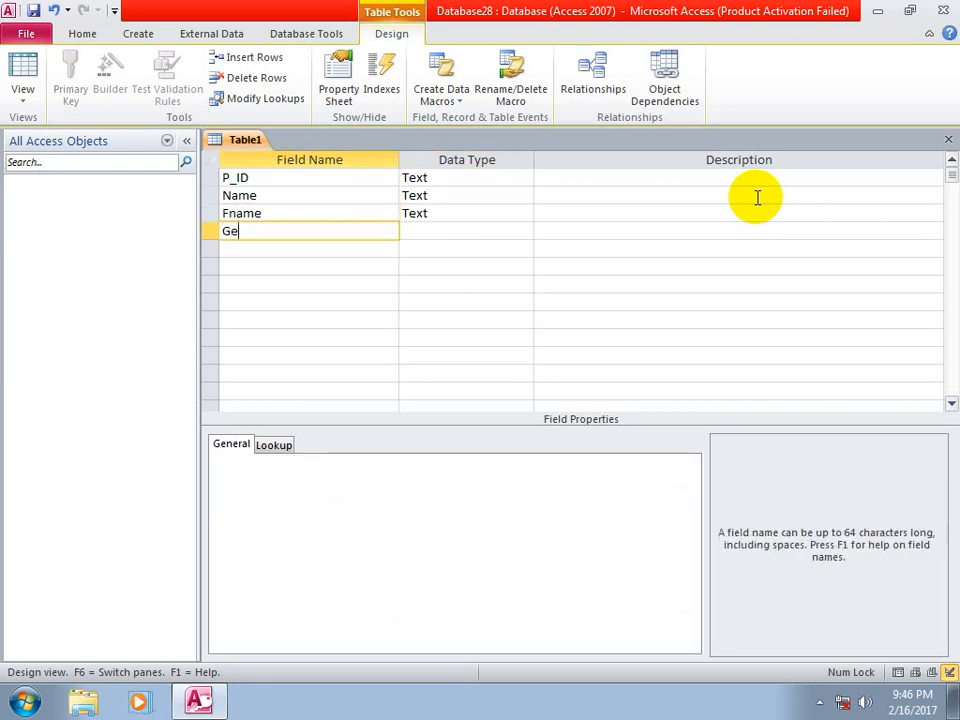
key("Tab")
key("Tab")
key("Tab")
type("P")
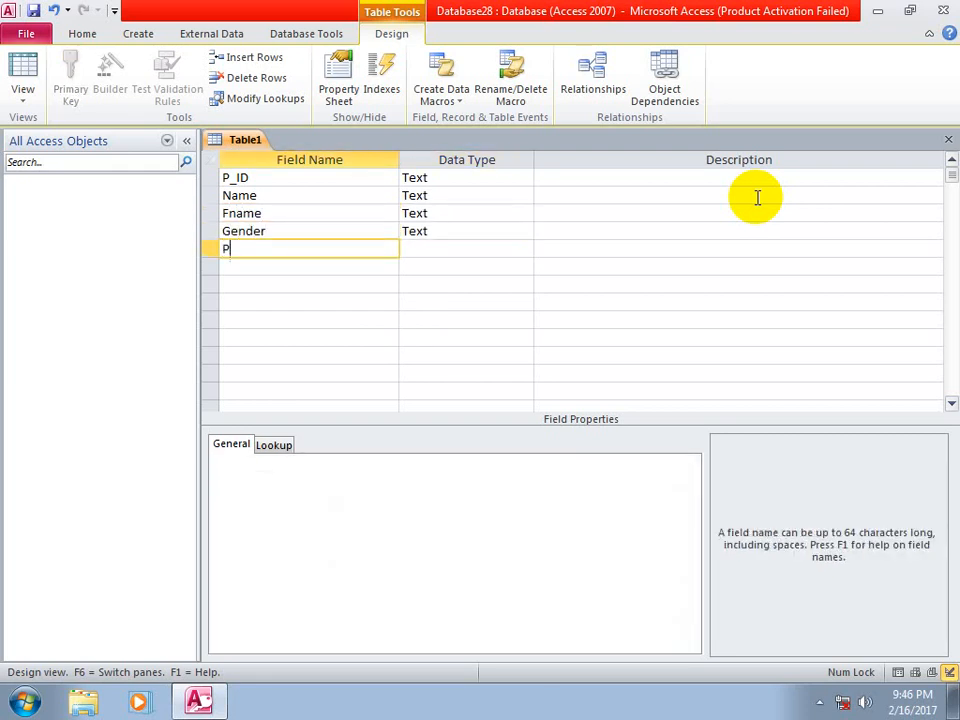
key("Tab")
key("Tab")
key("Tab")
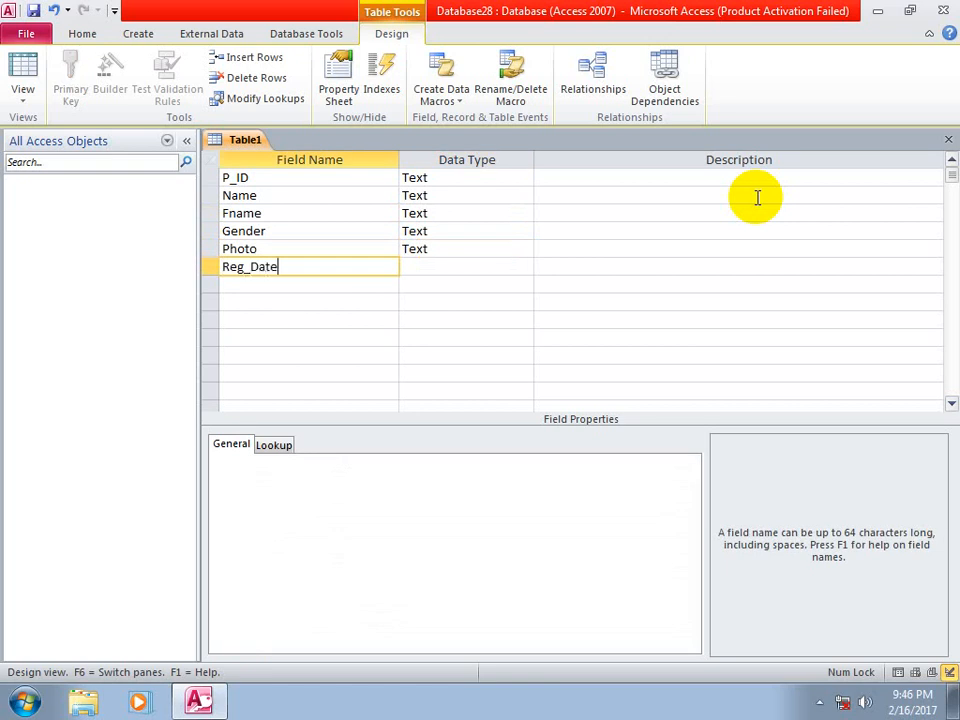
Add Reg_Date, Address and Phone fields below Photo, keeping the default Text data type.
type("Reg_Date")
key("Tab")
key("Tab")
key("Tab")
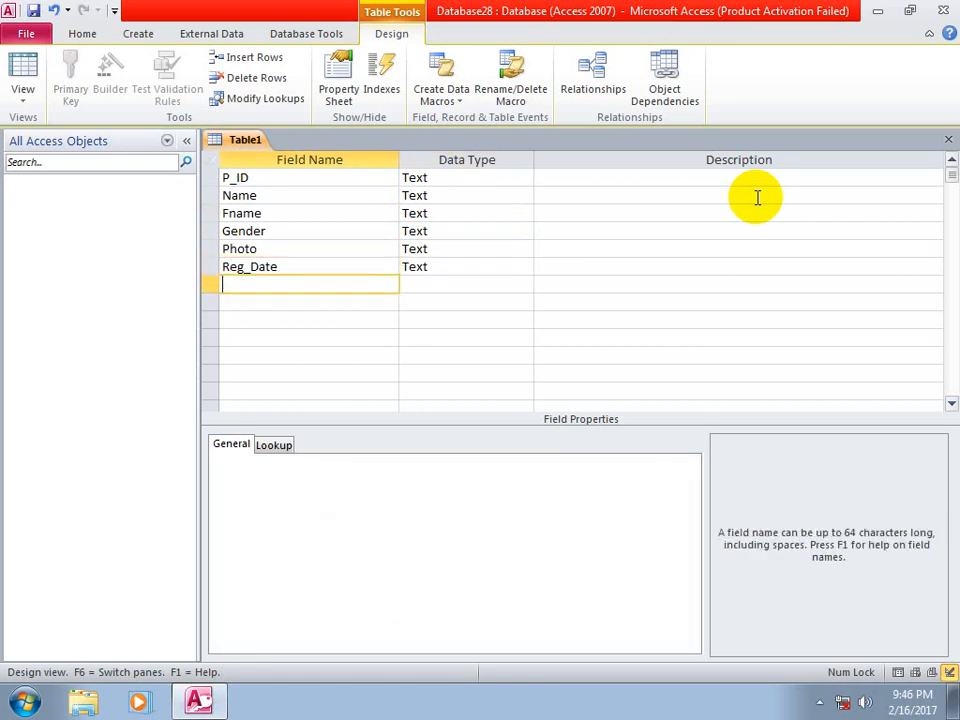
type("Address")
key("Tab")
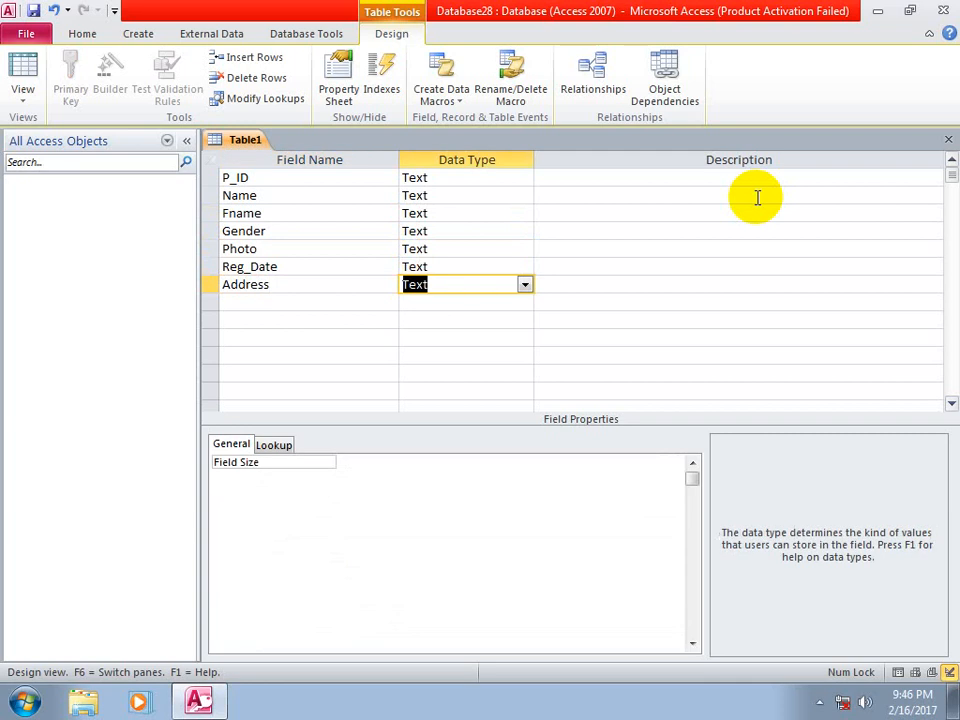
key("Tab")
key("Tab")
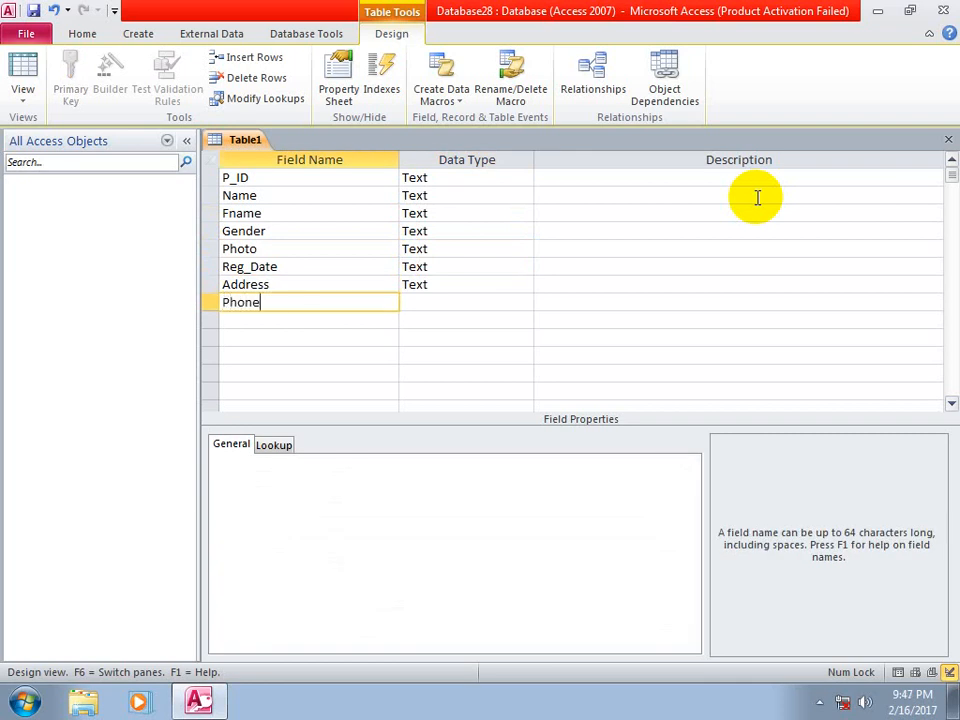
type("Phone")
key("Tab")
Set the data type of the P_ID field to AutoNumber.
key("Up")
key("Up")
key("Up")
key("Up")
key("Up")
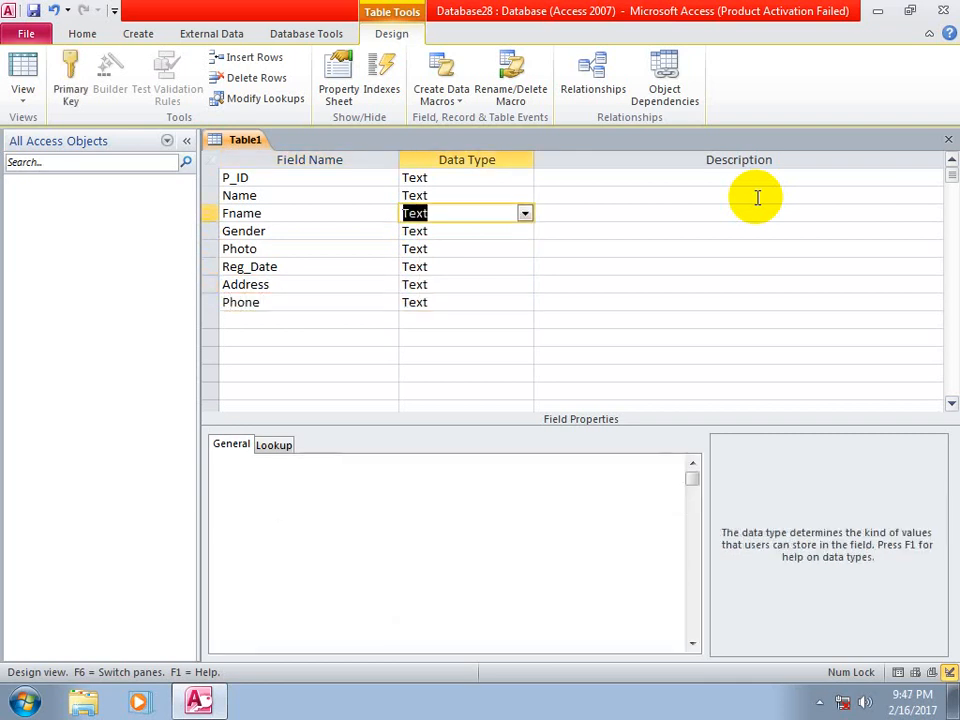
key("Up")
key("Up")
type("a")
Start the Lookup Wizard for the Gender field and choose to type in the values.
key("Down")
key("Down")
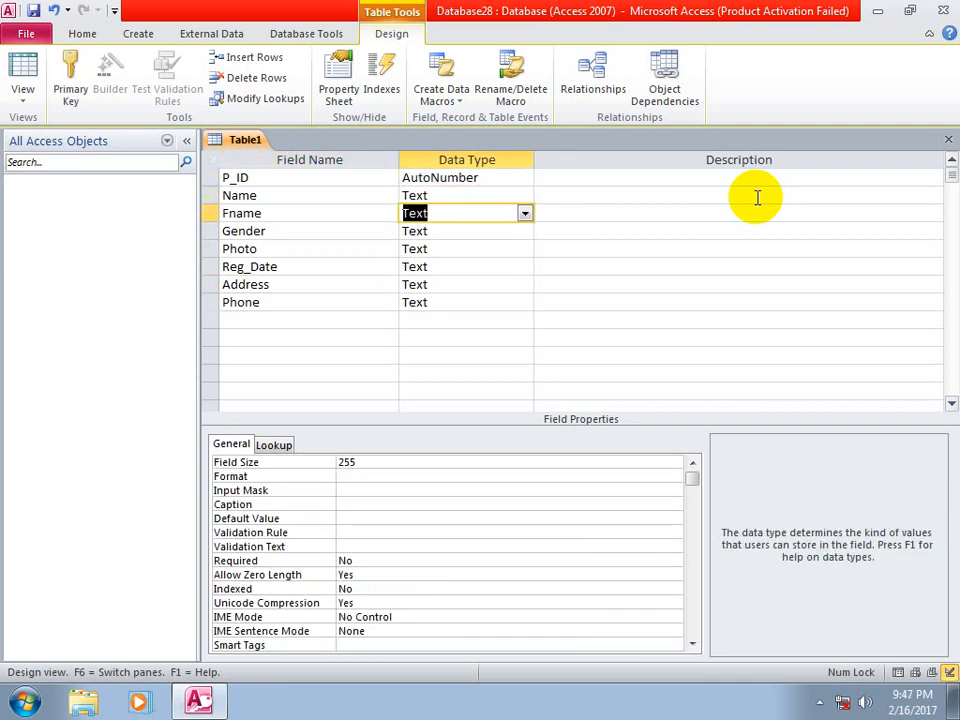
key("Down")
type("l")
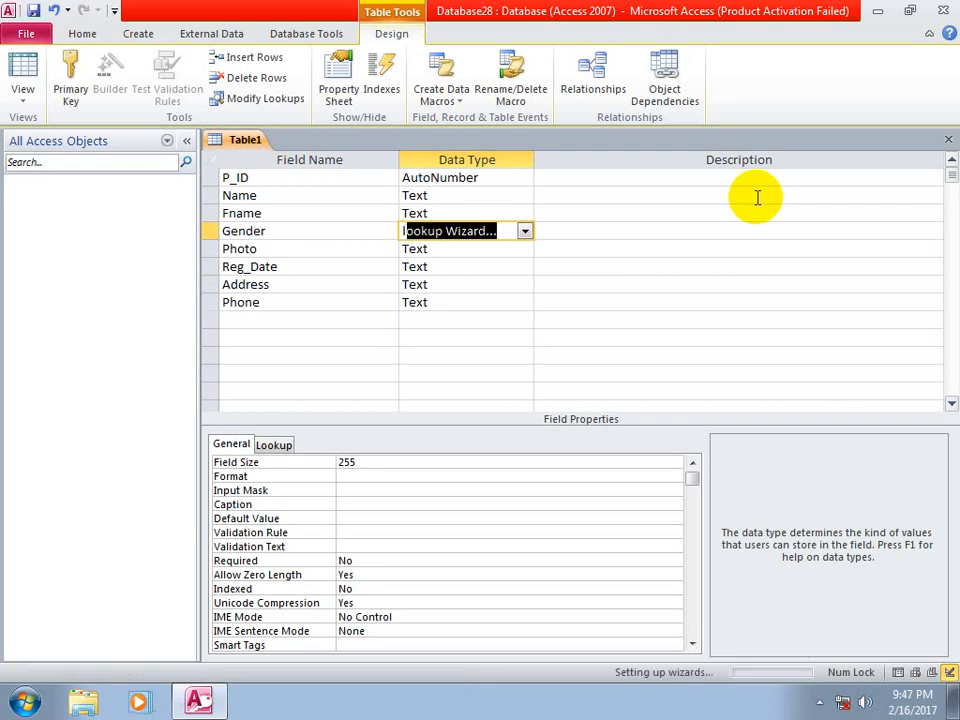
key("Down")
key("Return")
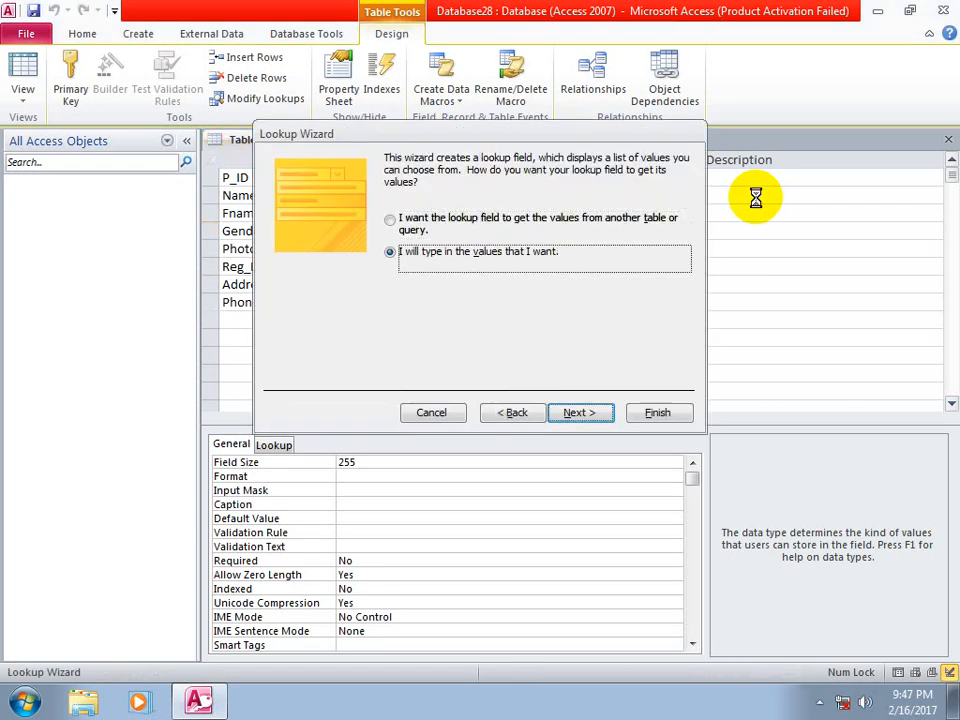
Enter Male and Female as the Gender lookup values in one column and finish the wizard.
type("Ma")
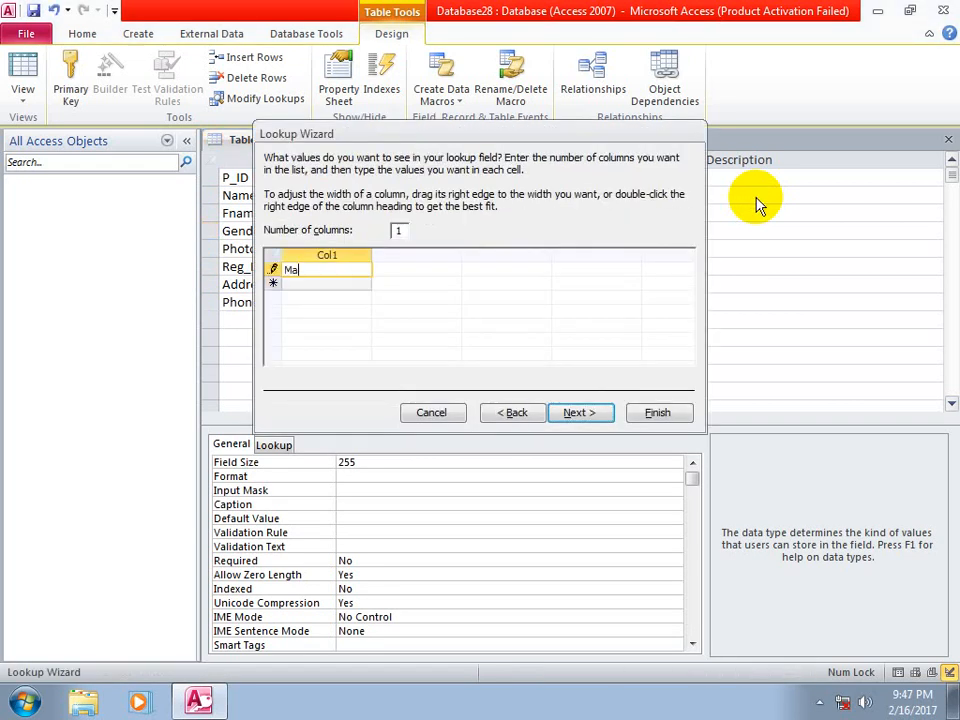
type("le")
key("Down")
type("Fe")
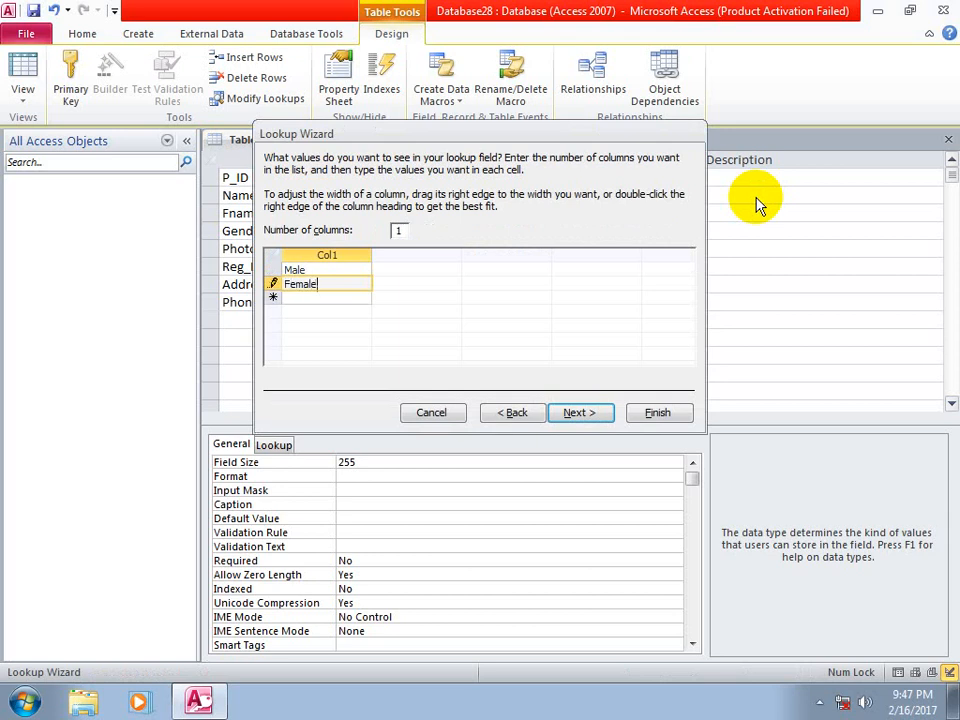
type("male")
key("Return")
key("Return")
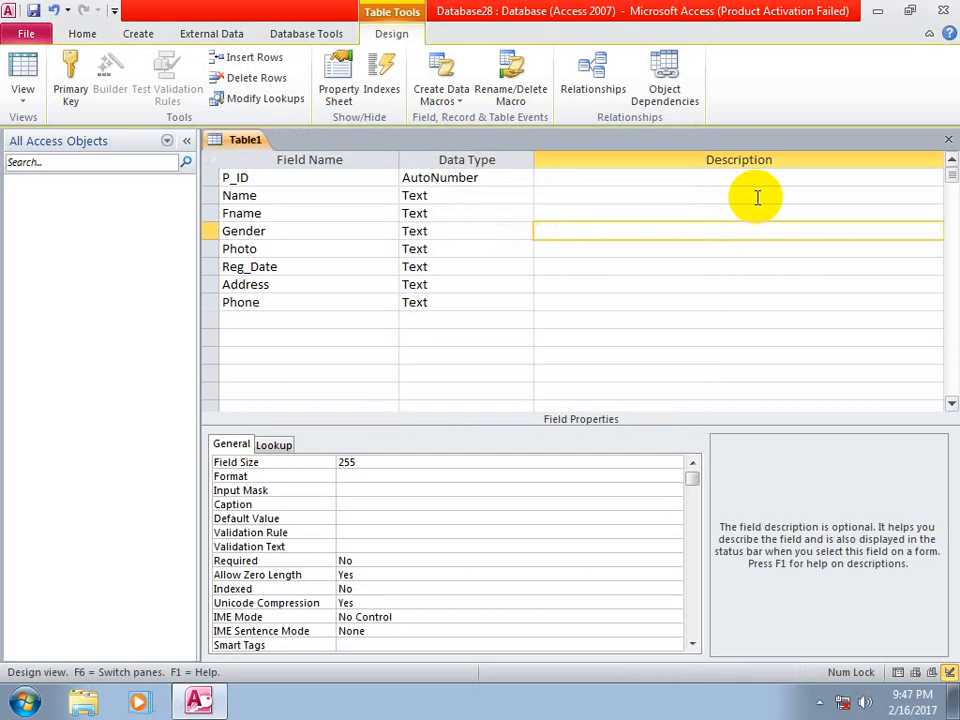
Set the data types of Photo to OLE Object, Reg_Date to Date/Time and Address to Memo.
key("Down")
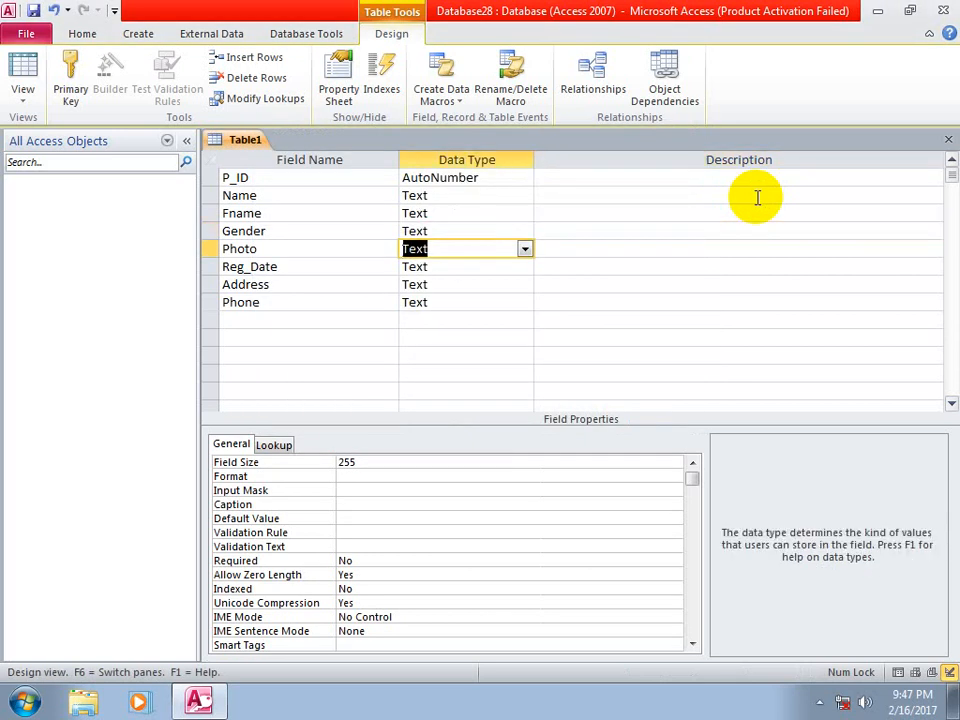
type("oLE Objec")
key("Down")
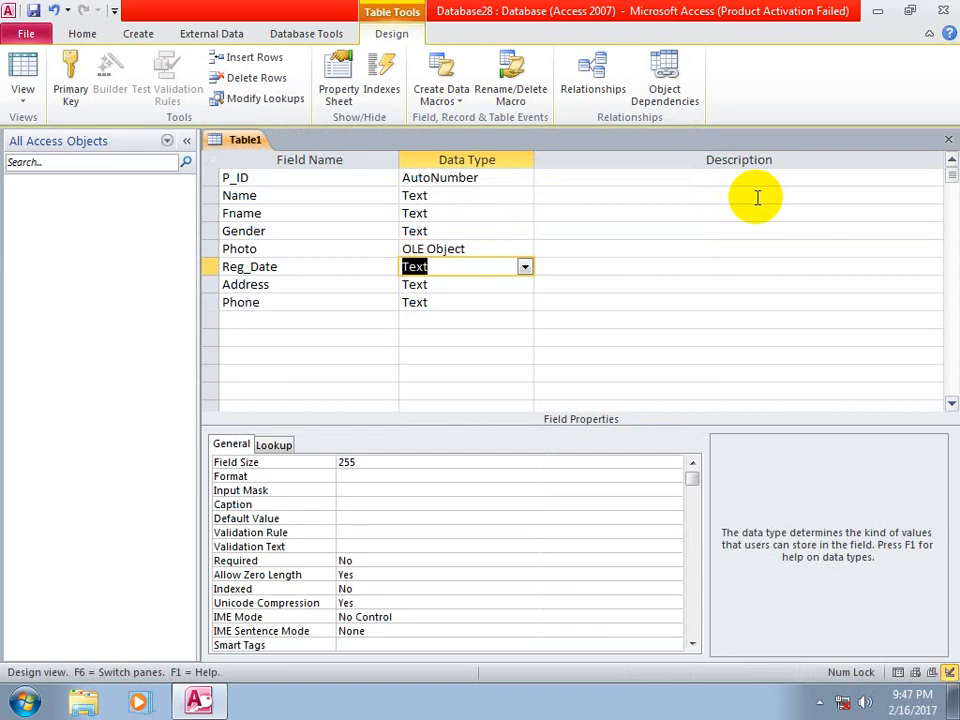
type("date/Tim")
key("Down")
type("m")
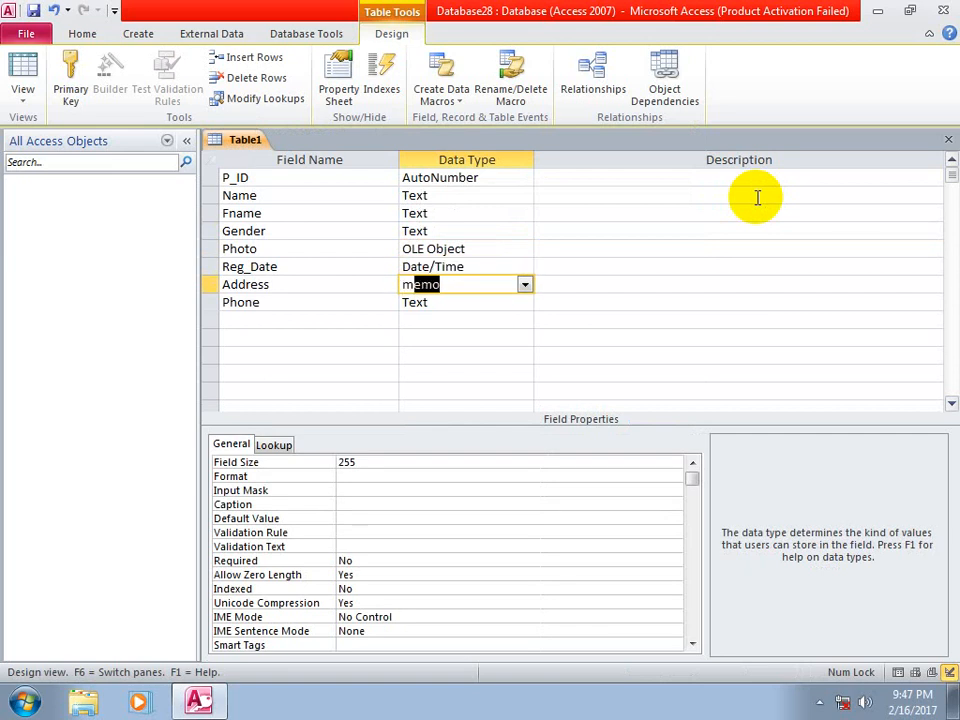
key("Down")
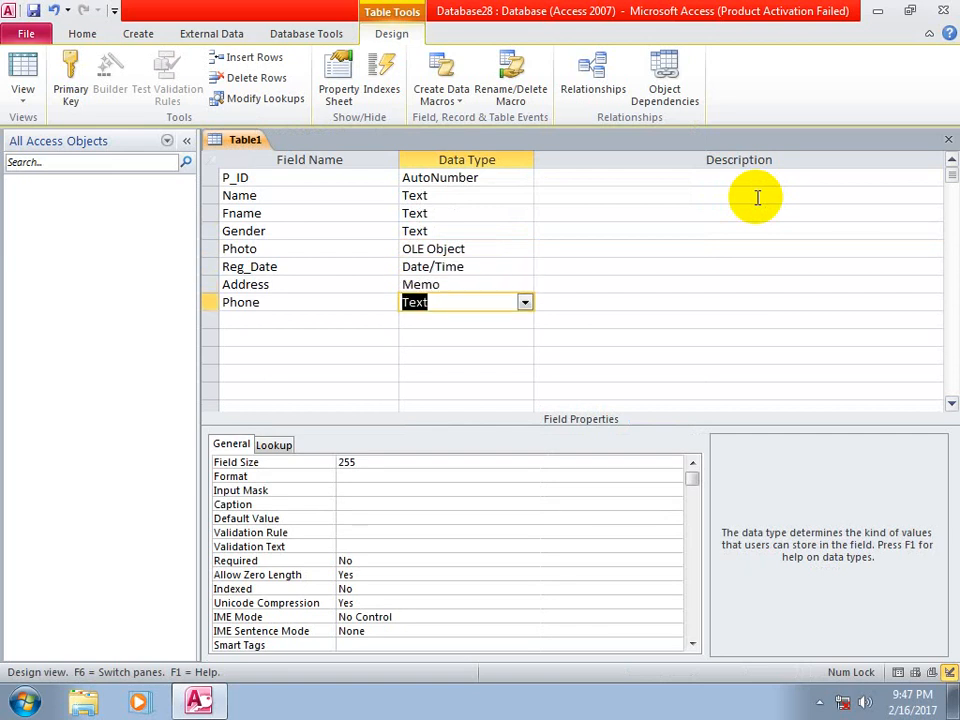
Close the table and save it as "Registration form" without creating a primary key.
key("ctrl+w")
key("Return")
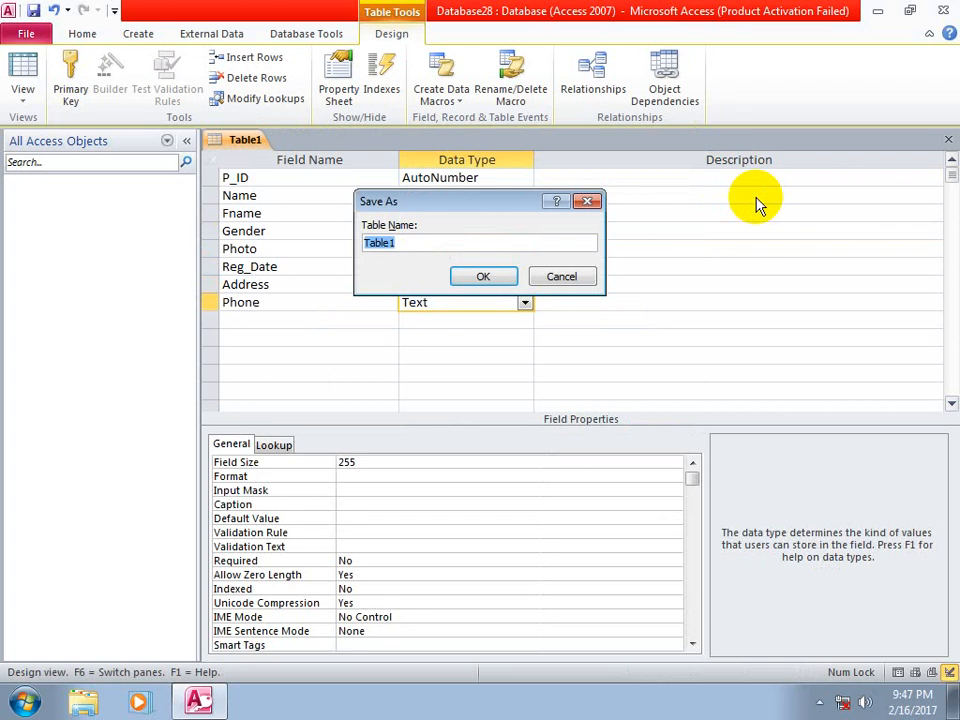
type("REg")
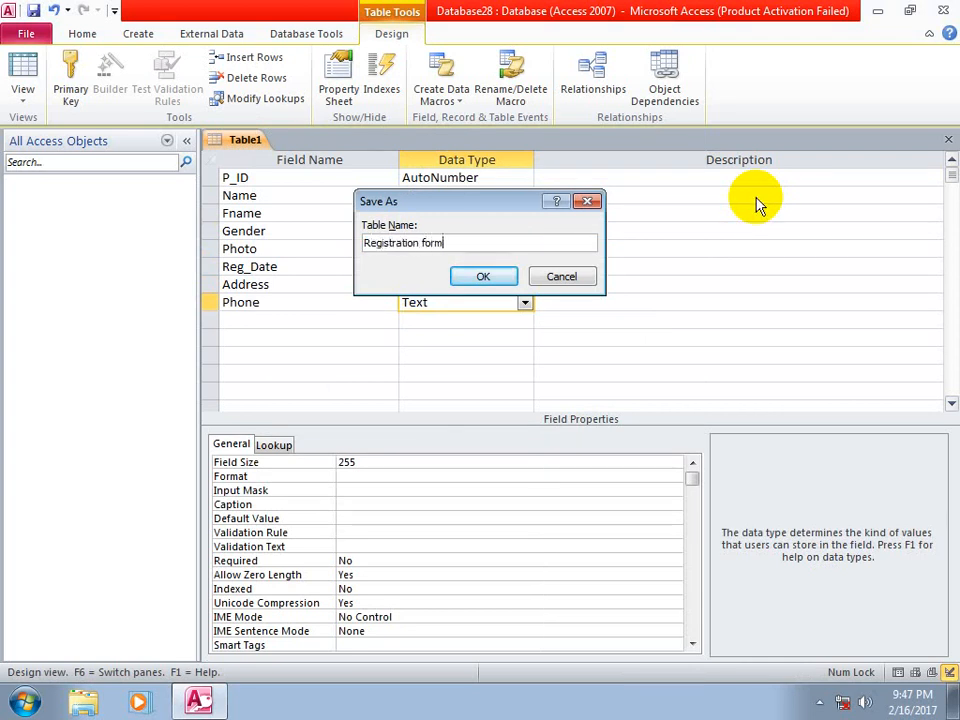
key("Return")
key("Tab")
key("Return")
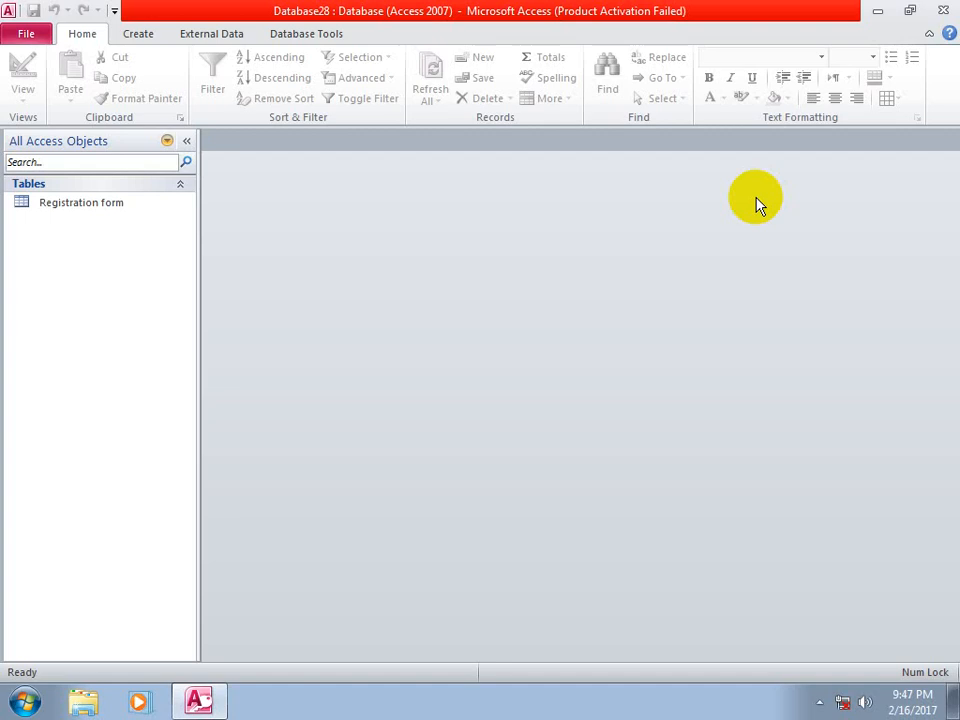
Create a new form in Design view and list the available fields of the Registration form table.
left_click(135, 33)
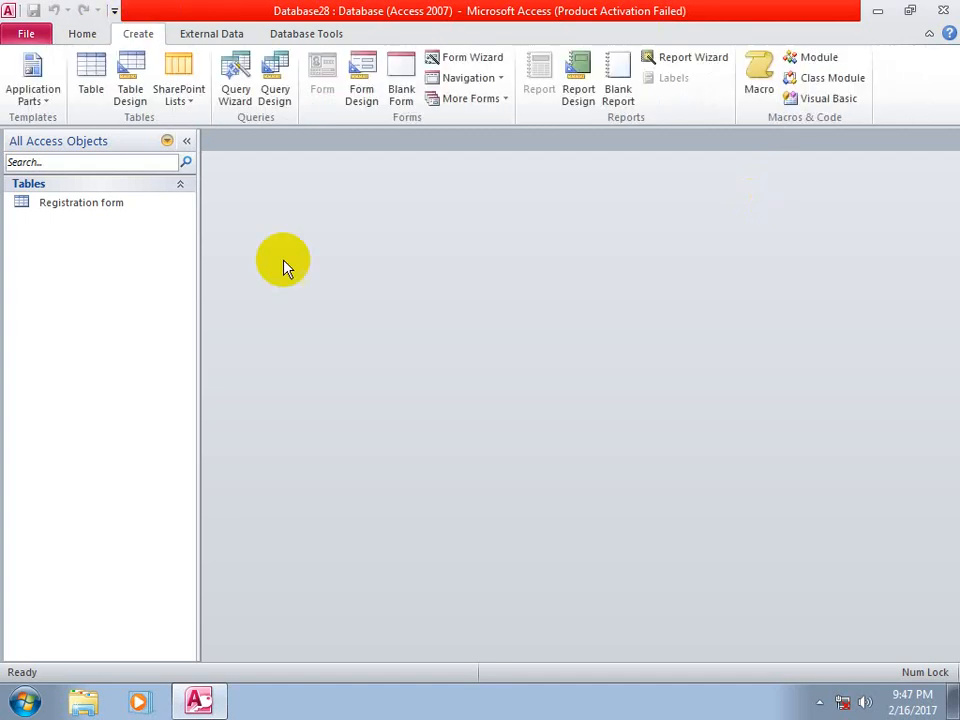
left_click(362, 73)
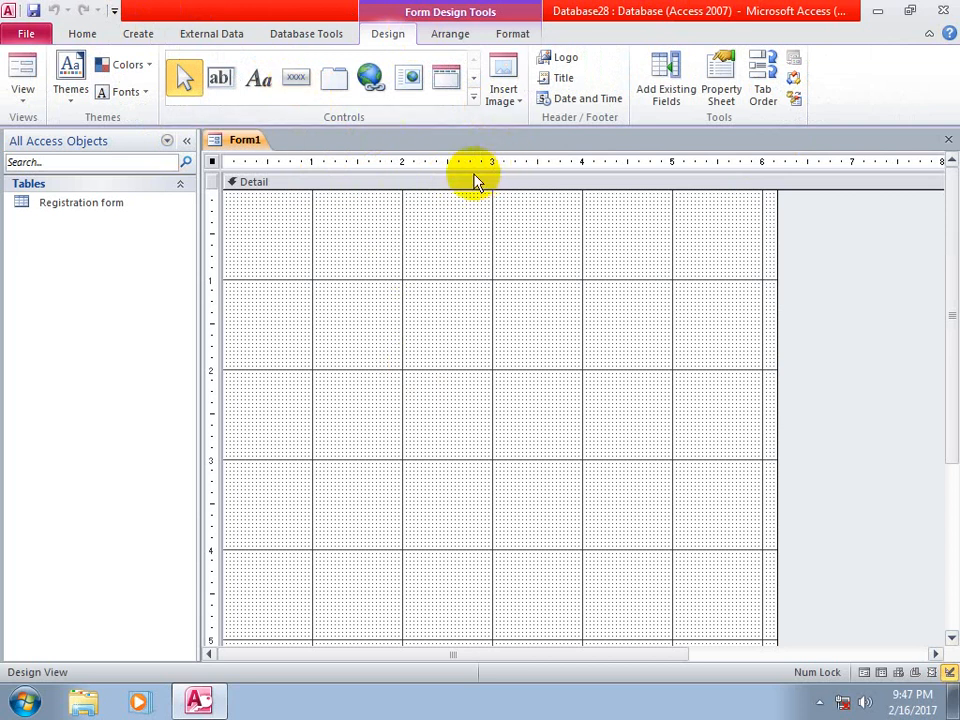
left_click(665, 92)
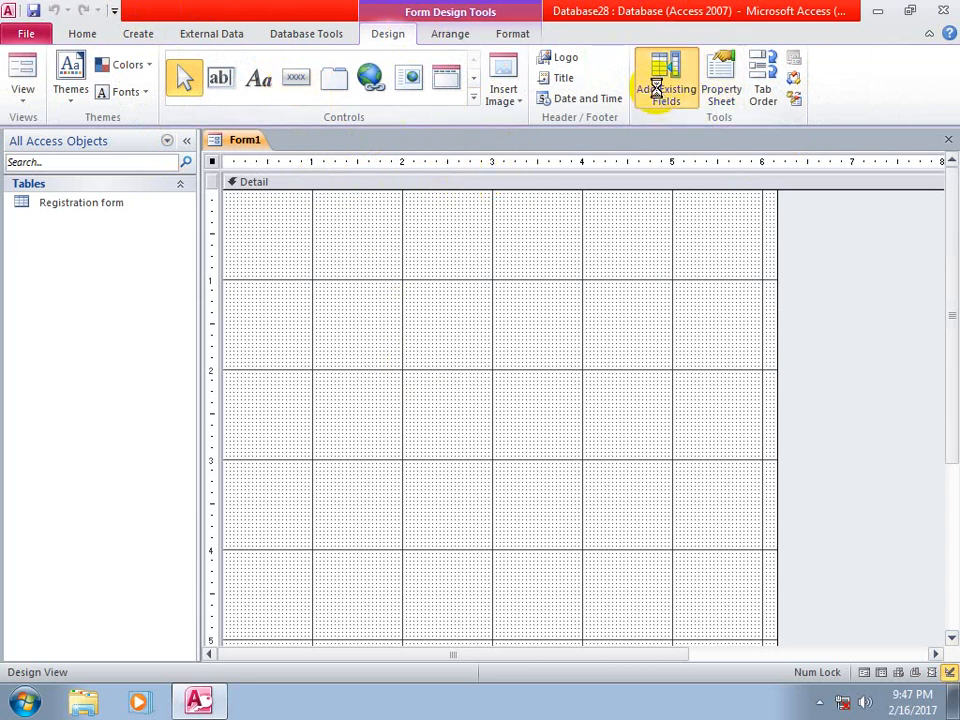
left_click(752, 207)
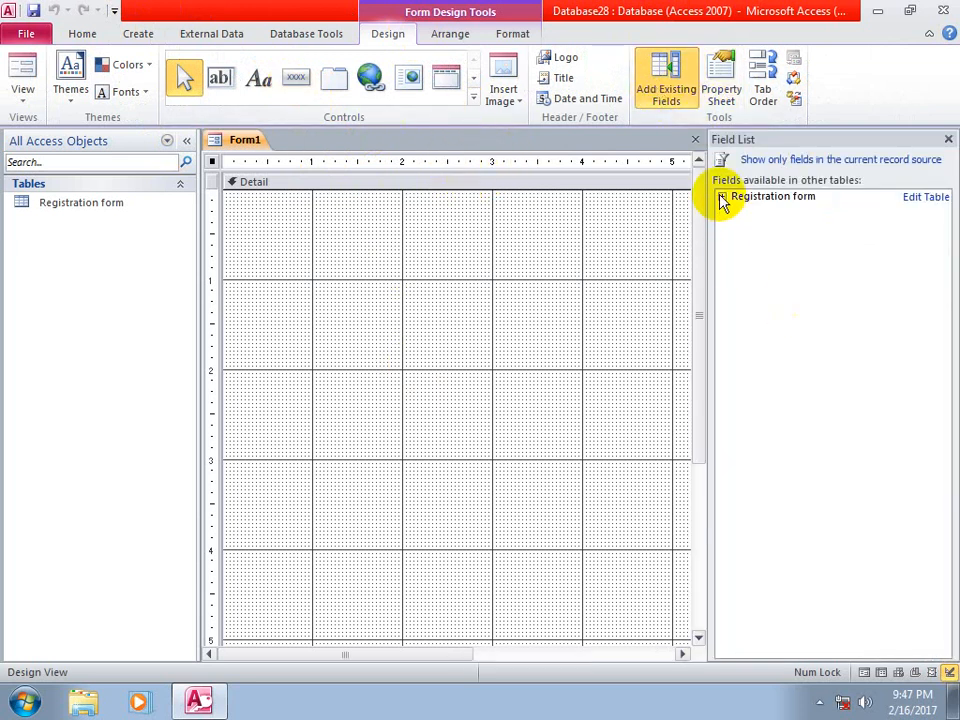
left_click(721, 196)
Place the P_ID, Name, Fname, Gender and Photo fields one below another in the form's Detail section.
left_click_drag(754, 212, 505, 274)
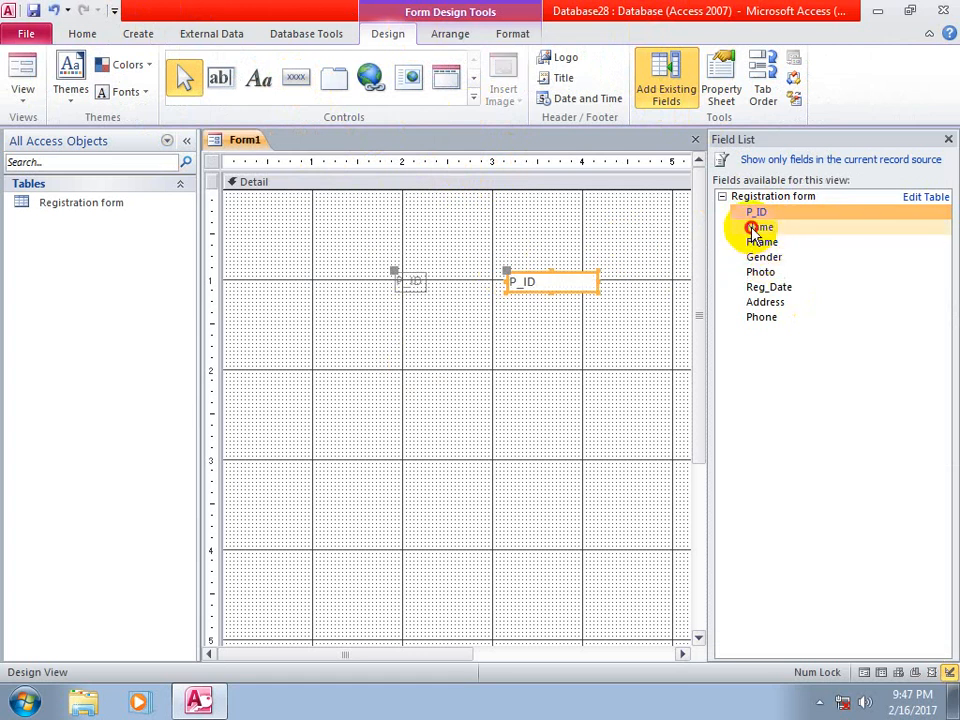
left_click_drag(759, 227, 550, 332)
left_click_drag(770, 245, 568, 393)
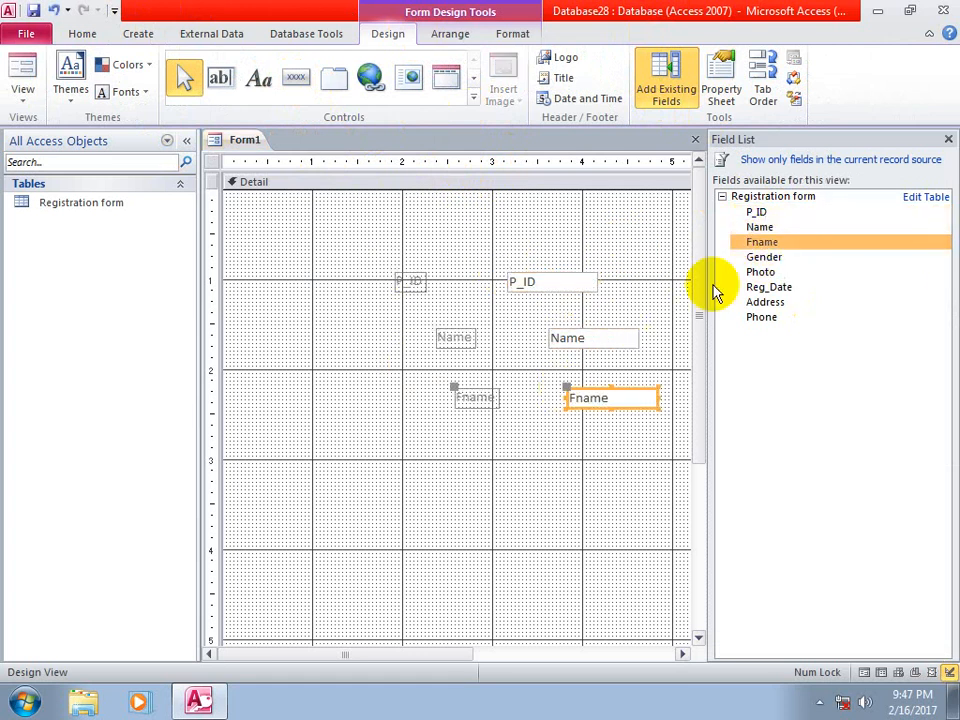
left_click_drag(763, 257, 521, 430)
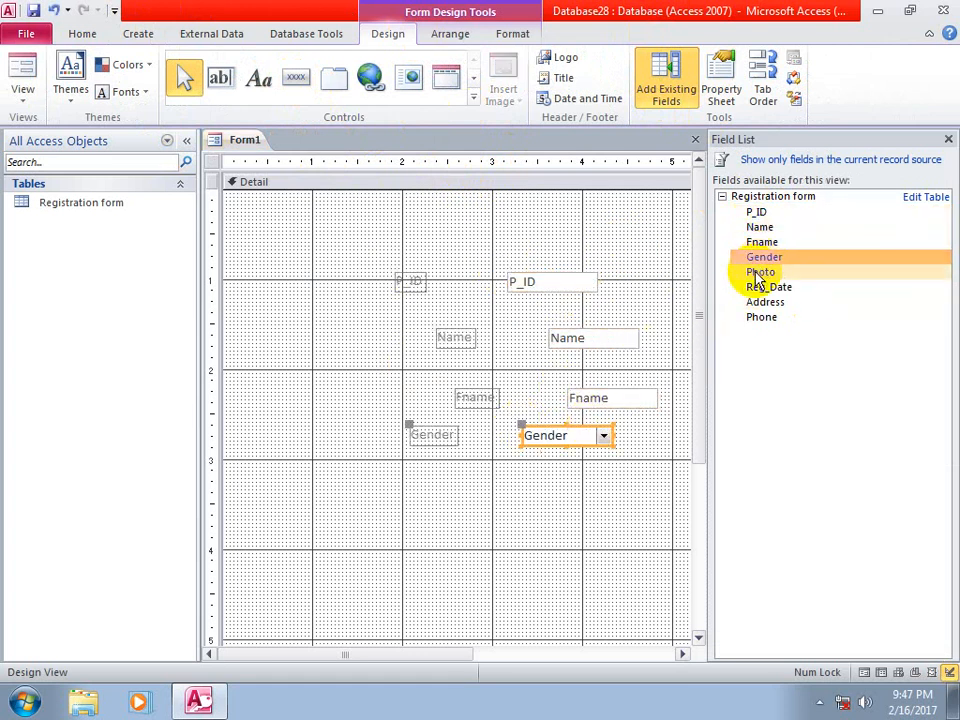
left_click_drag(858, 274, 574, 508)
Align the P_ID label and text box with the 1-inch and 2-inch gridlines, and place the Name pair directly beneath.
mouse_move(407, 289)
left_mouse_down()
mouse_move(317, 276)
mouse_move(424, 281)
mouse_move(402, 281)
mouse_move(407, 272)
left_mouse_up()
left_click(468, 284)
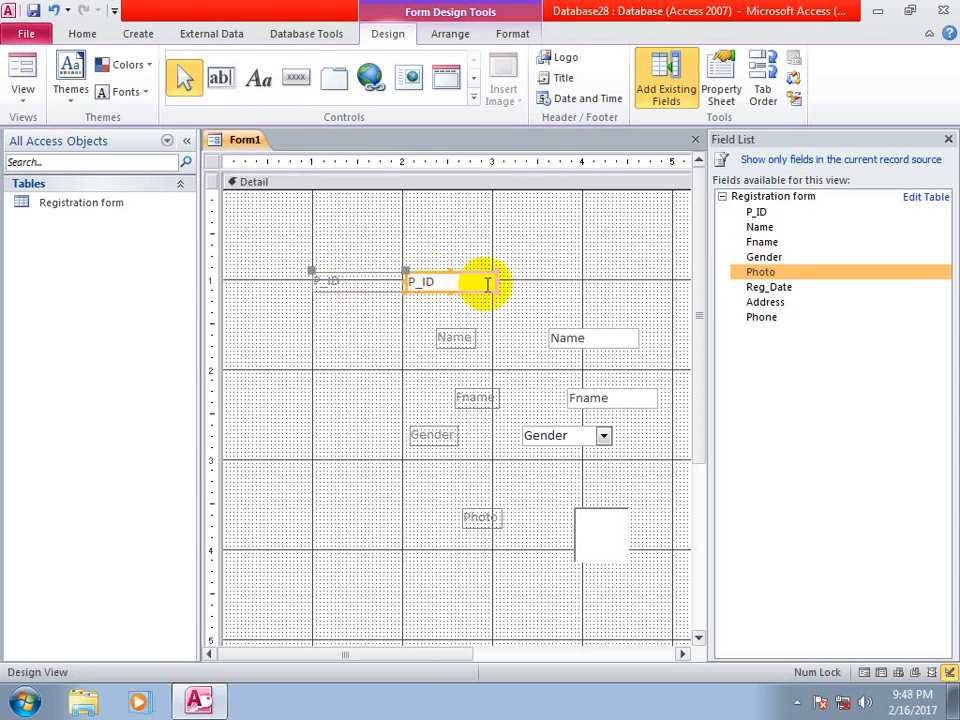
left_click_drag(495, 282, 496, 282)
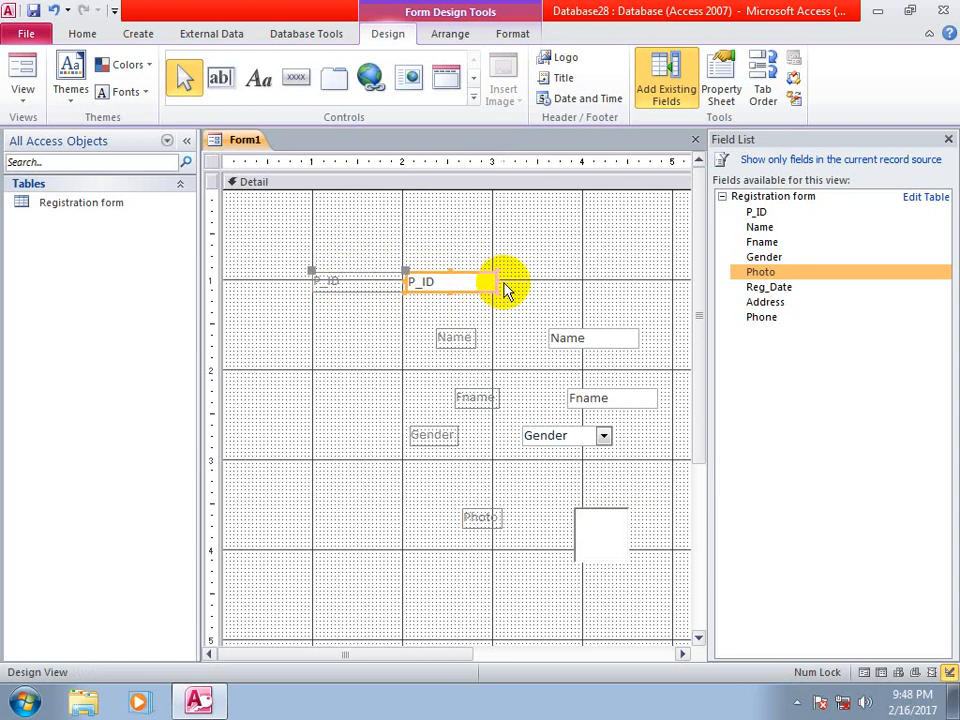
left_click(512, 288)
left_click_drag(453, 339, 403, 299)
left_click(430, 310)
left_click(476, 281)
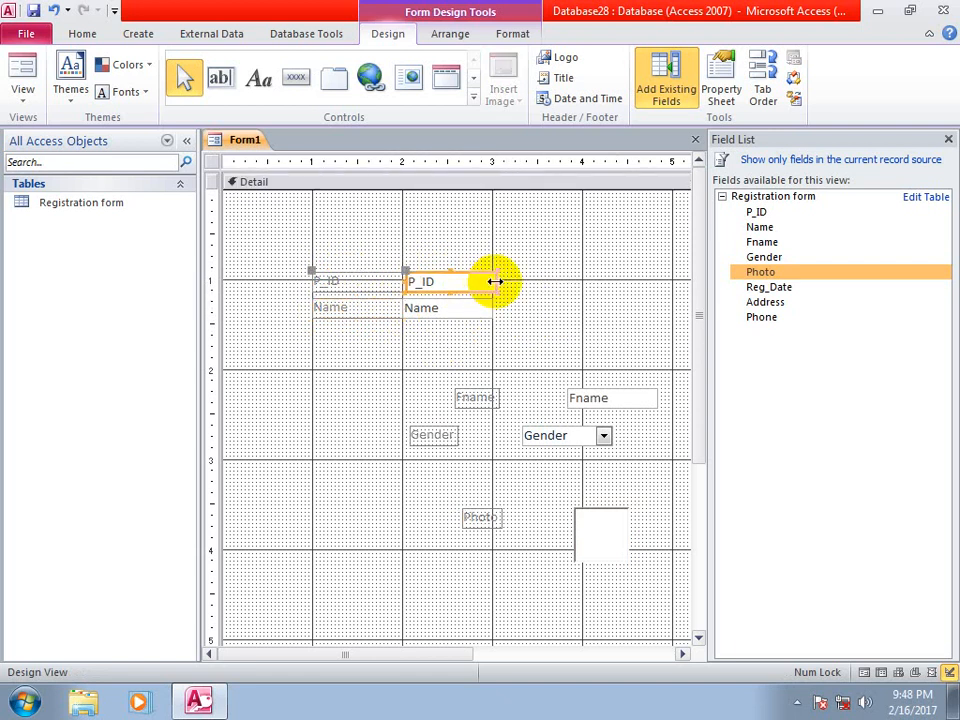
Move the Fname and Gender labels and boxes into the same two columns, stacked directly below Name.
left_click(484, 377)
left_click(456, 392)
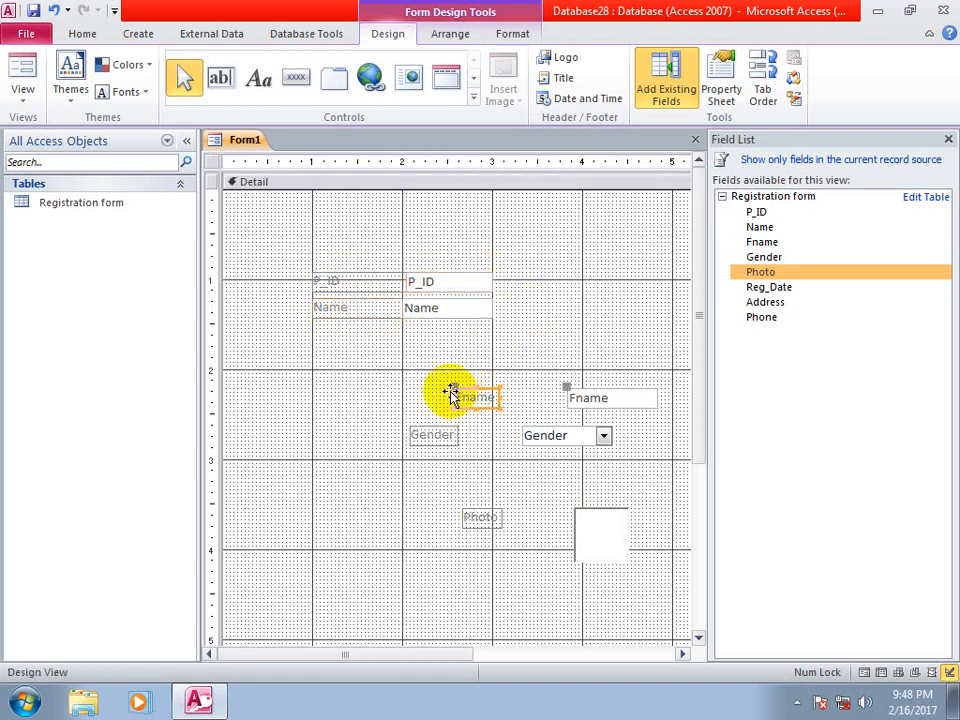
left_click_drag(452, 388, 406, 335)
left_click_drag(563, 393, 403, 327)
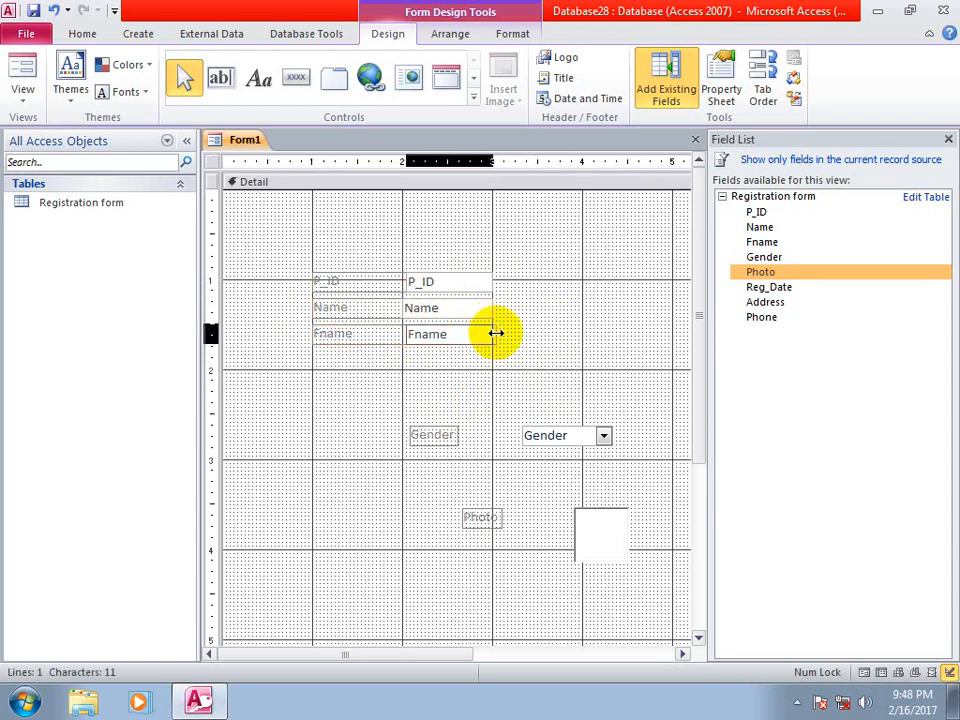
left_click(394, 435)
left_click(418, 427)
left_click_drag(406, 425, 403, 360)
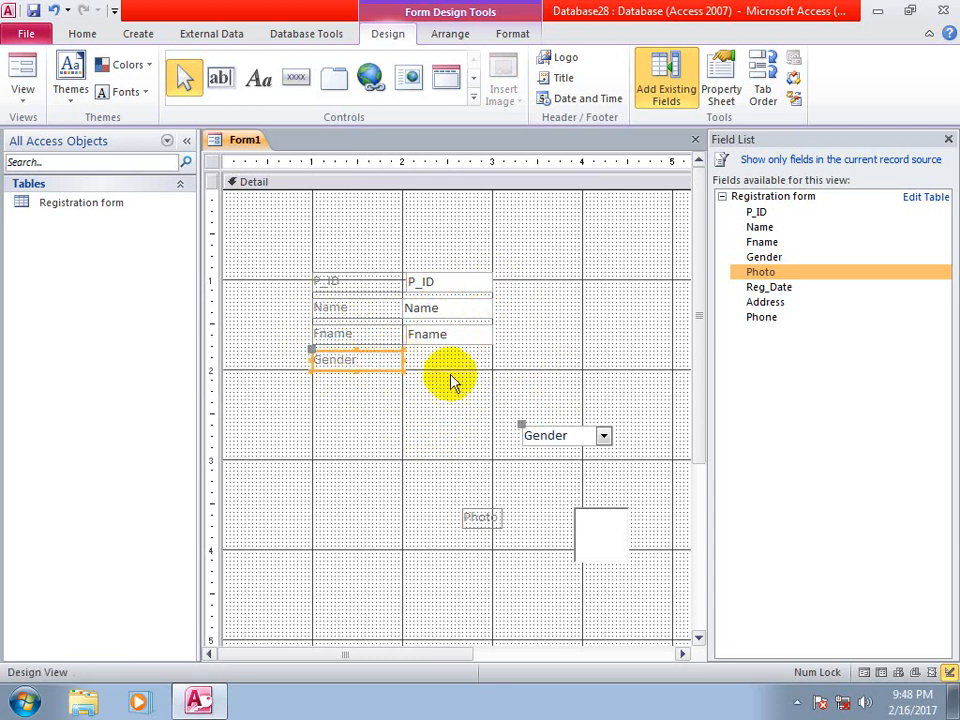
left_click_drag(521, 429, 403, 352)
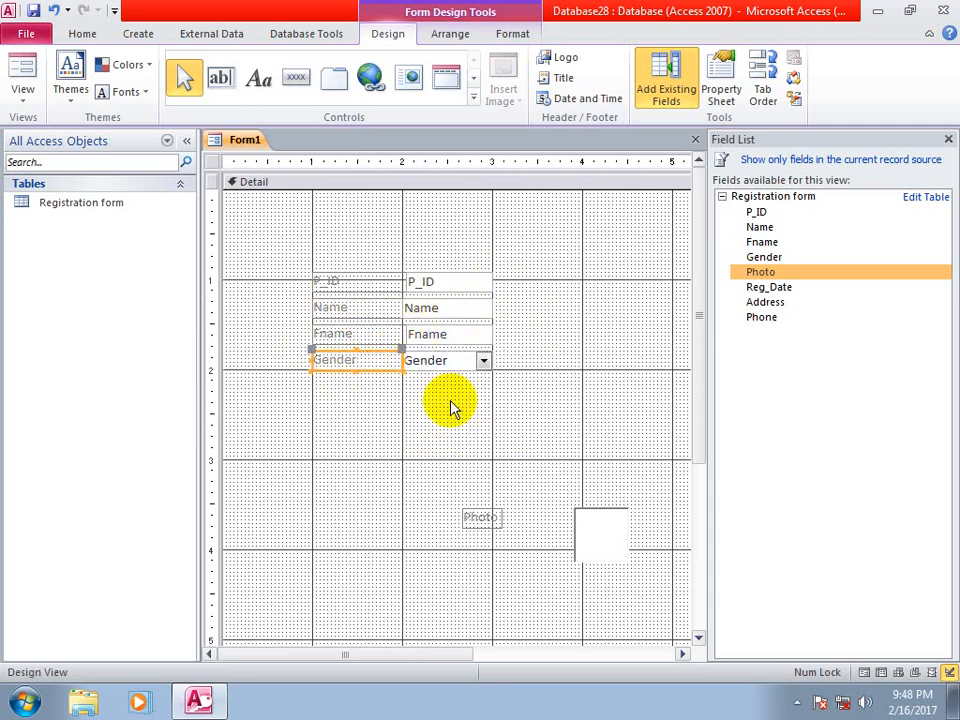
Move the Photo label beside the P_ID row and place the photo frame directly under the label.
left_click(472, 512)
left_click_drag(497, 381, 515, 280)
left_click_drag(572, 503, 518, 317)
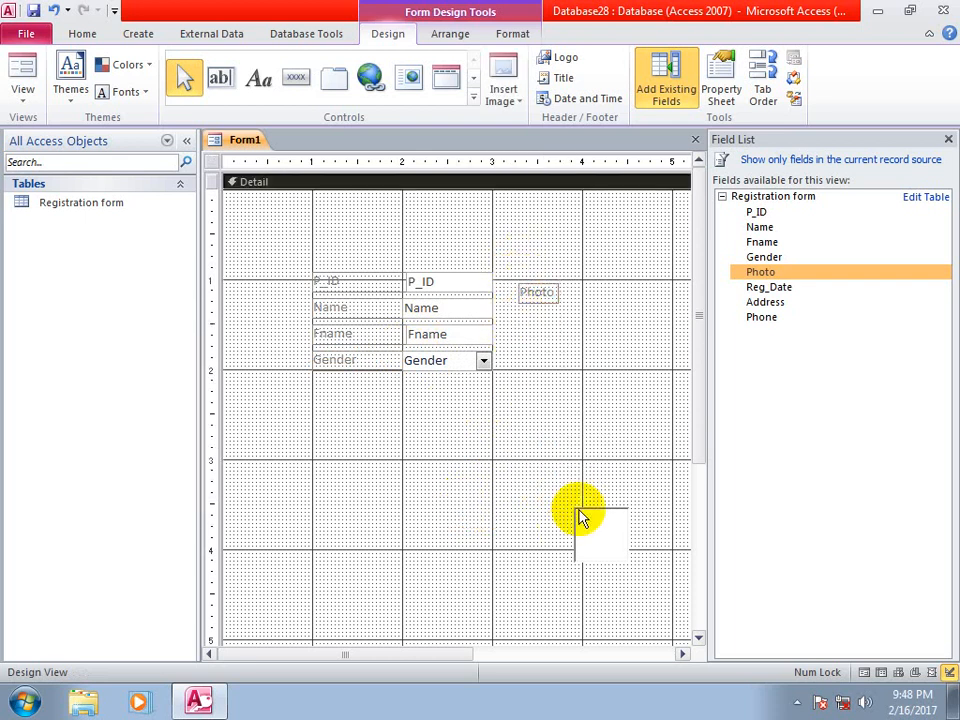
left_click(579, 514)
left_click_drag(575, 507, 514, 292)
left_click(594, 304)
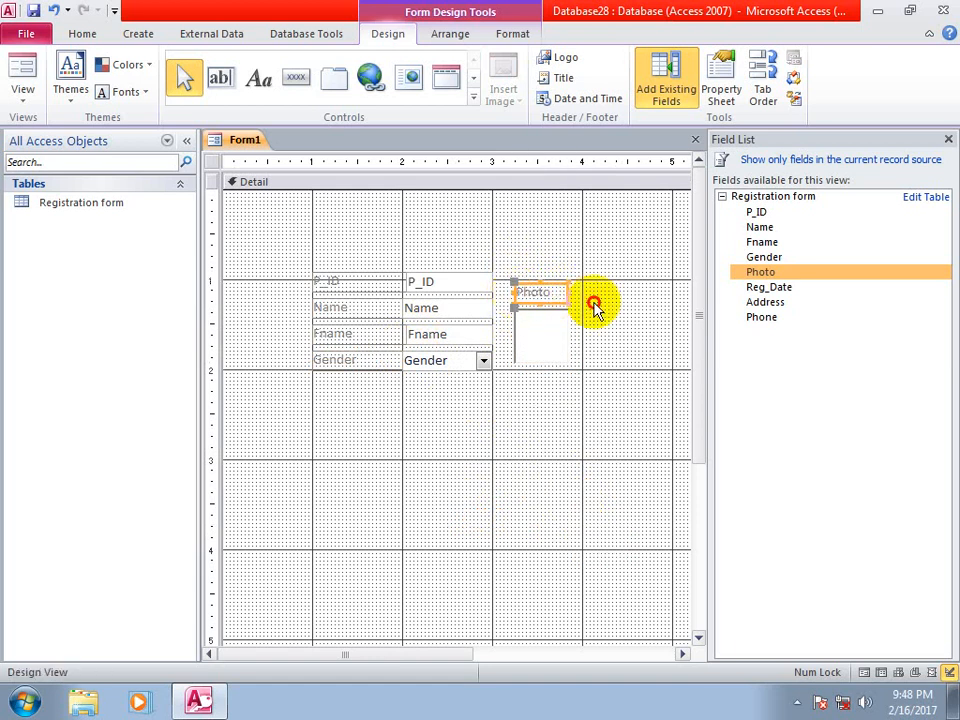
Close the field list and draw a command button below the fields without the wizard, captioned "save and close".
left_click(948, 139)
left_click(295, 77)
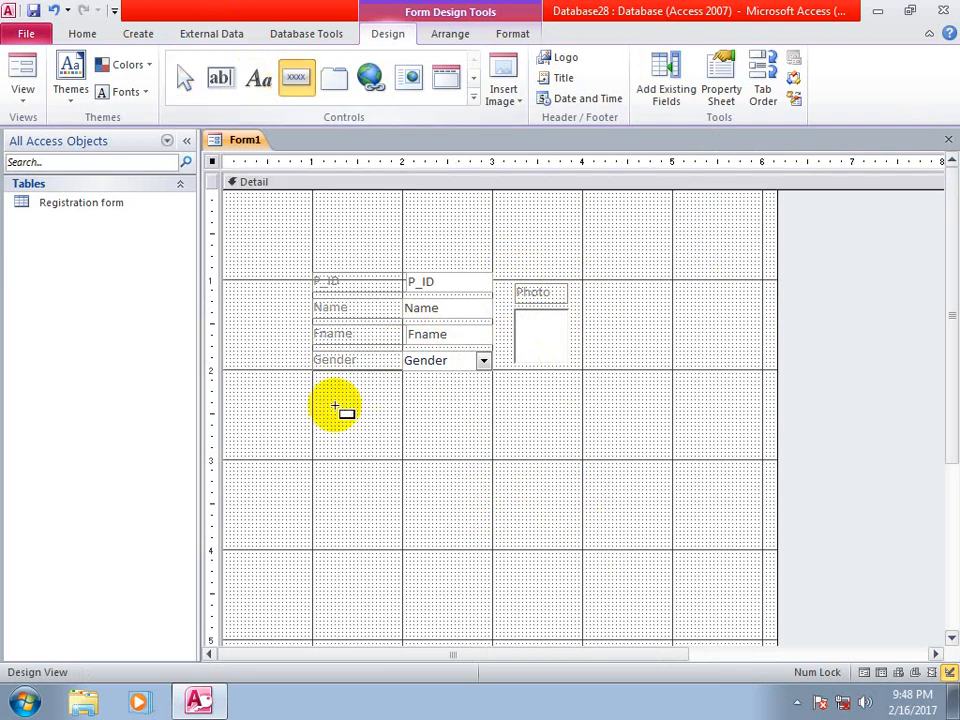
mouse_move(323, 483)
left_mouse_down()
mouse_move(452, 534)
mouse_move(325, 507)
left_mouse_up()
key("Escape")
type("save a")
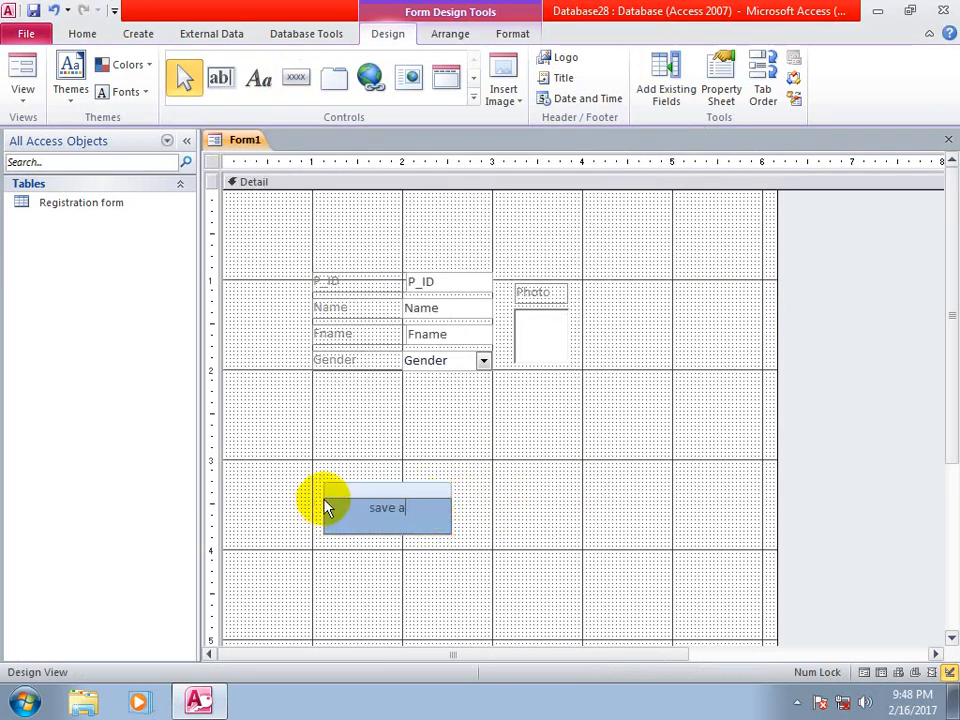
type("nd close")
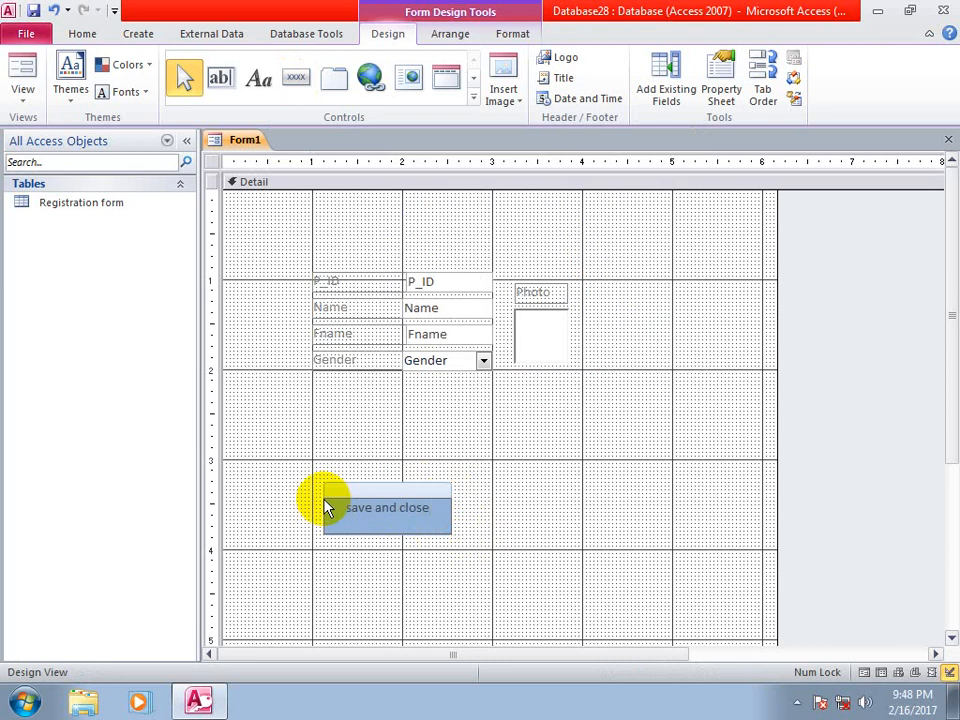
left_click(495, 514)
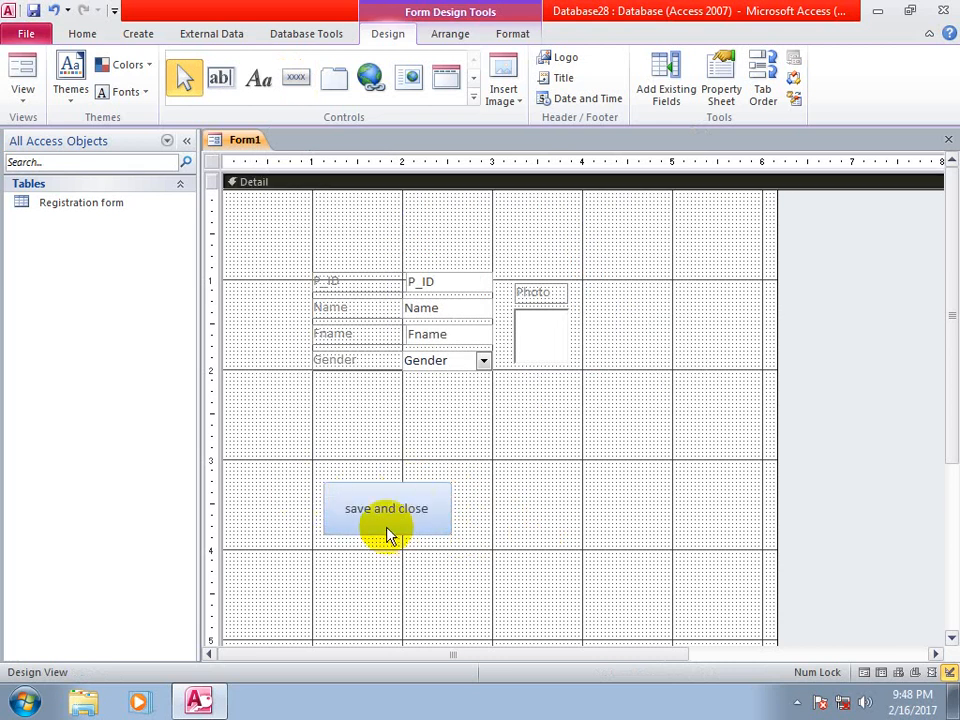
Build an event for the "save and close" button with the Code Builder.
left_click(396, 514)
right_click(396, 514)
left_click(464, 119)
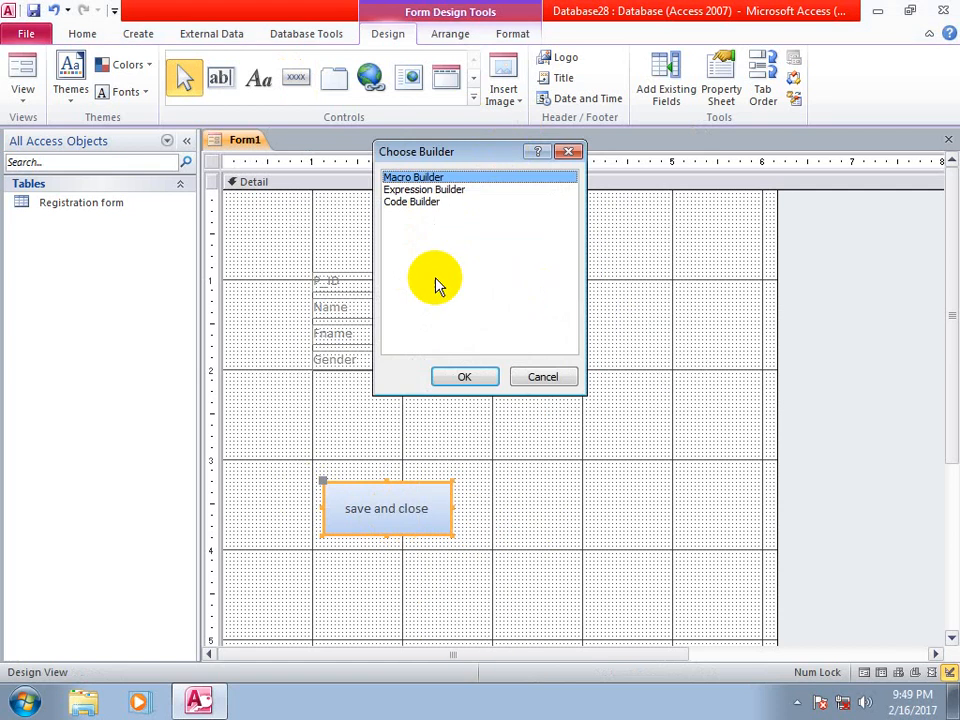
left_click(418, 202)
left_click(488, 370)
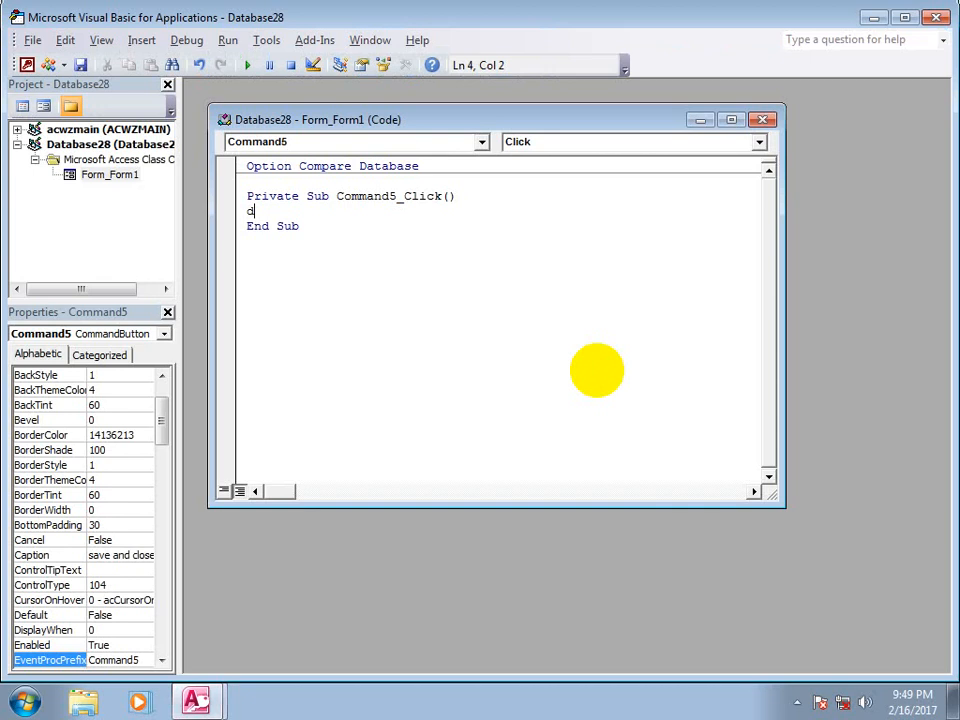
Write DoCmd.Save followed by DoCmd.Close in the button's click procedure and close the code editor.
type("docmd.")
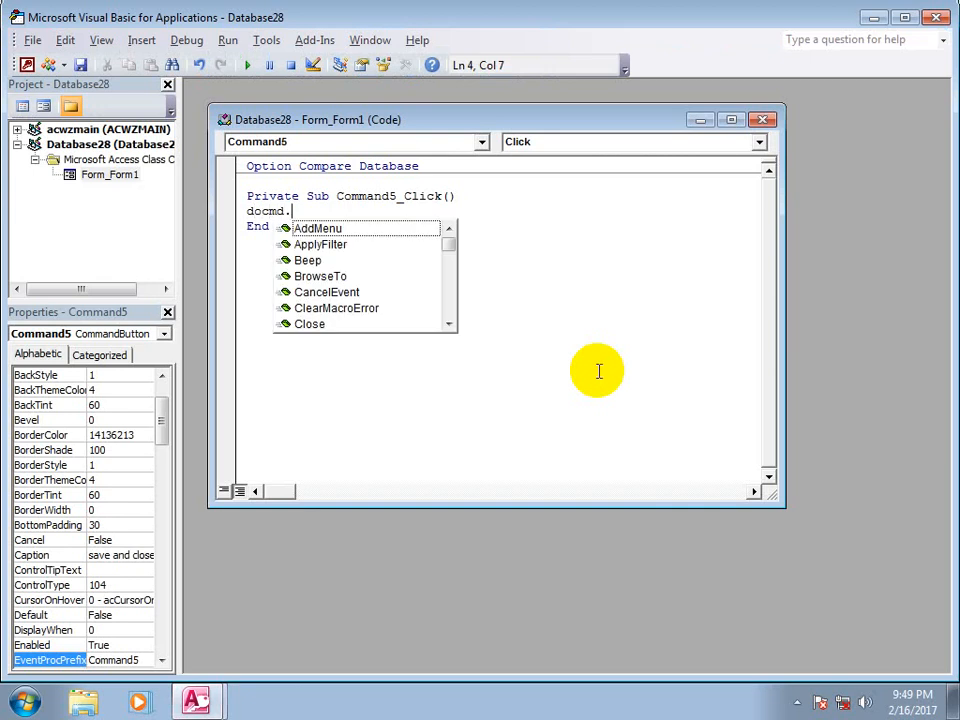
type("close")
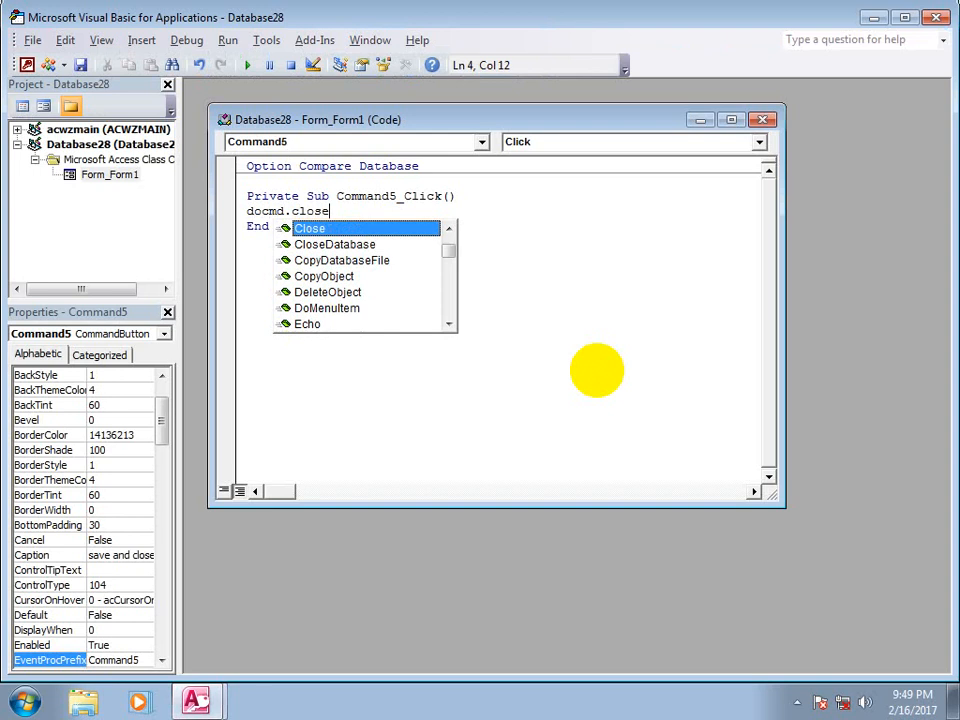
key("Return")
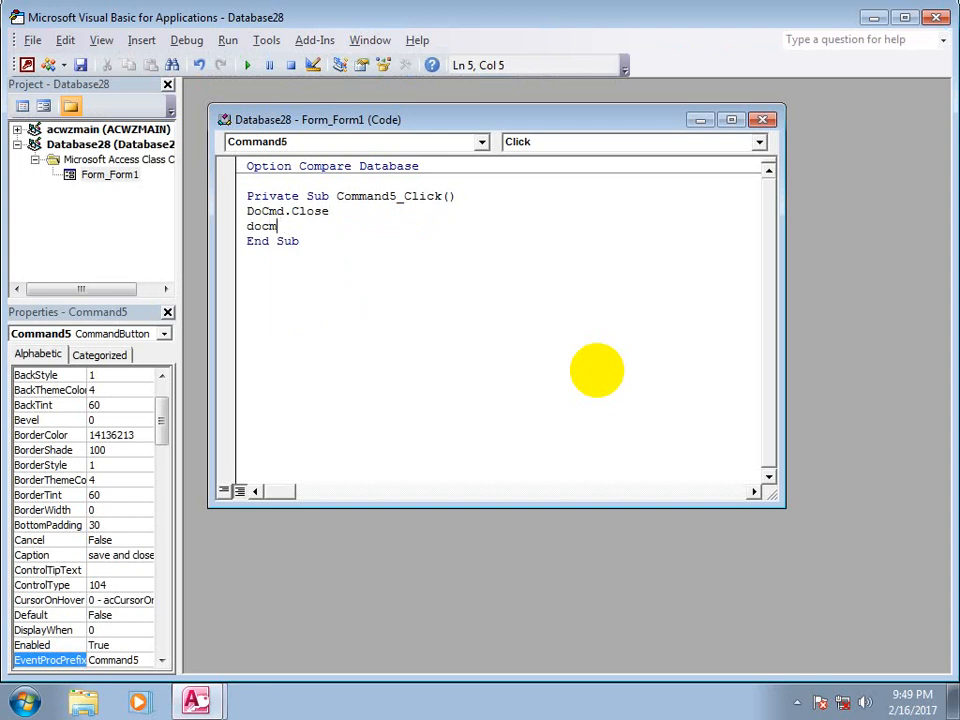
key("BackSpace")
key("BackSpace")
key("BackSpace")
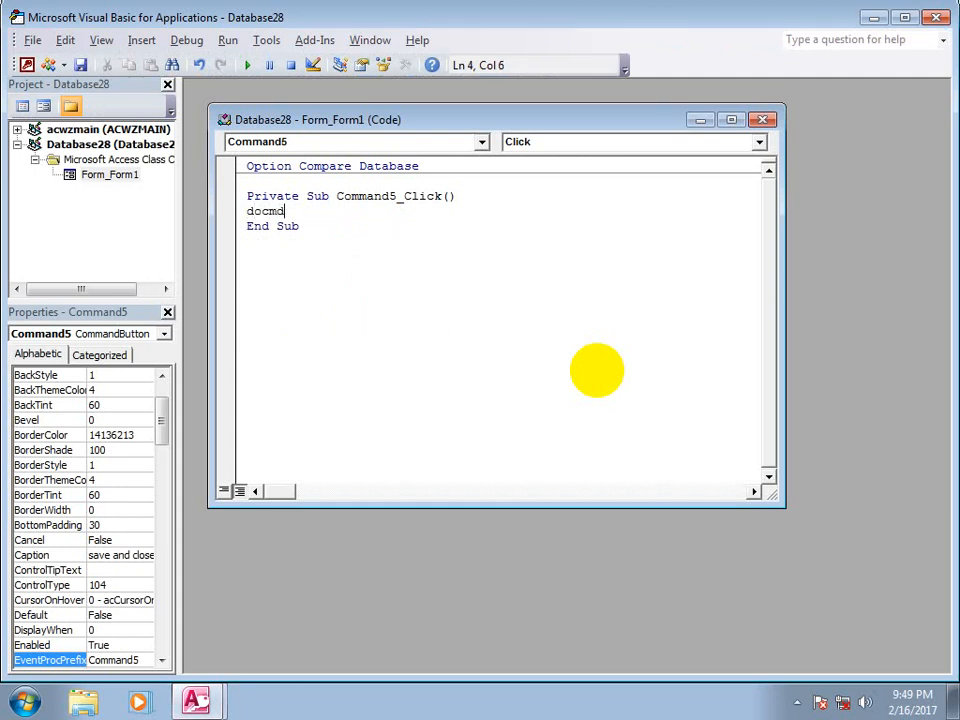
type(".save")
key("Return")
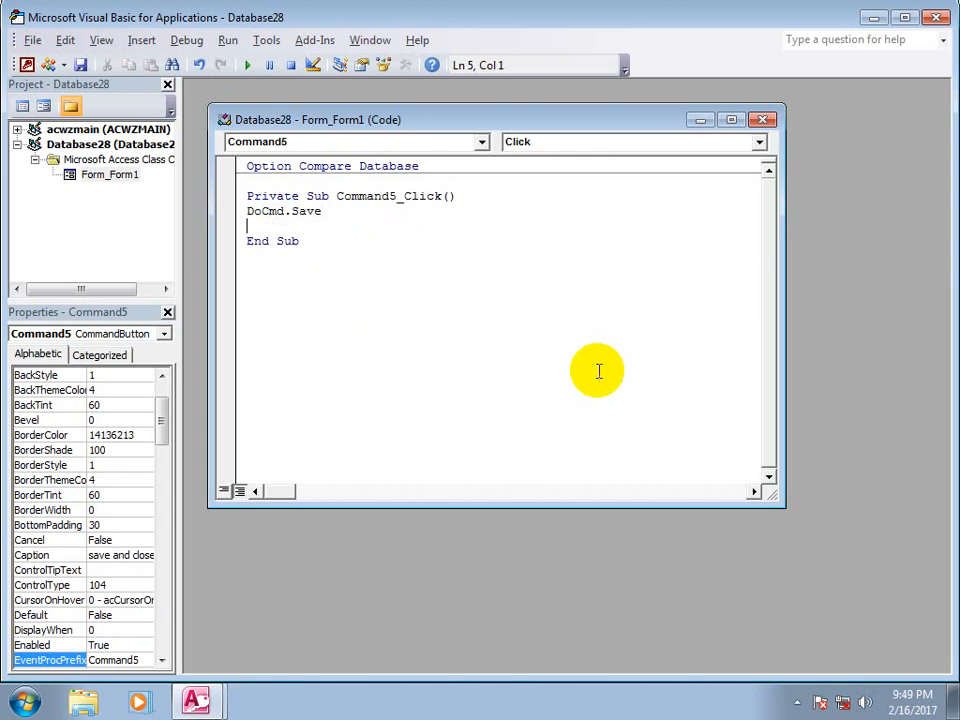
type("docmd.close")
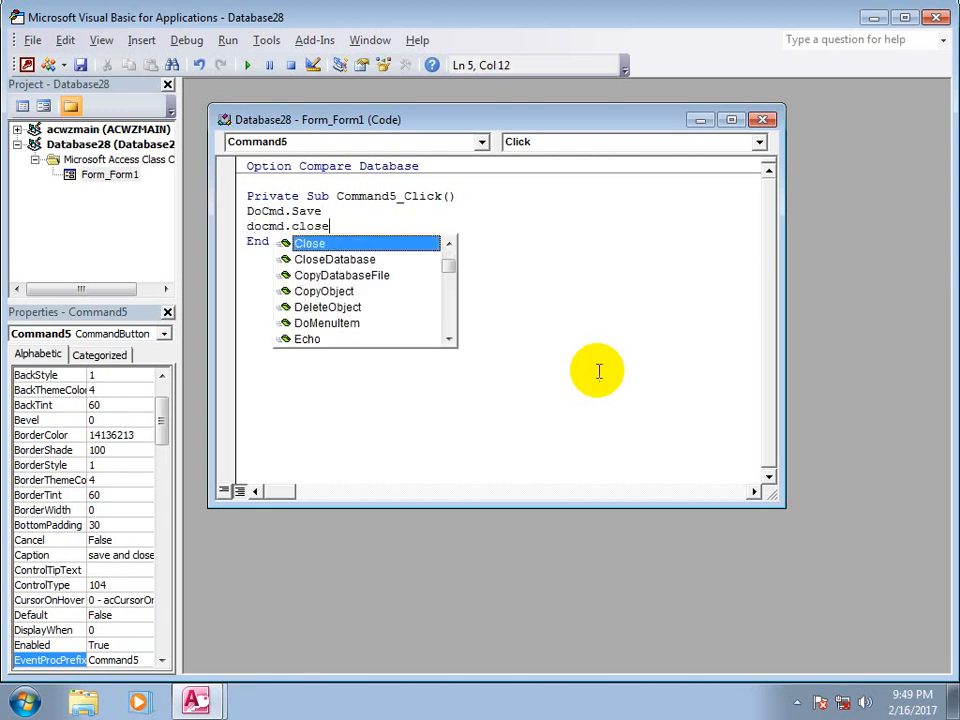
key("Return")
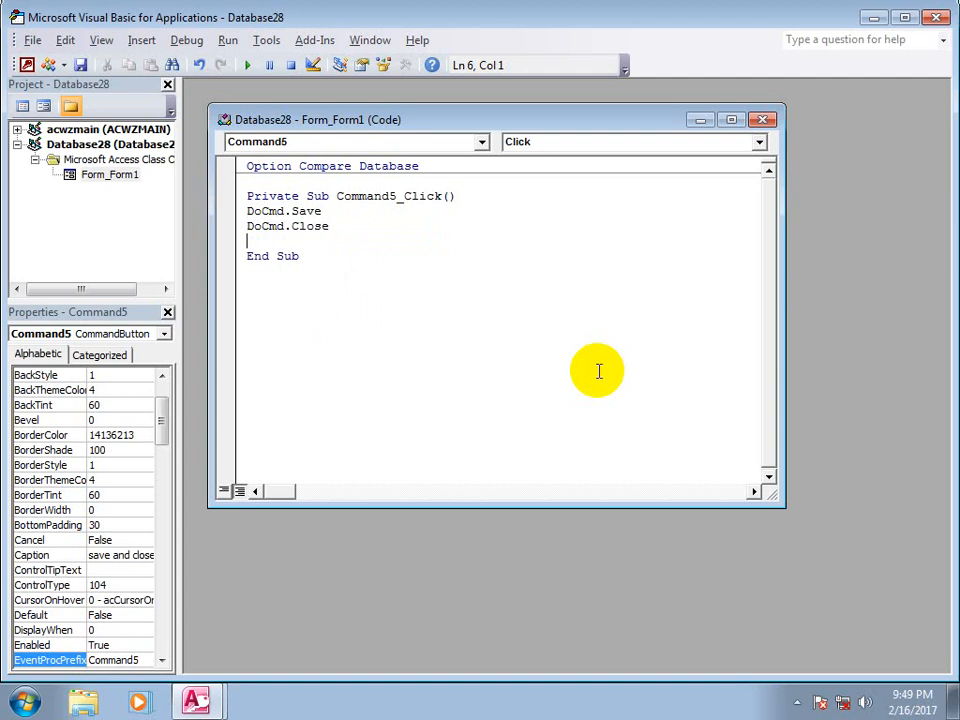
left_click(940, 20)
Test the "save and close" button in Form view, then reopen Form1.
left_click(22, 66)
left_click(372, 452)
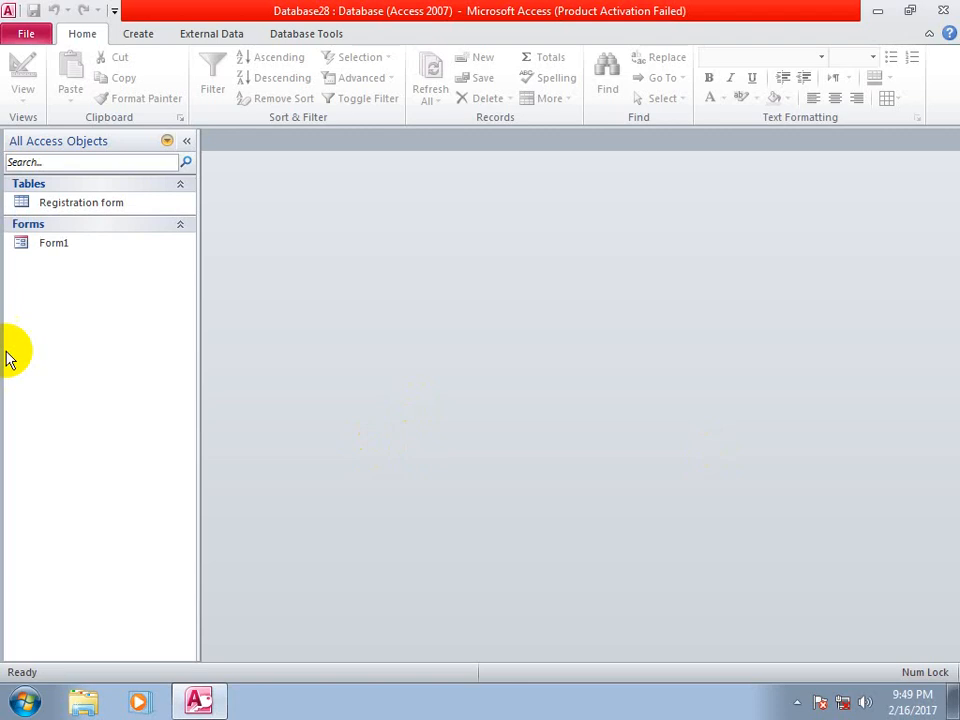
double_click(55, 246)
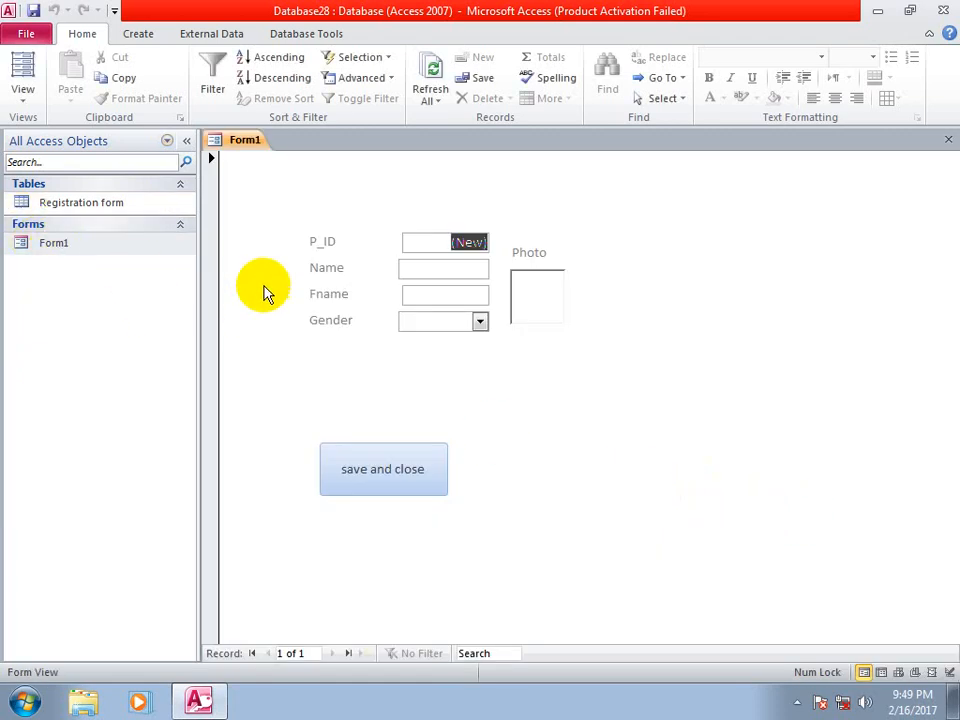
right_click(46, 243)
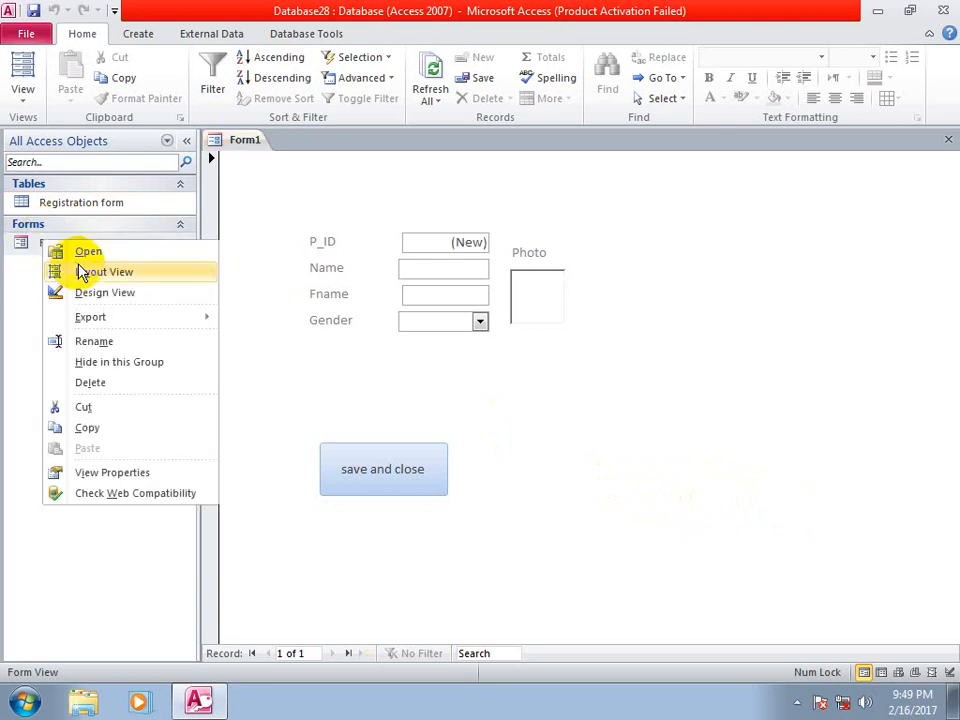
left_click(85, 292)
left_click(407, 499)
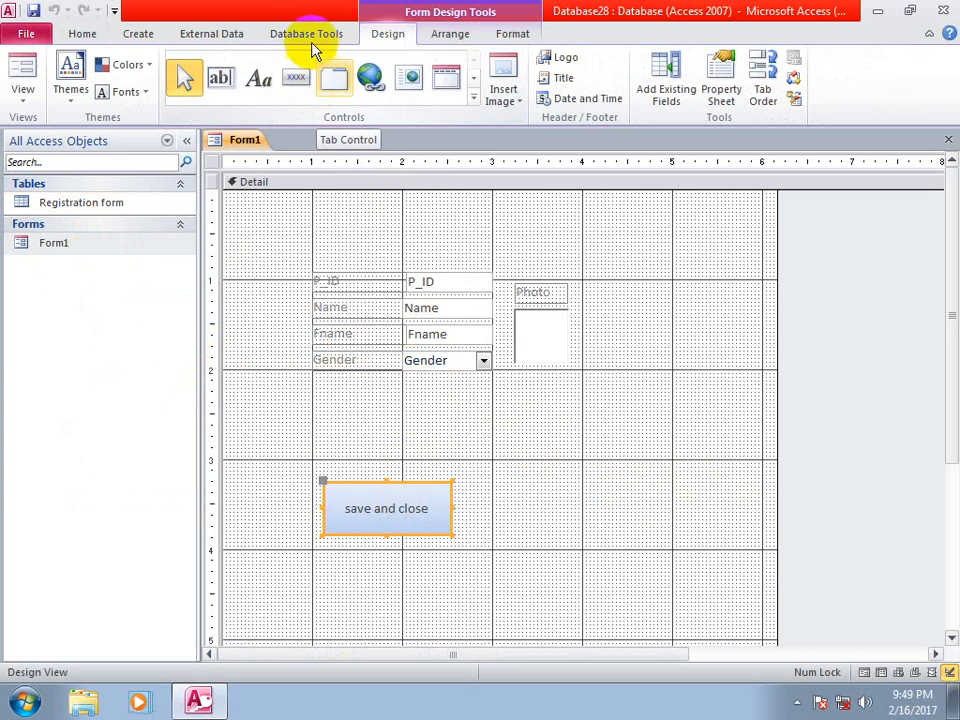
left_click(80, 34)
left_click(140, 40)
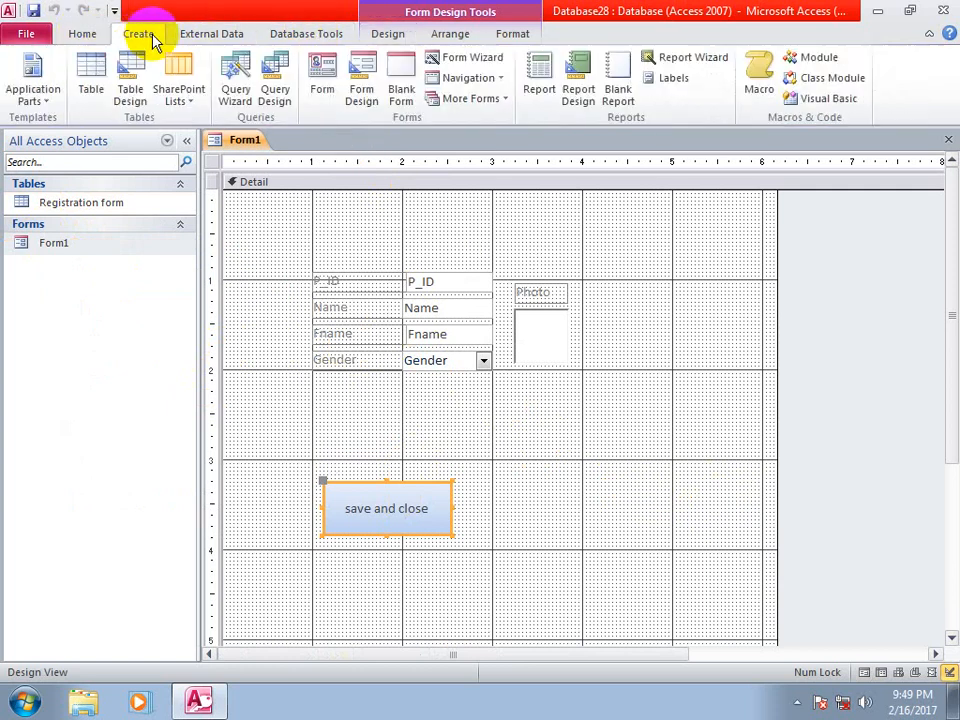
left_click(224, 40)
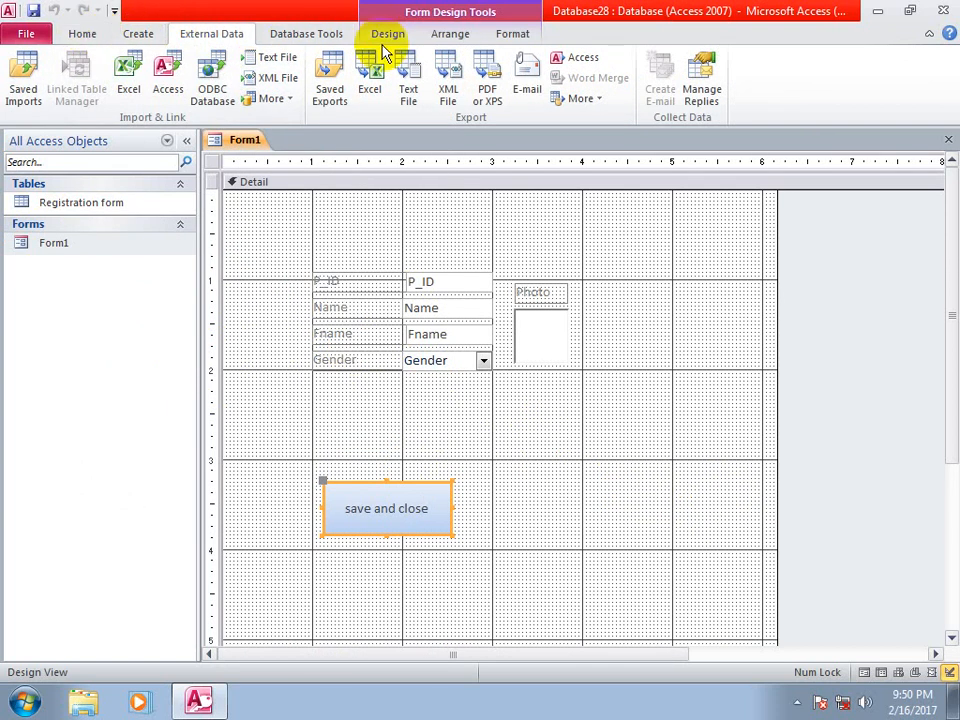
Close Form1 and delete it from the database.
left_click(947, 140)
right_click(55, 245)
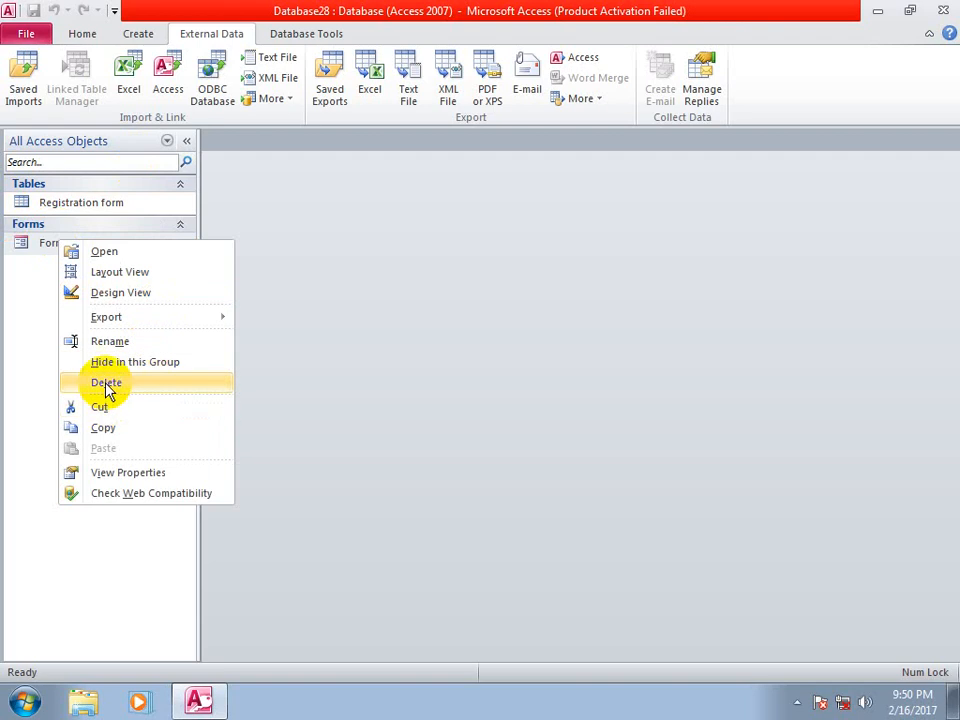
left_click(105, 382)
left_click(432, 398)
Make P_ID the primary key of the Registration form table in Design view, then close the table and save the change.
right_click(58, 206)
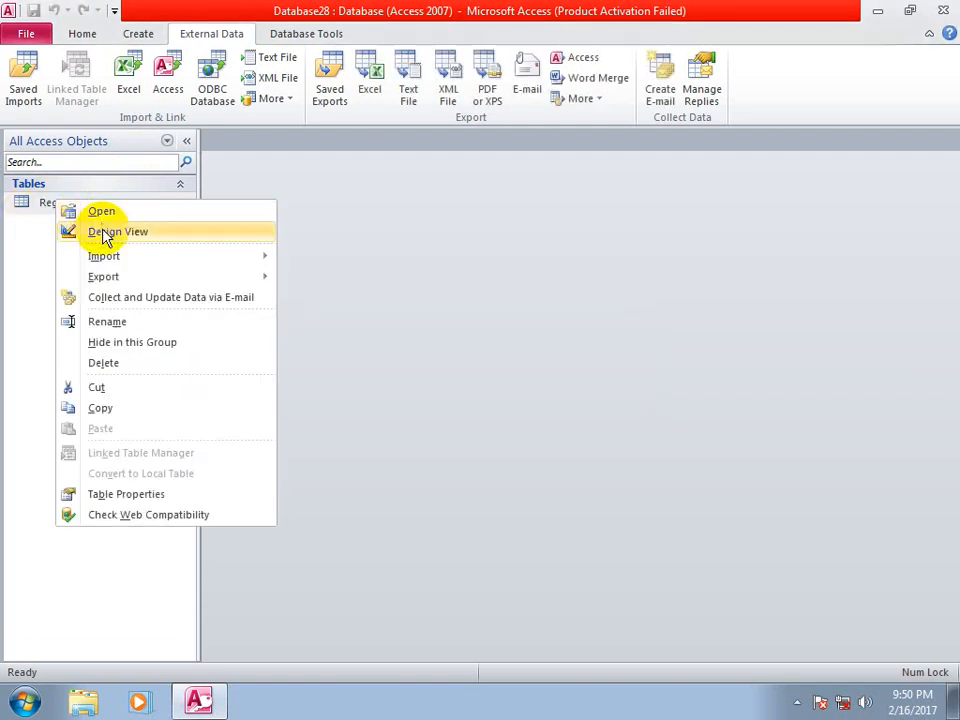
left_click(71, 229)
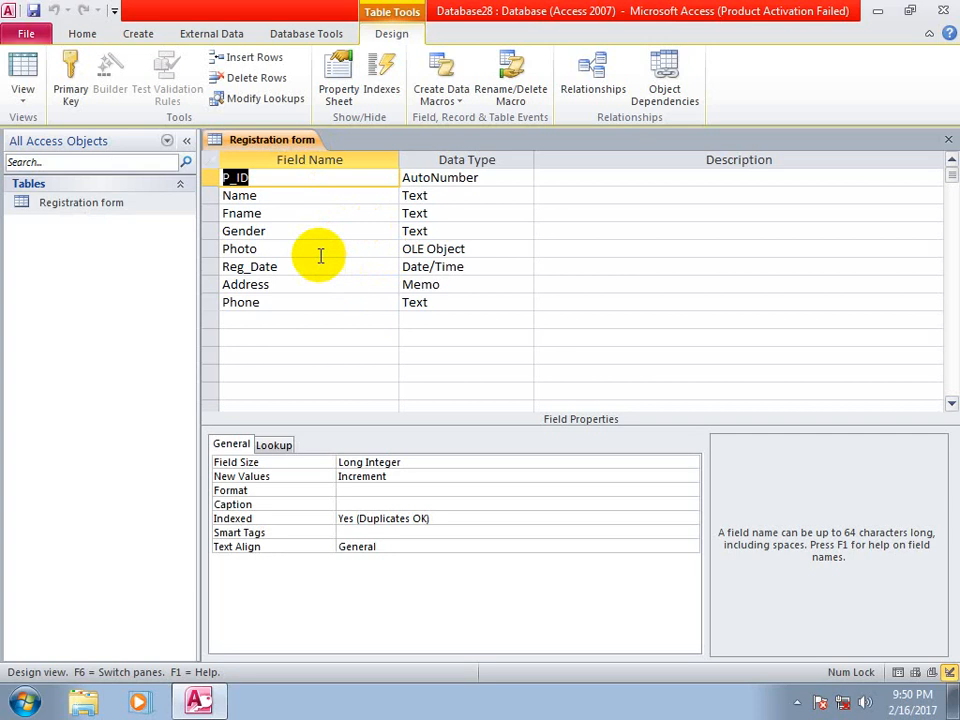
left_click(501, 181)
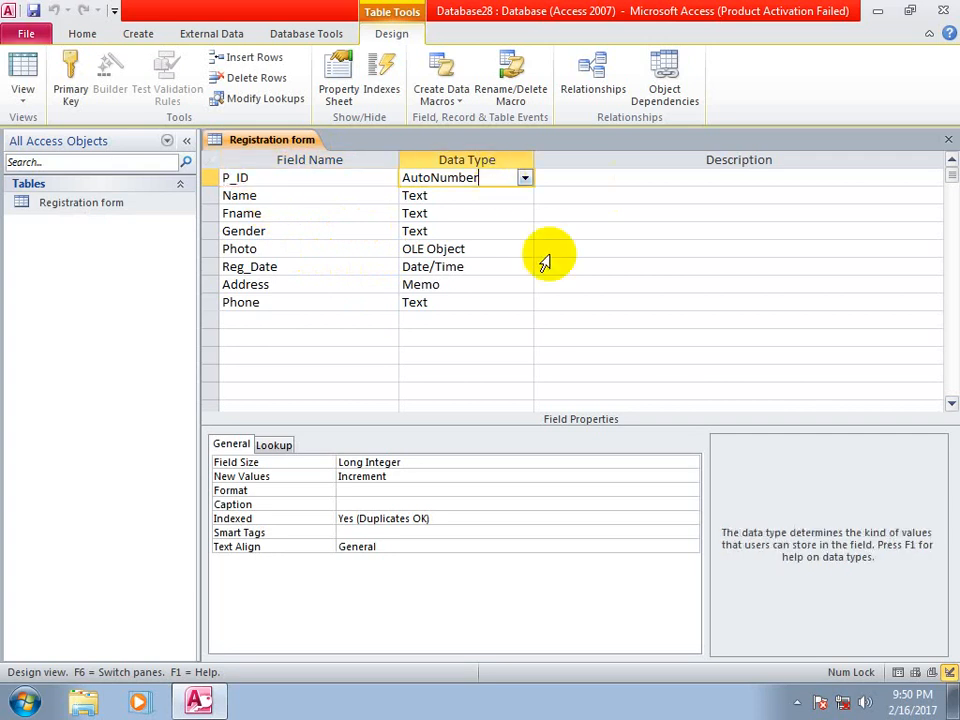
left_click(68, 80)
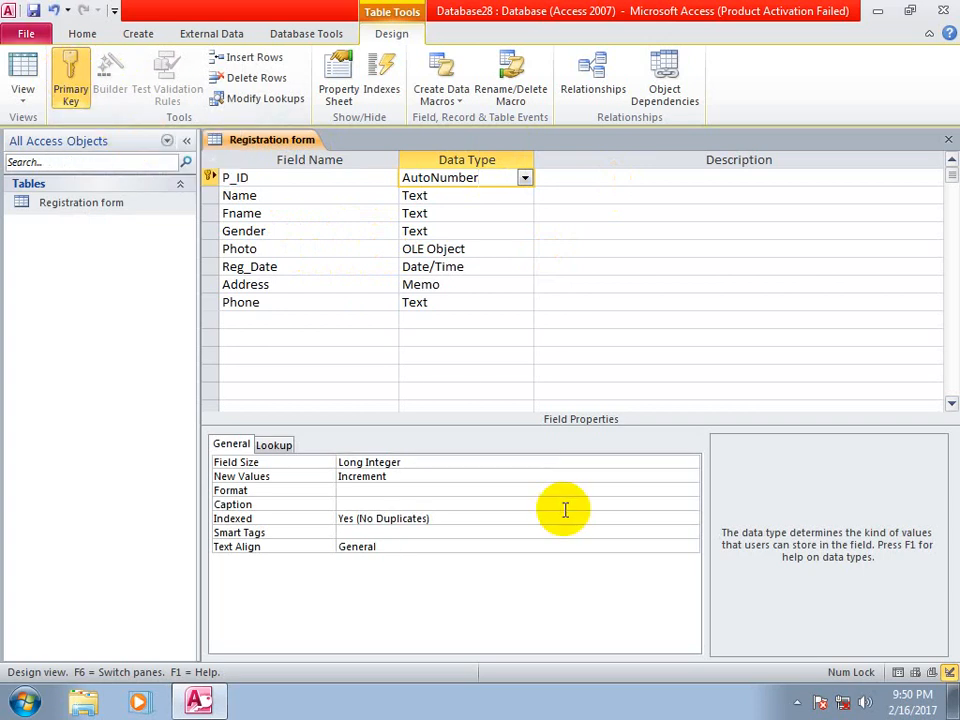
left_click(948, 139)
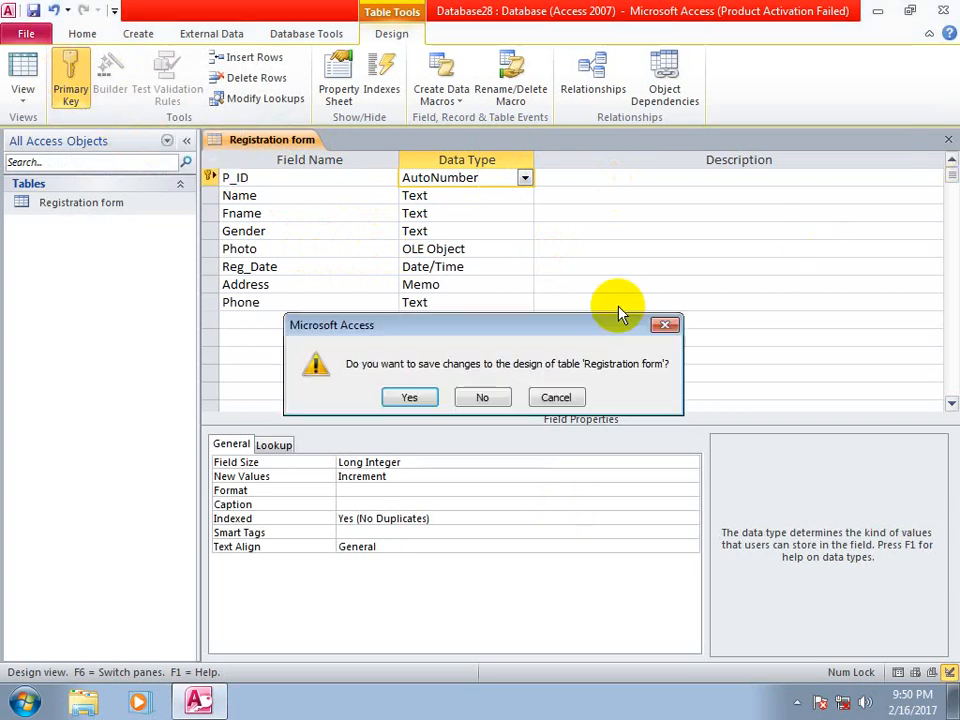
left_click(407, 395)
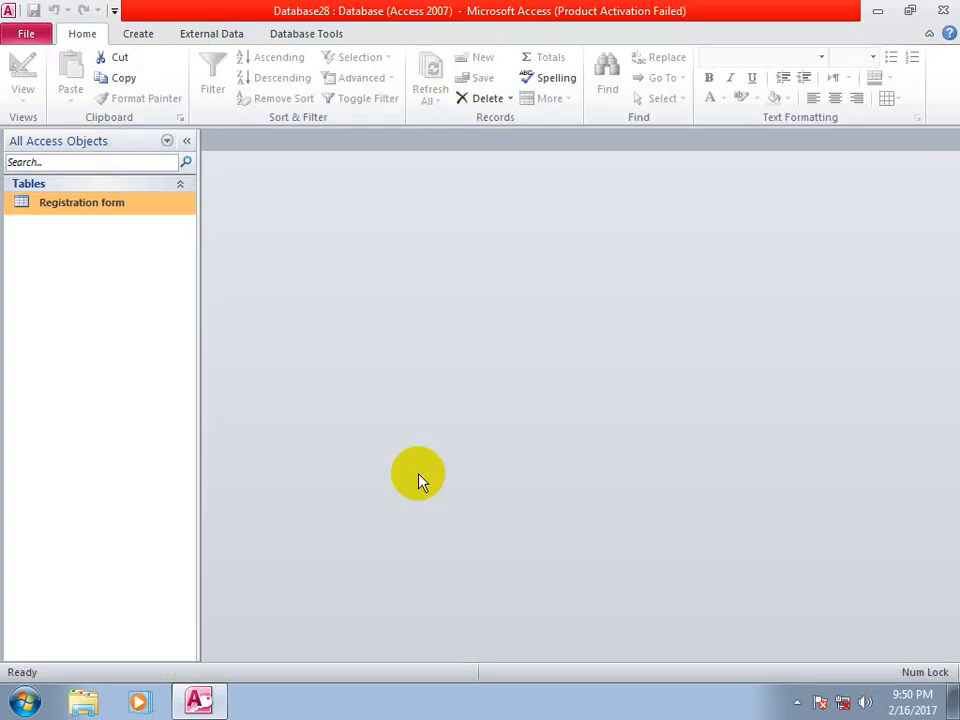
Create a new table in Design view and add the fields P_ID and Hall_No.
left_click(135, 34)
left_click(131, 80)
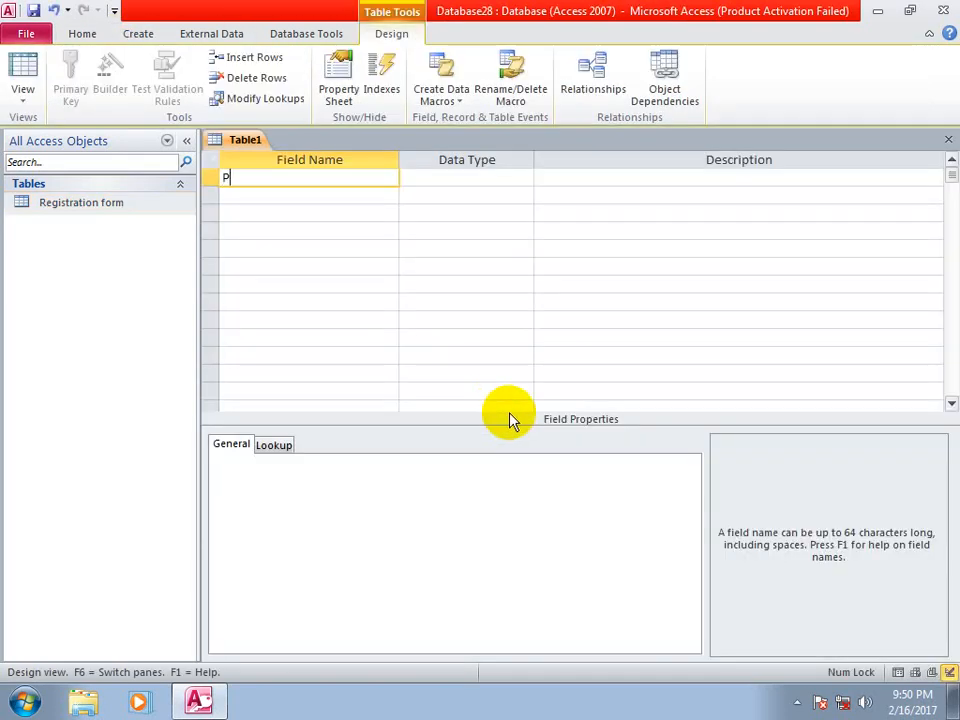
type("P_ID")
key("Tab")
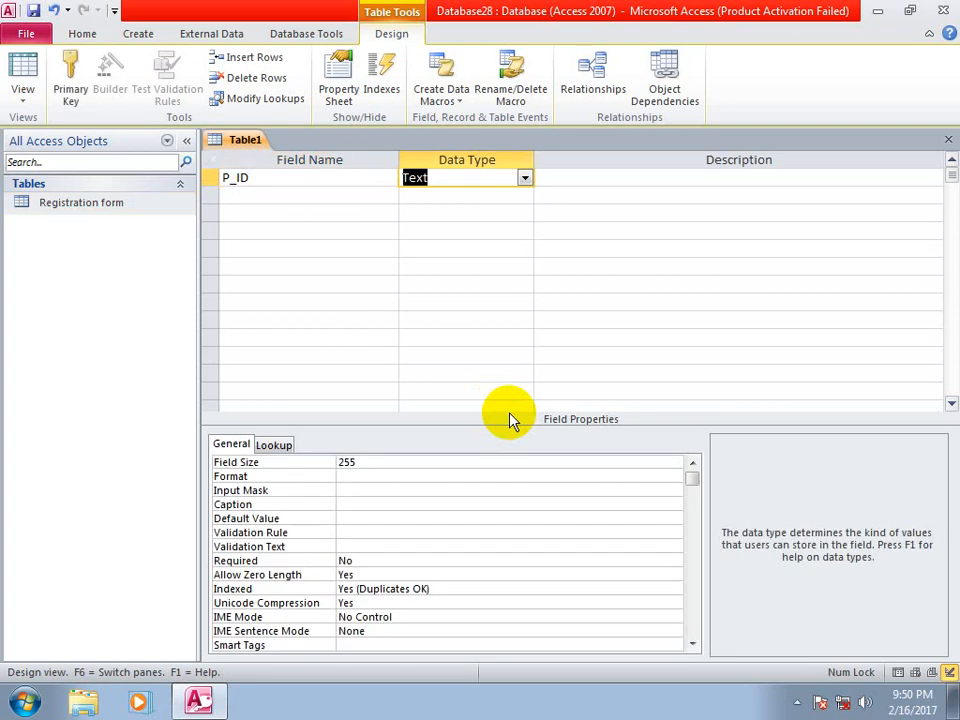
key("Tab")
key("Tab")
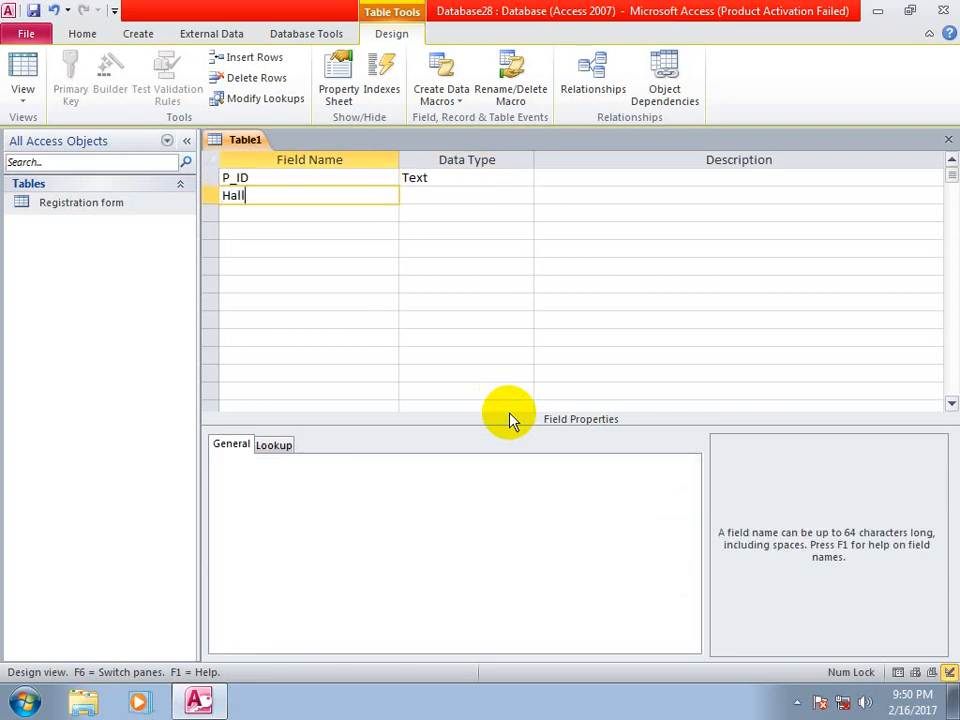
type("Hall_No")
key("Tab")
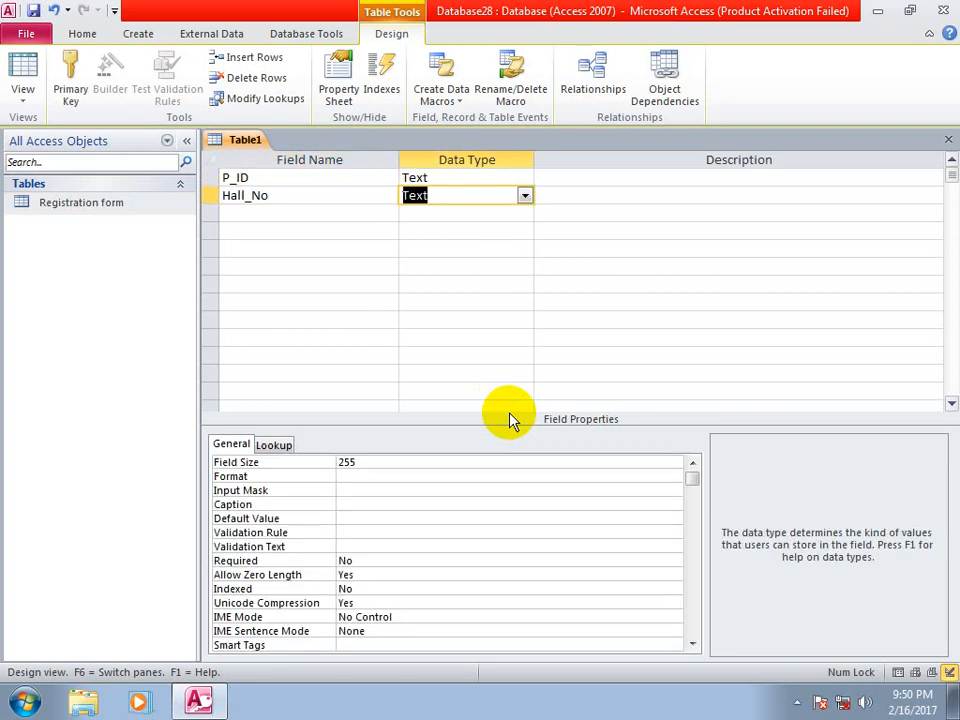
Add the fields Room_No and Ward_No below Hall_No in the new table.
key("Tab")
key("Tab")
type("R")
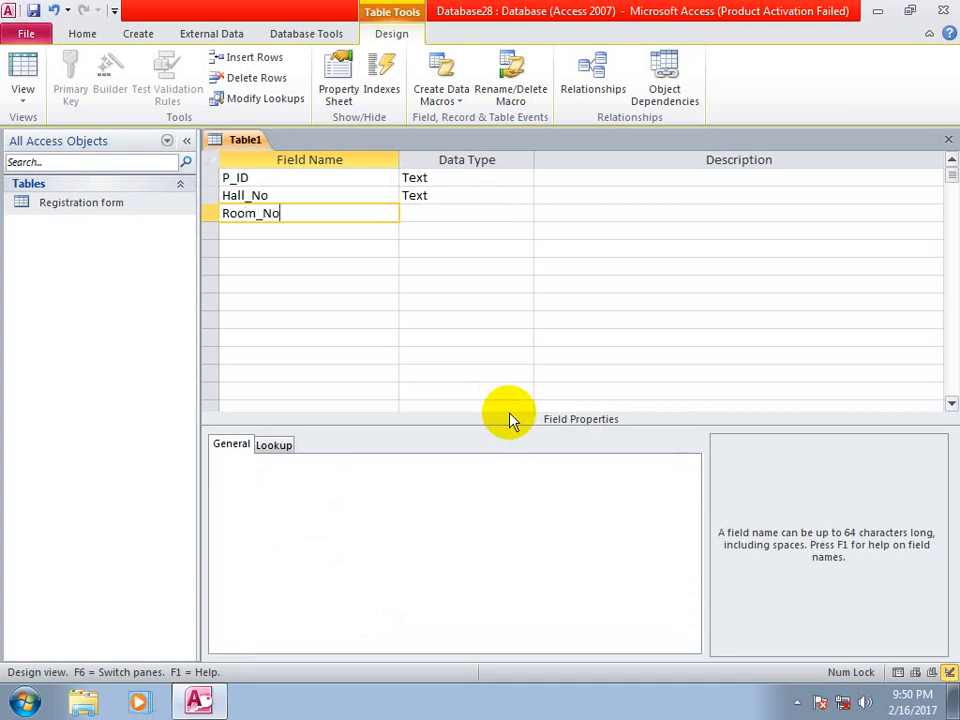
key("Tab")
key("Tab")
key("Tab")
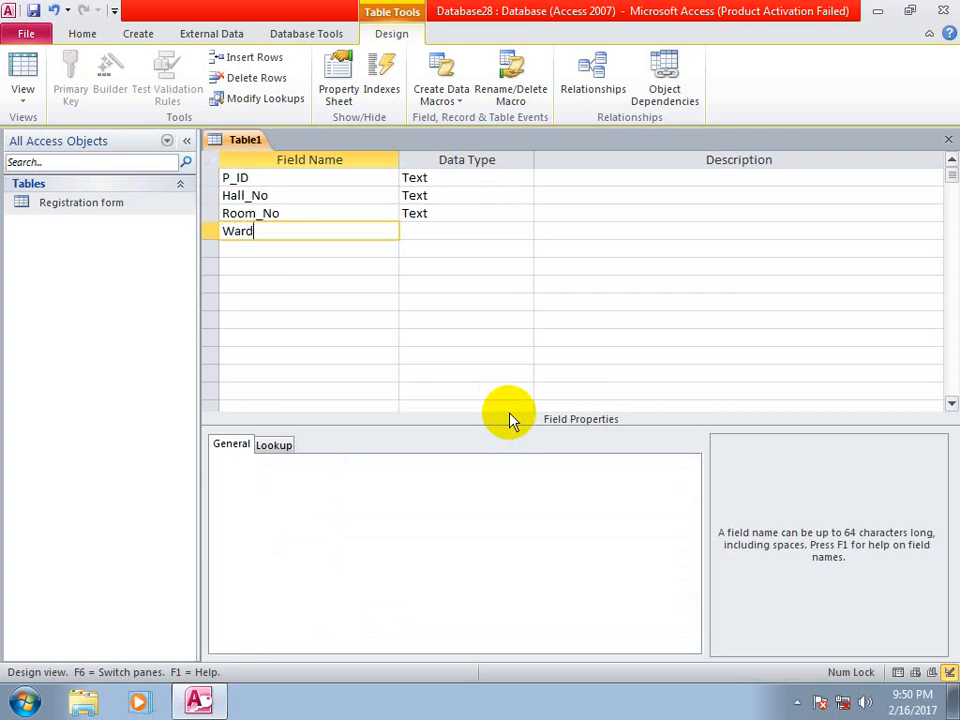
type("Ward_No")
key("Tab")
Set the data type of P_ID, Hall_No, Room_No and Ward_No to Number.
key("Left")
key("Up")
key("Up")
key("Up")
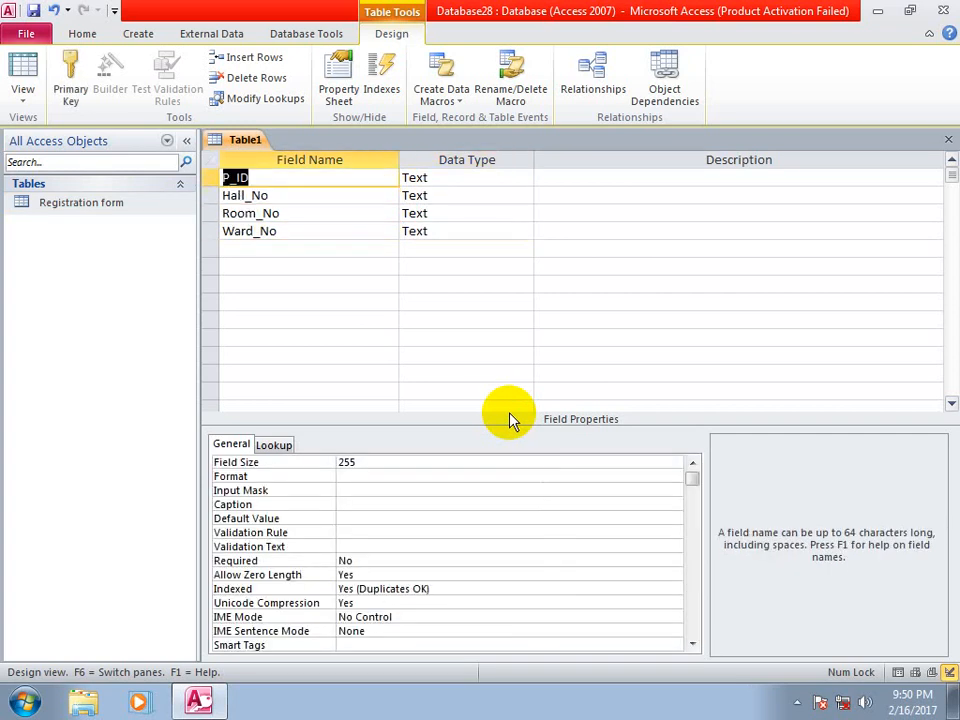
key("Tab")
type("n")
key("Down")
type("n")
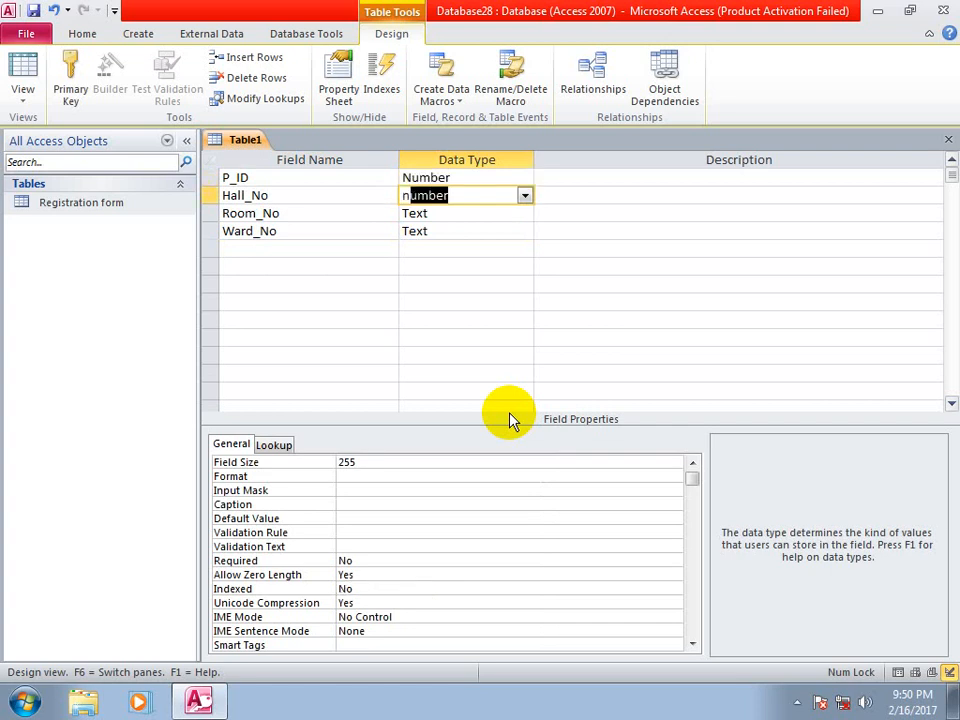
key("Down")
type("n")
key("Down")
type("n")
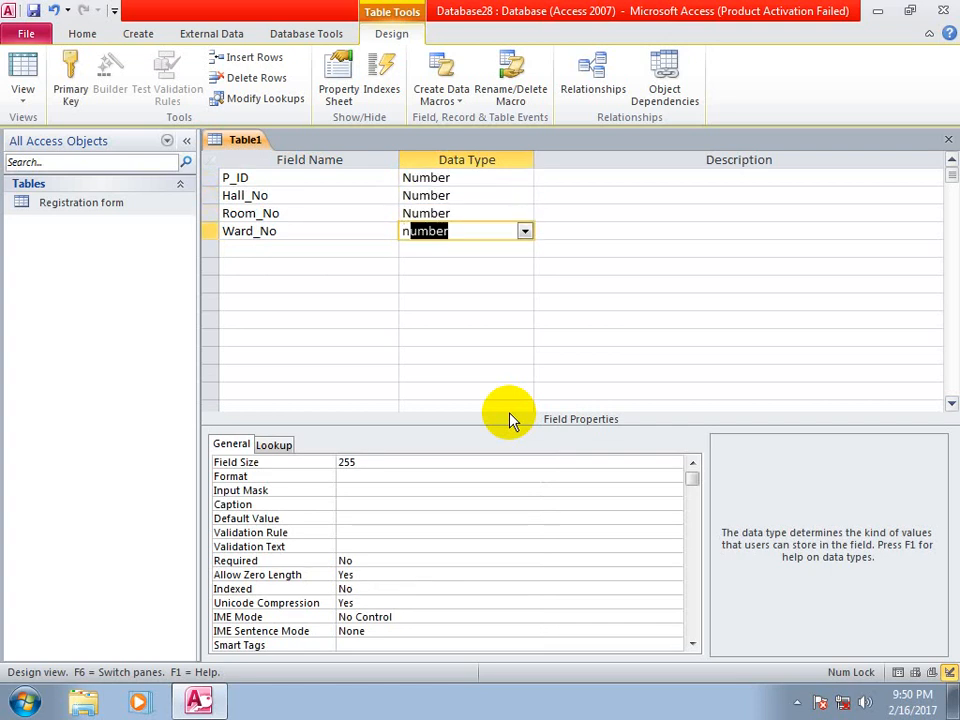
Close the new table and save it as Details without creating a primary key.
left_click(947, 140)
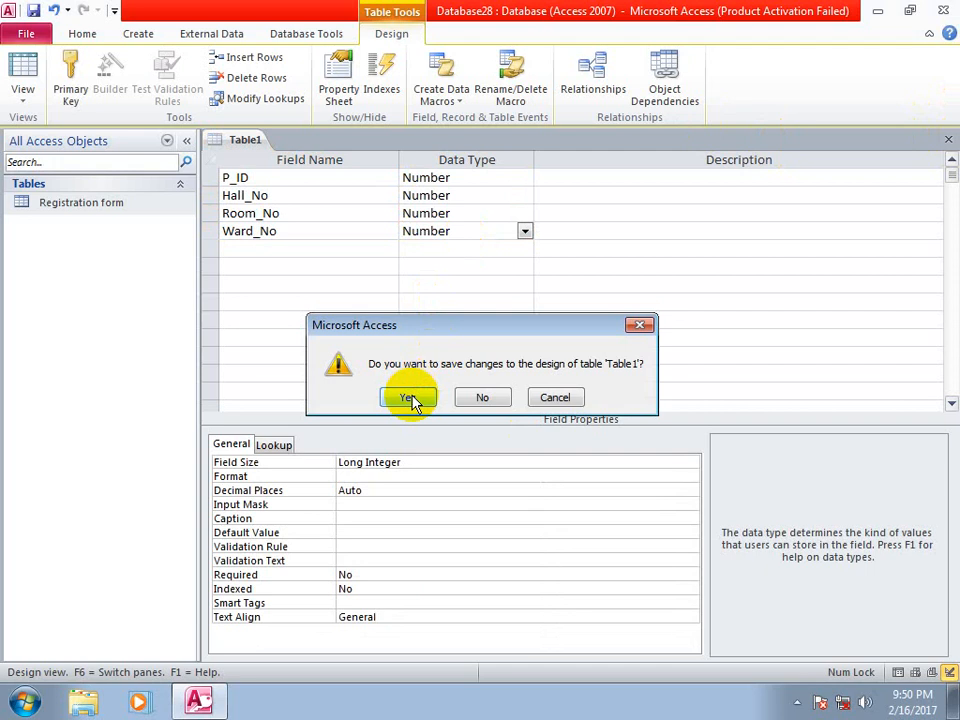
left_click(409, 399)
type("Detailsd")
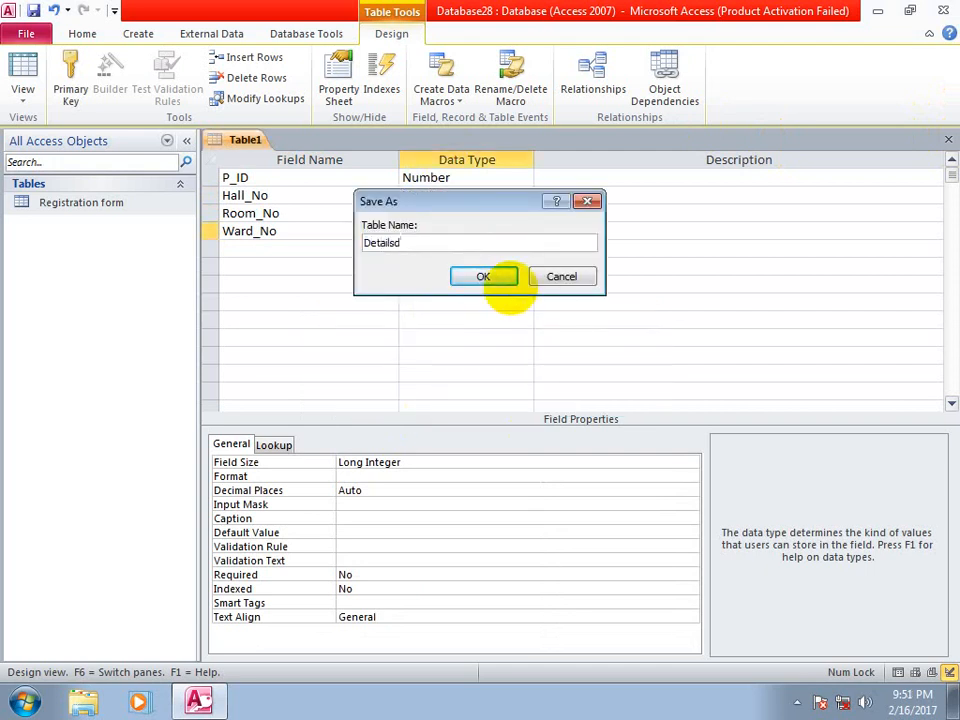
left_click(483, 277)
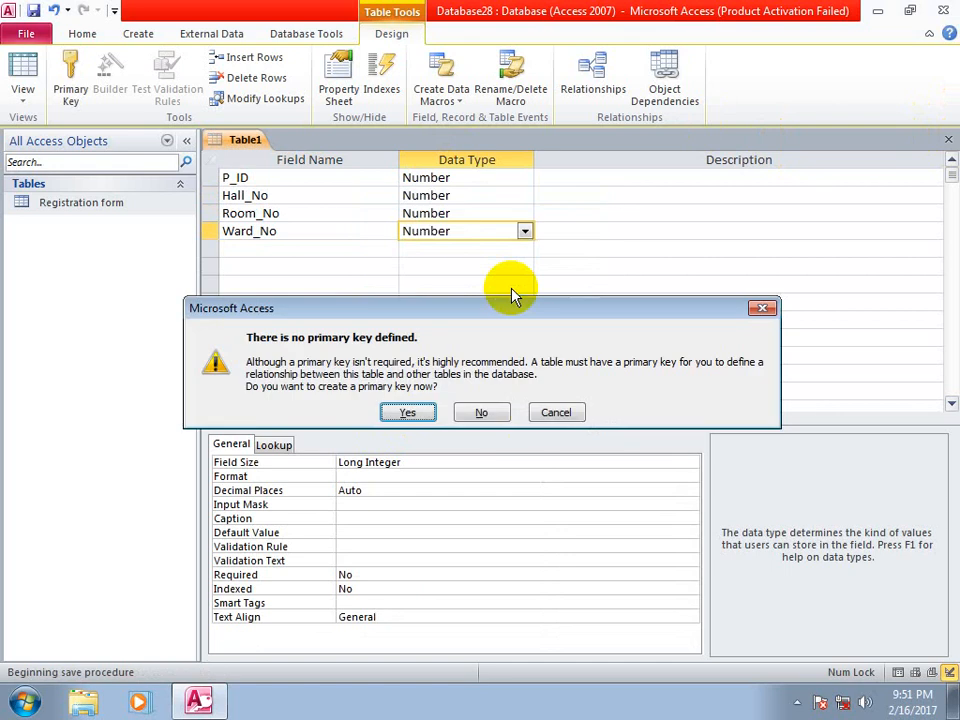
left_click(483, 412)
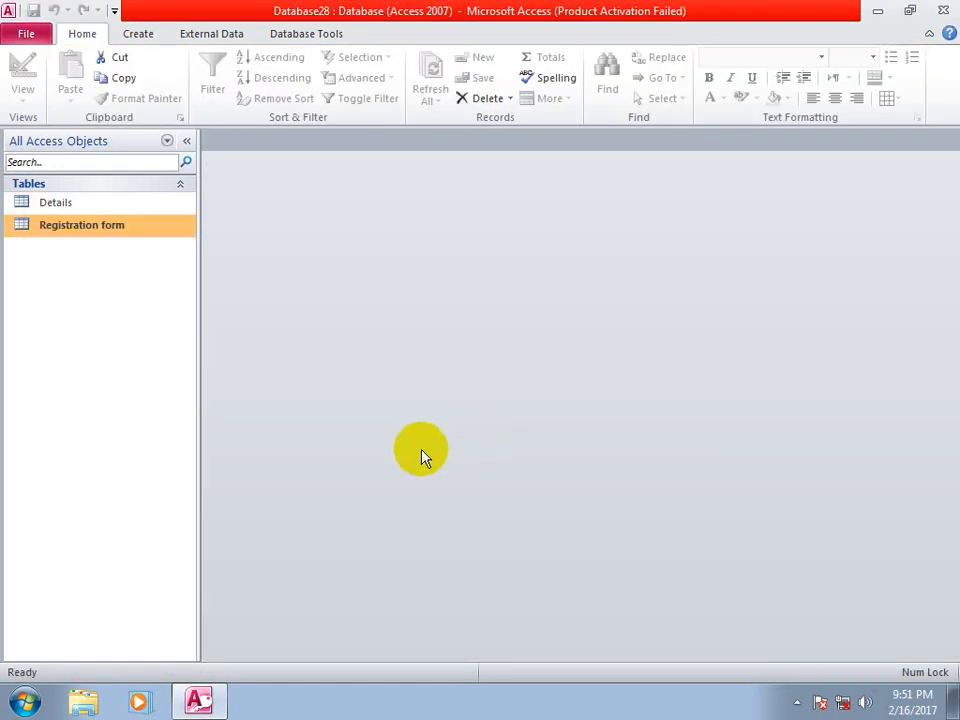
Check the P_ID field's data type in the designs of the Details and Registration form tables, closing each one.
right_click(69, 204)
left_click(128, 229)
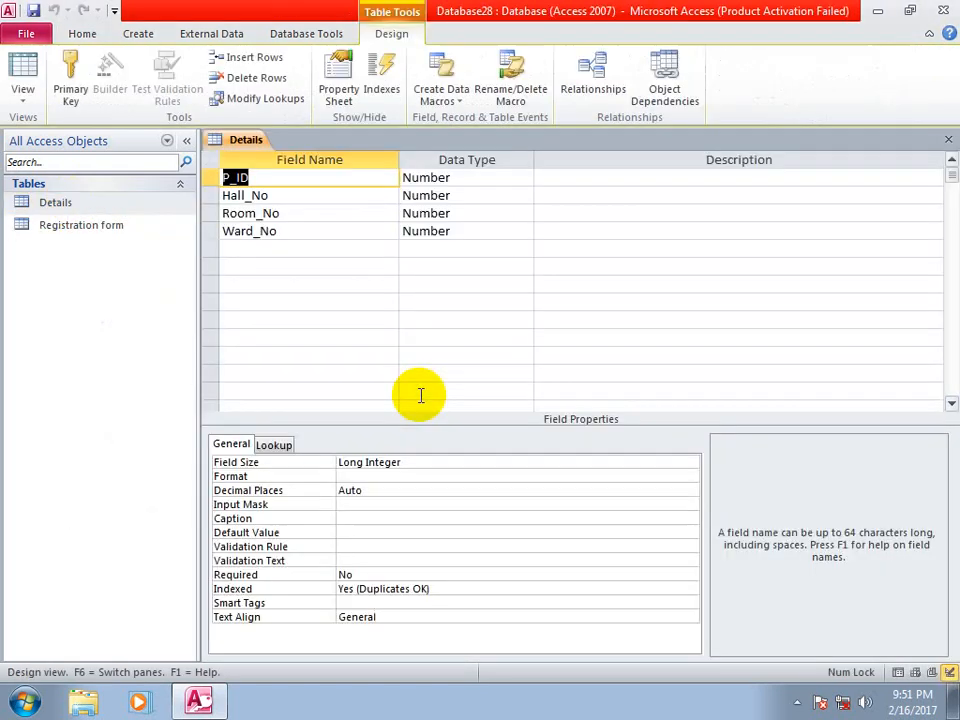
double_click(255, 182)
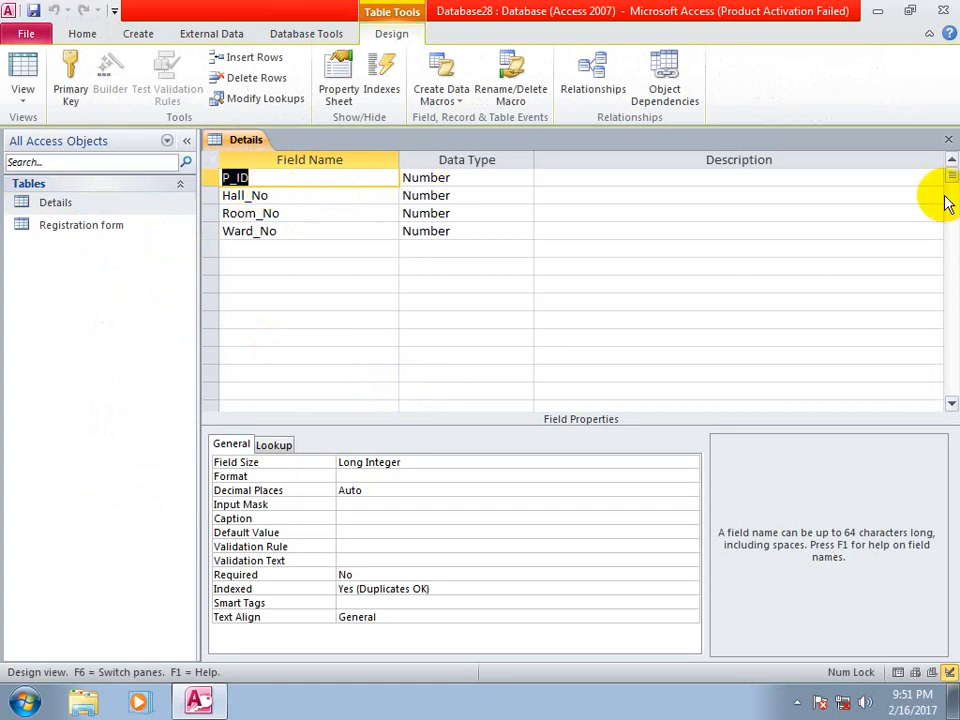
left_click(948, 140)
right_click(64, 229)
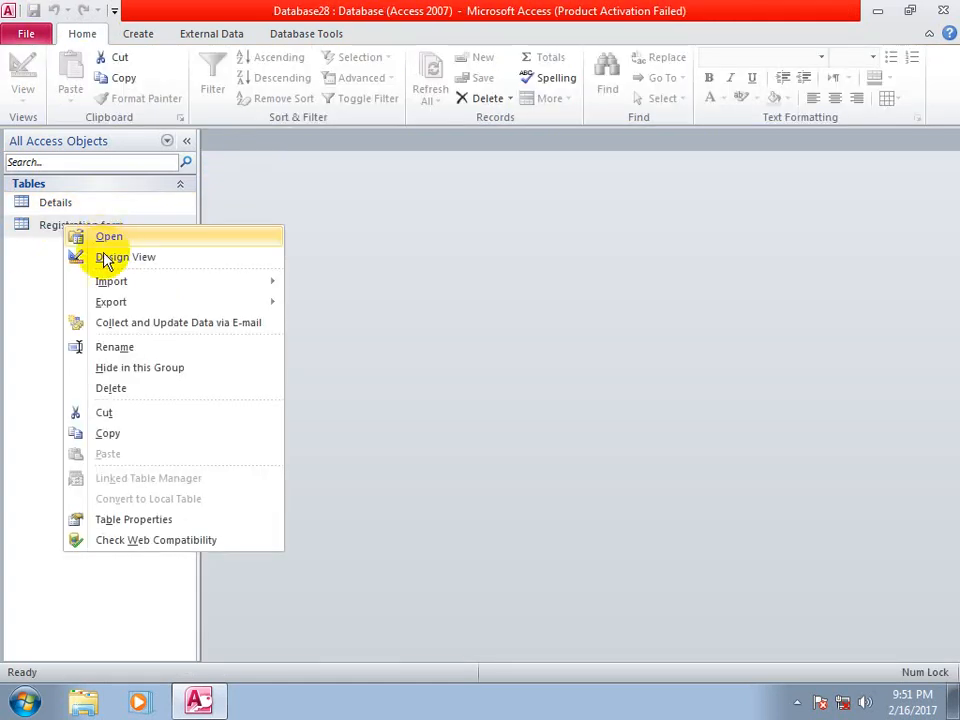
left_click(107, 258)
left_click(493, 180)
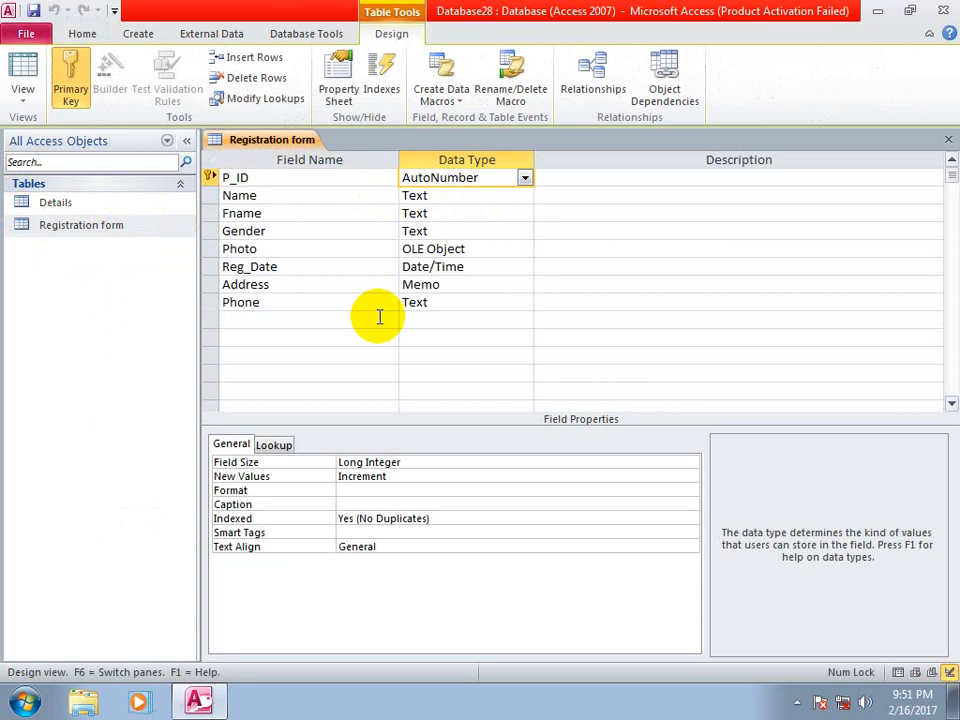
left_click(948, 140)
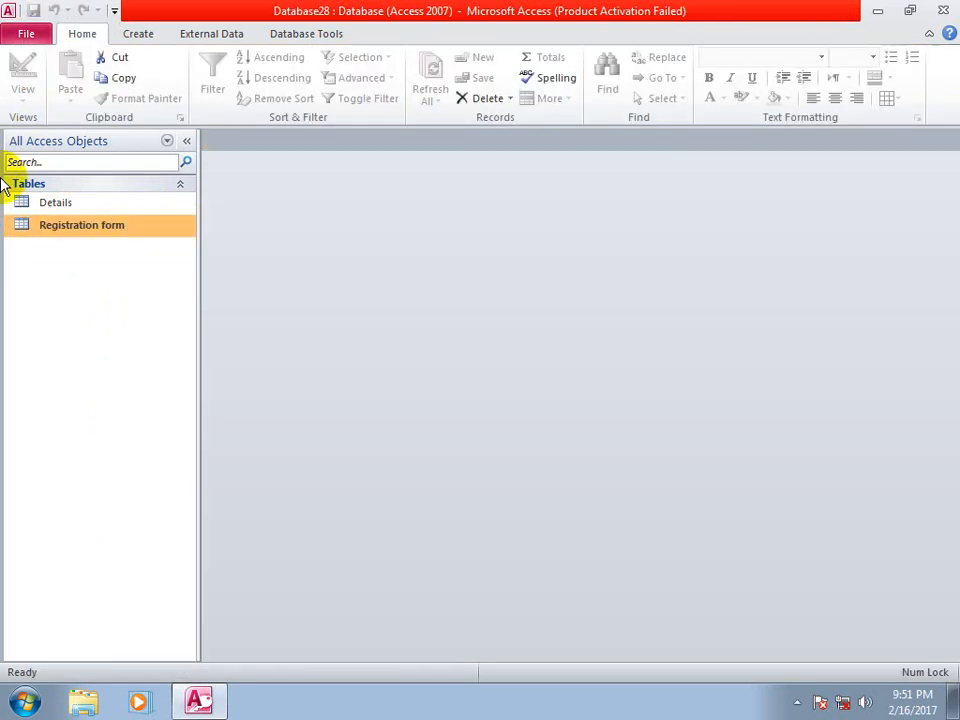
Open Details and Registration form together in Design view to compare their P_ID fields, and close both tables.
right_click(51, 205)
left_click(62, 242)
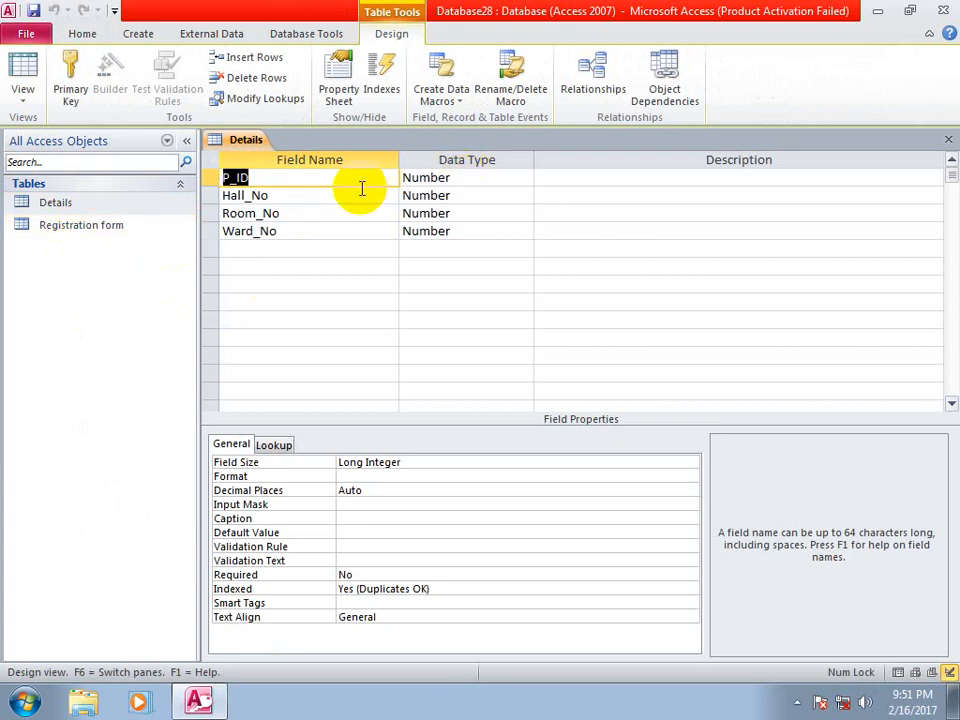
right_click(108, 228)
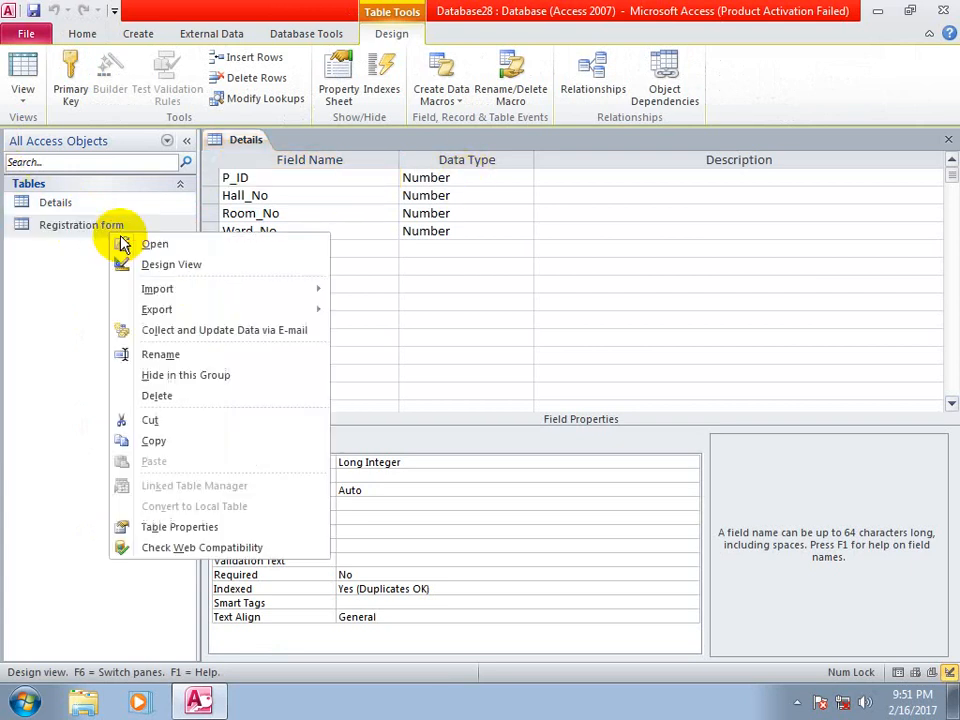
left_click(203, 271)
right_click(70, 206)
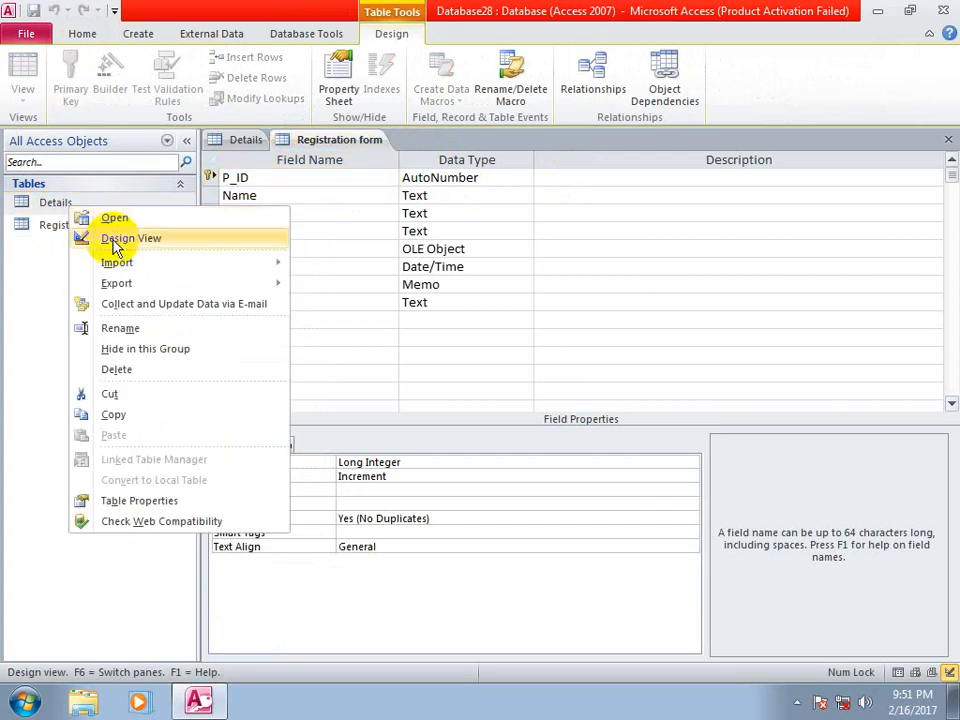
left_click(118, 240)
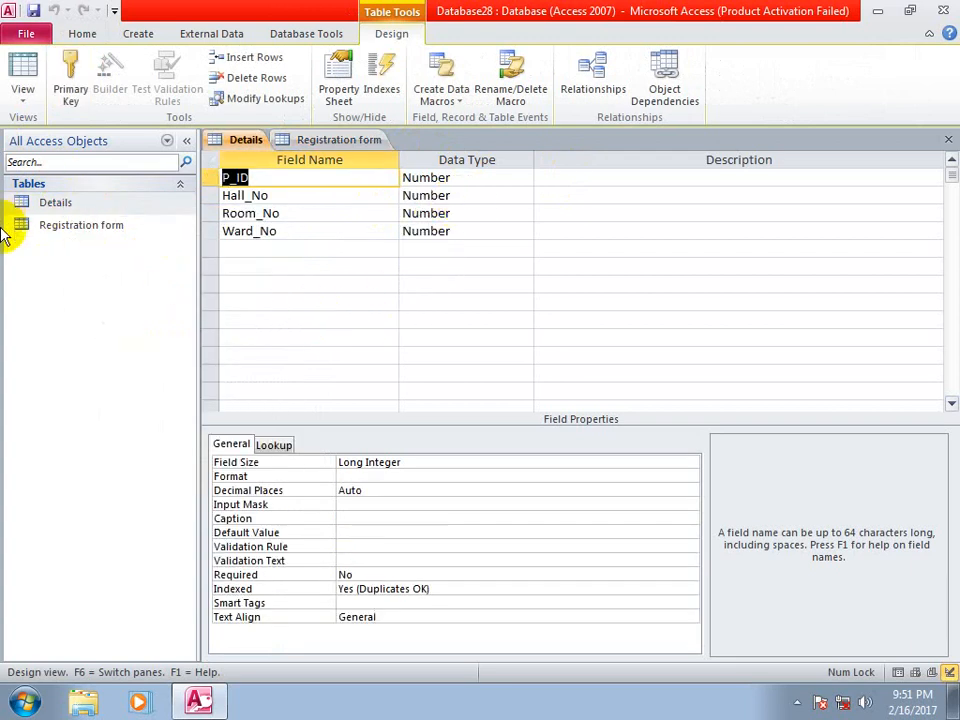
left_click(70, 227)
left_click(58, 204)
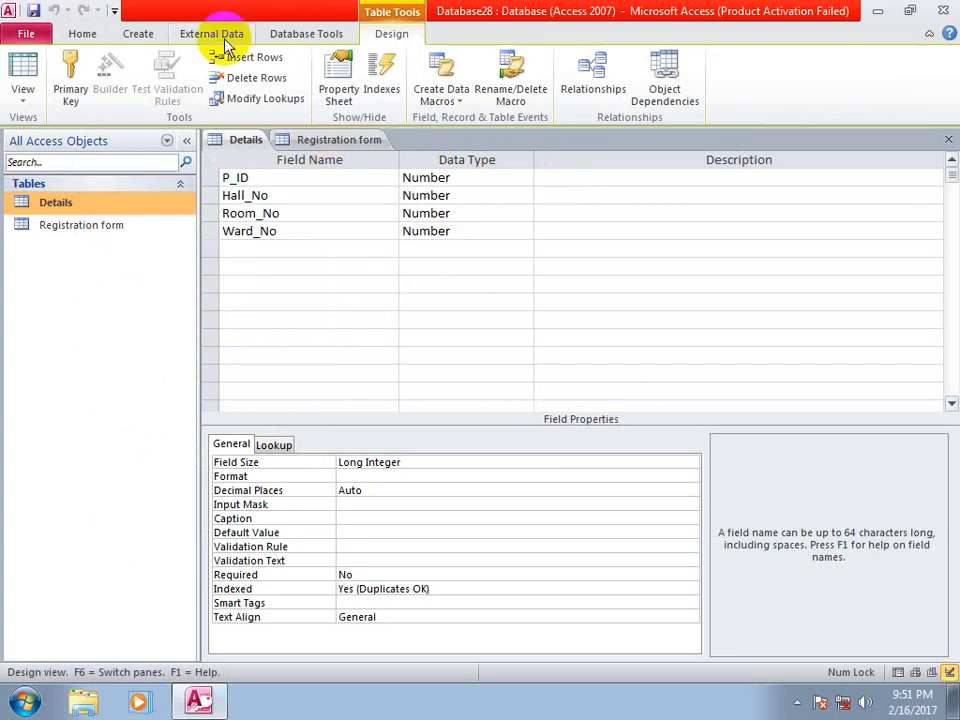
left_click(947, 140)
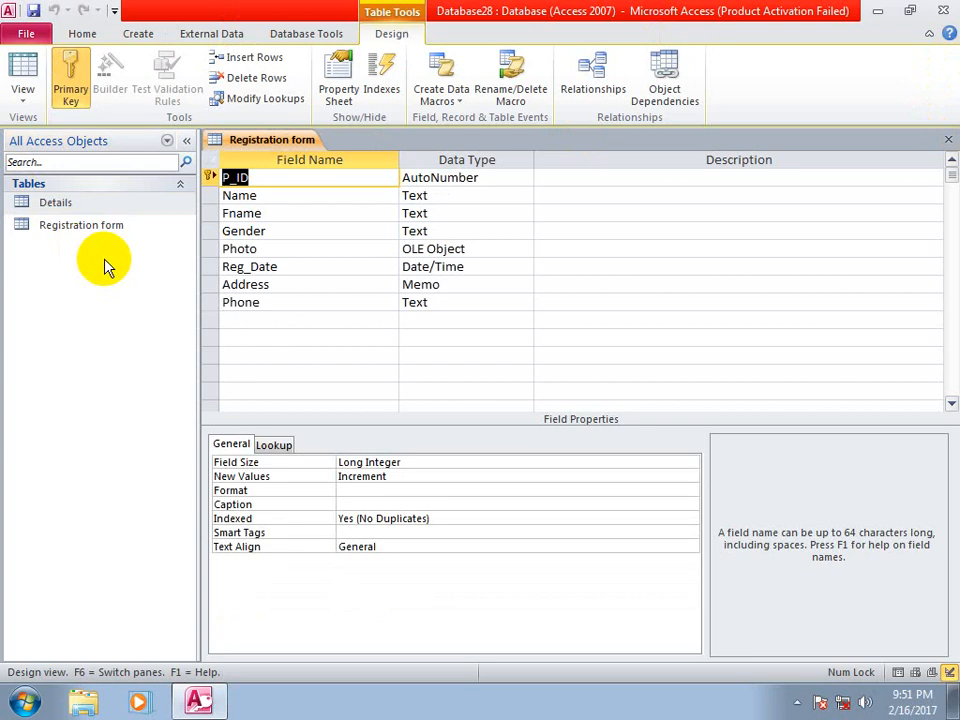
left_click(946, 139)
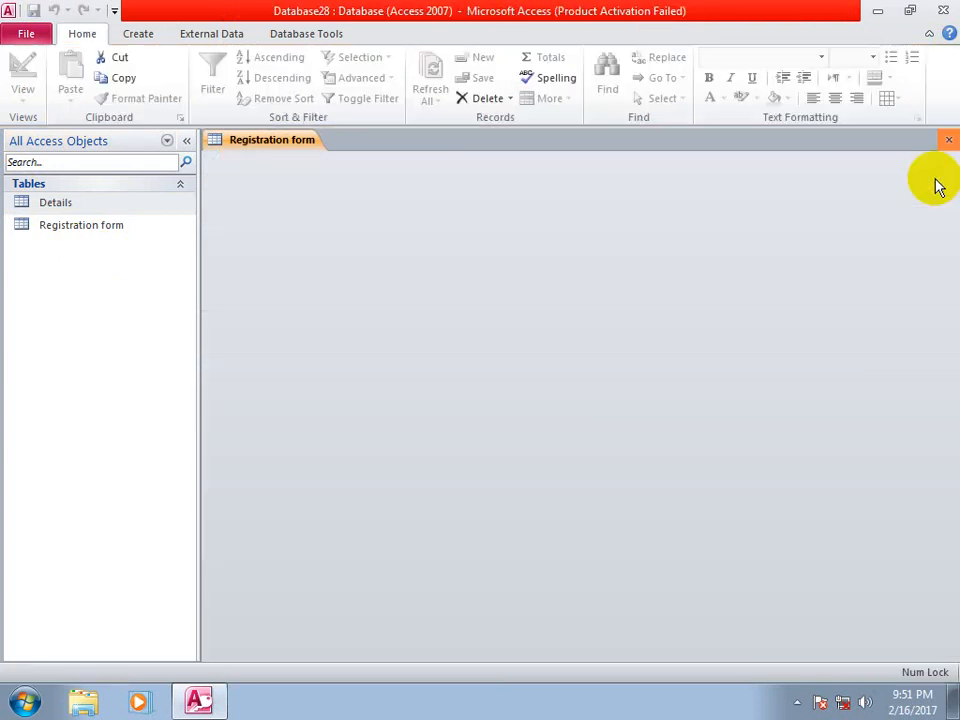
Add the Details and Registration form tables to the Relationships layout and move Details to the right of Registration form.
left_click(314, 35)
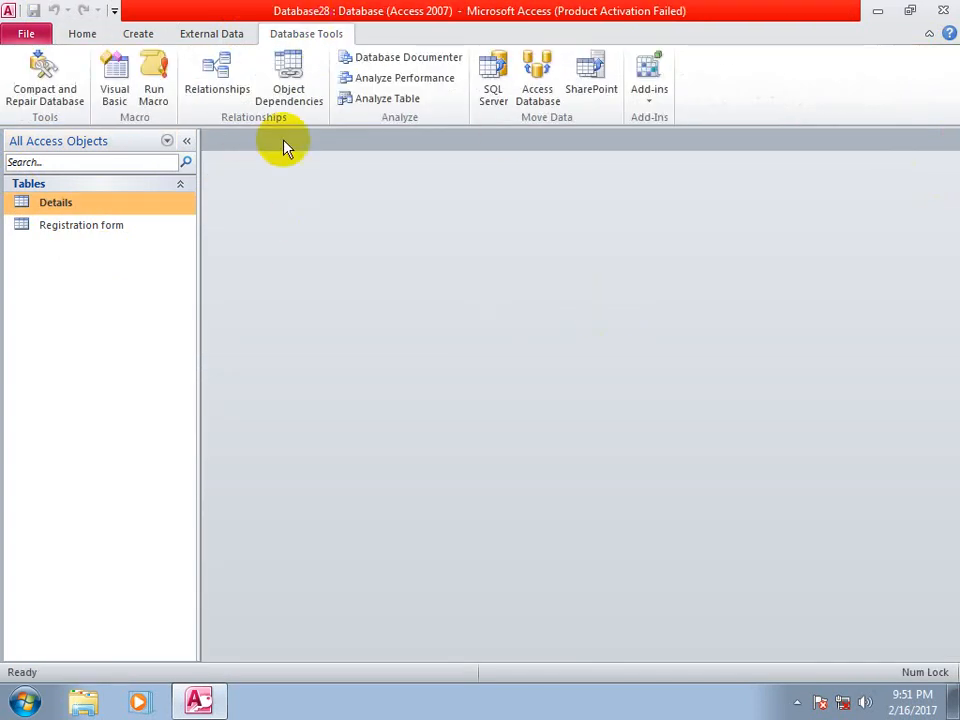
left_click(222, 100)
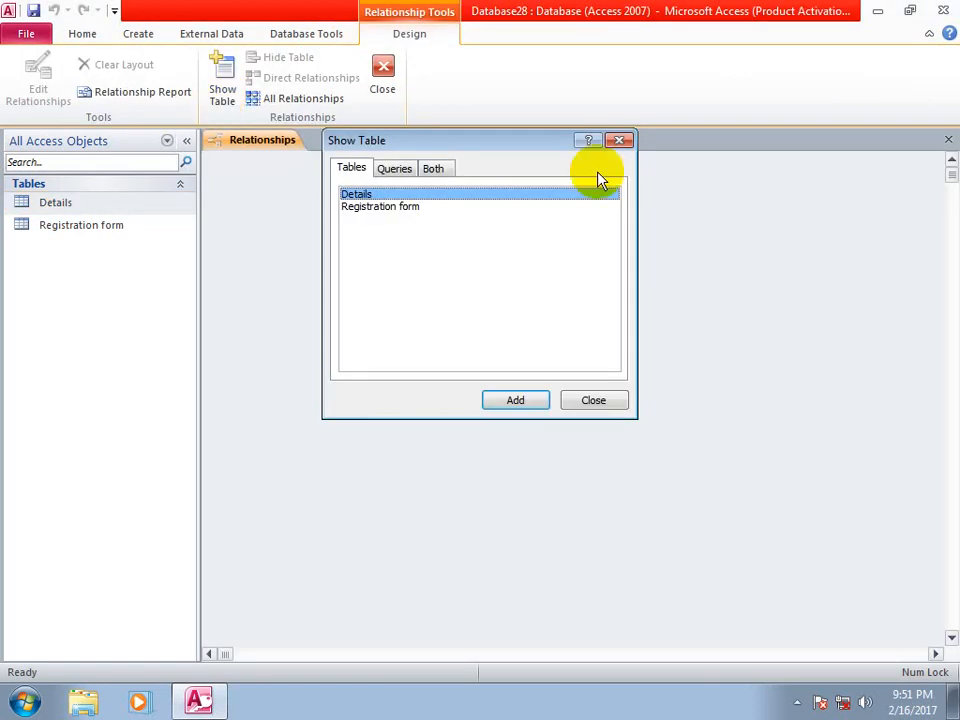
left_click(392, 209, "shift")
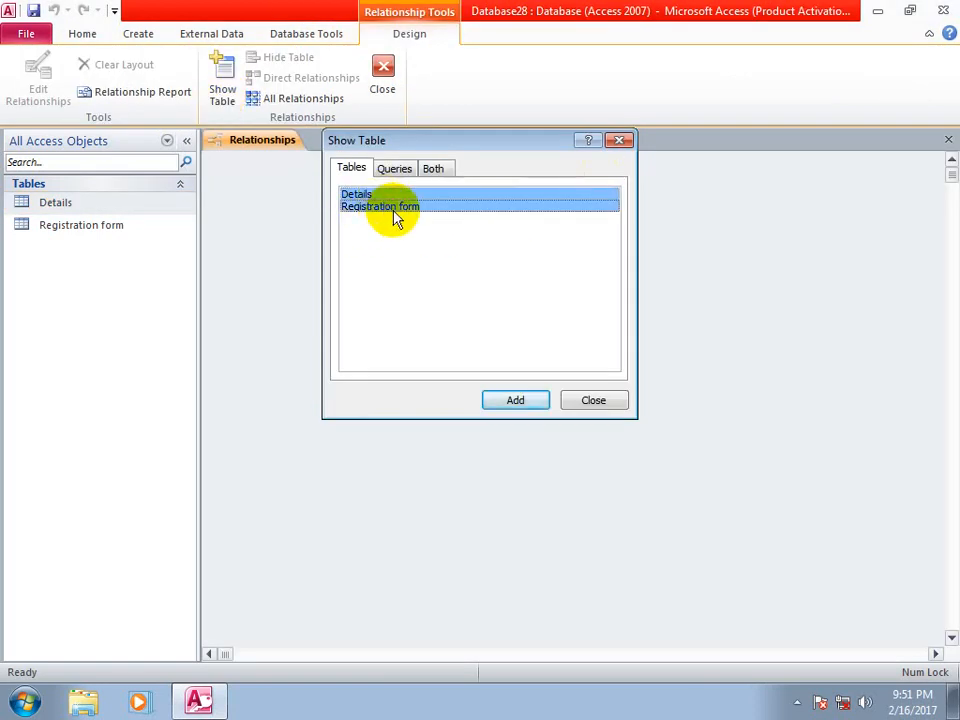
left_click(518, 402)
left_click(604, 403)
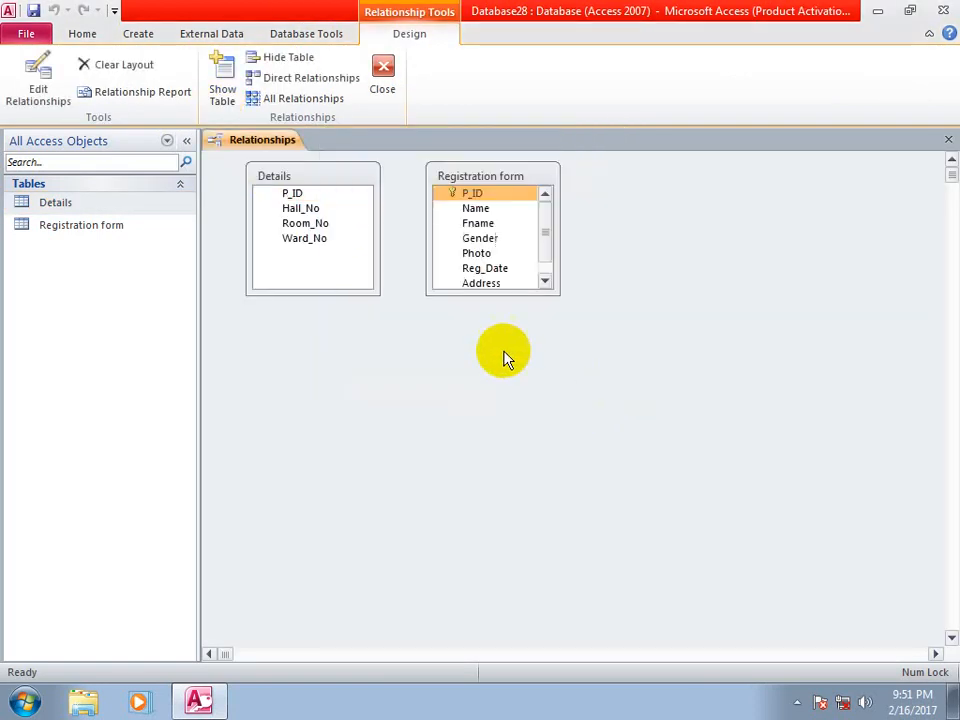
left_click_drag(313, 180, 510, 290)
left_click_drag(648, 280, 681, 246)
Relate P_ID in Registration form to P_ID in Details, enforcing referential integrity with cascading updates and deletes.
left_click_drag(476, 177, 658, 260)
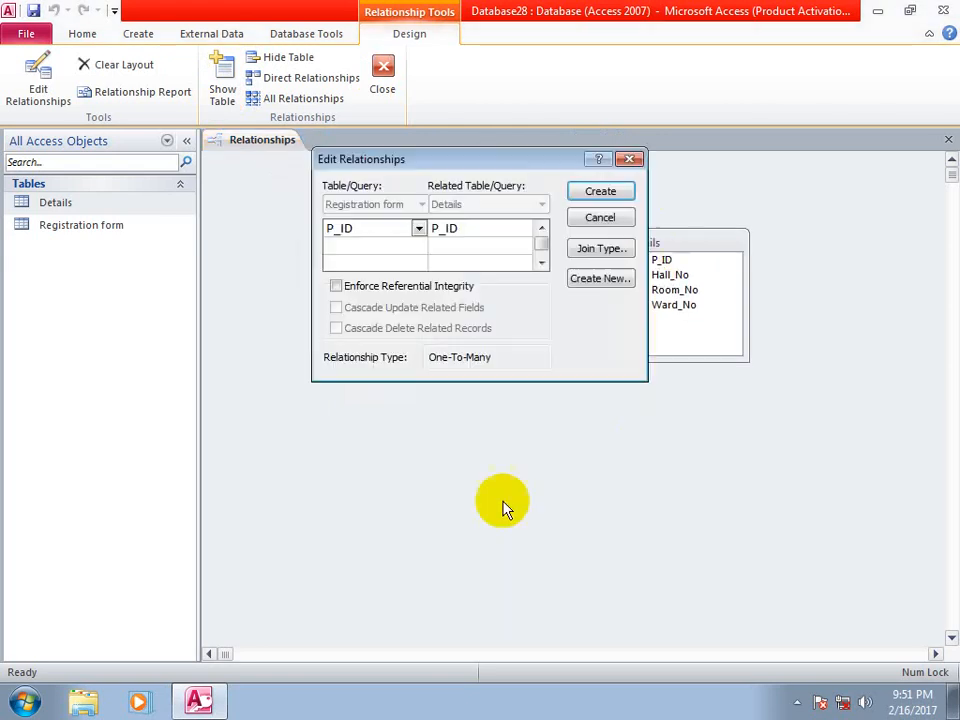
left_click(337, 286)
left_click(340, 309)
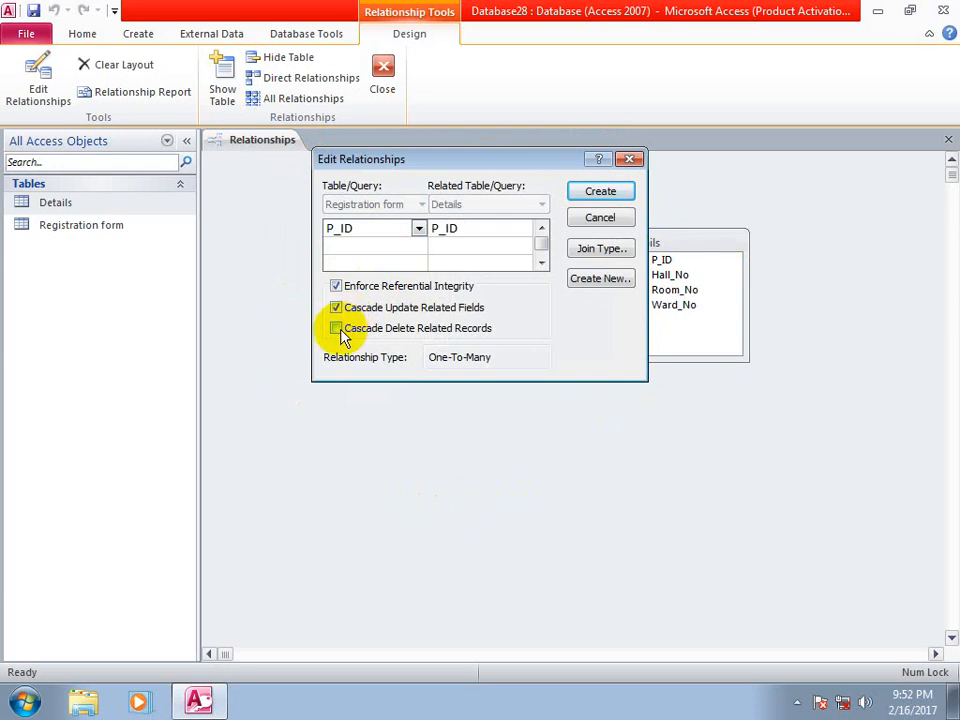
left_click(338, 328)
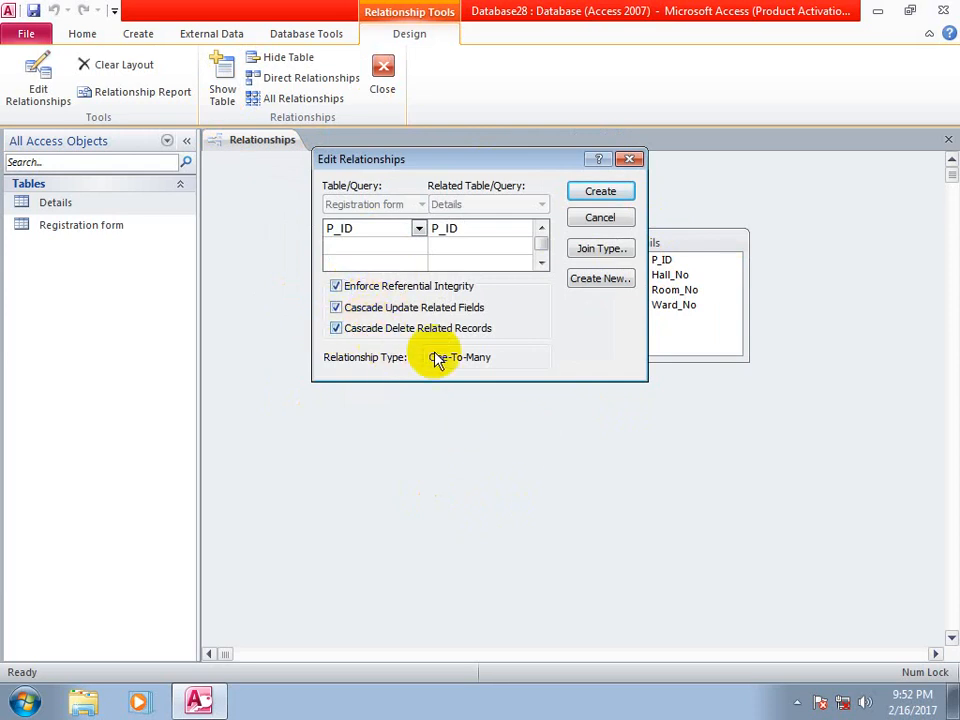
left_click(600, 191)
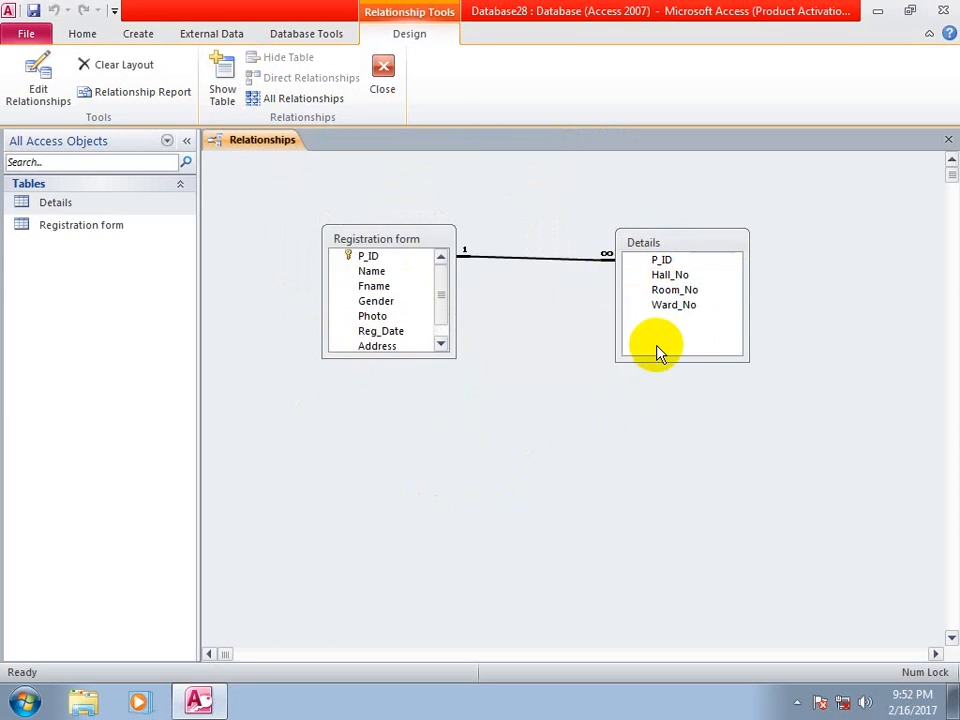
Review the settings of the relationship between Registration form and Details, and close them without changes.
left_click(668, 262)
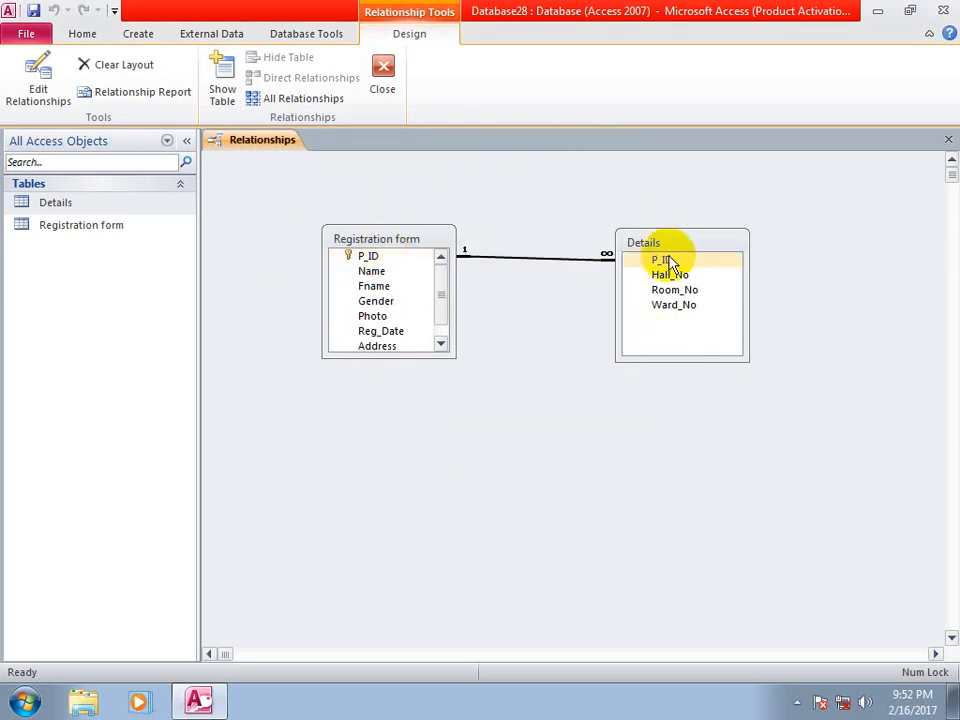
double_click(575, 258)
left_click(607, 222)
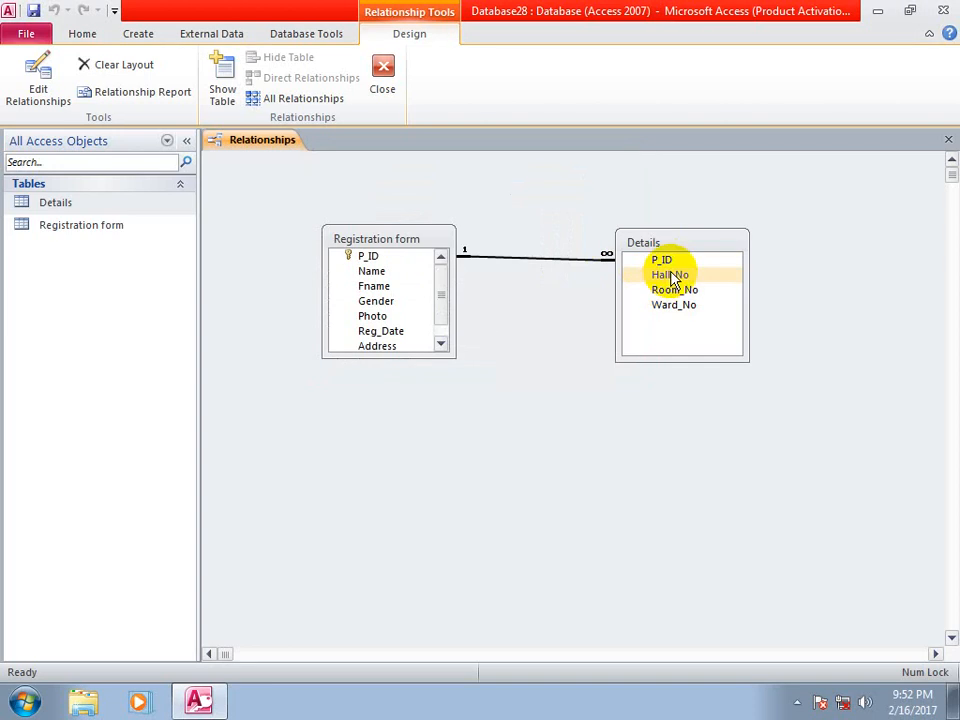
Delete the relationship between Registration form and Details, and try linking P_ID to Ward_No instead.
left_click(463, 256)
key("Delete")
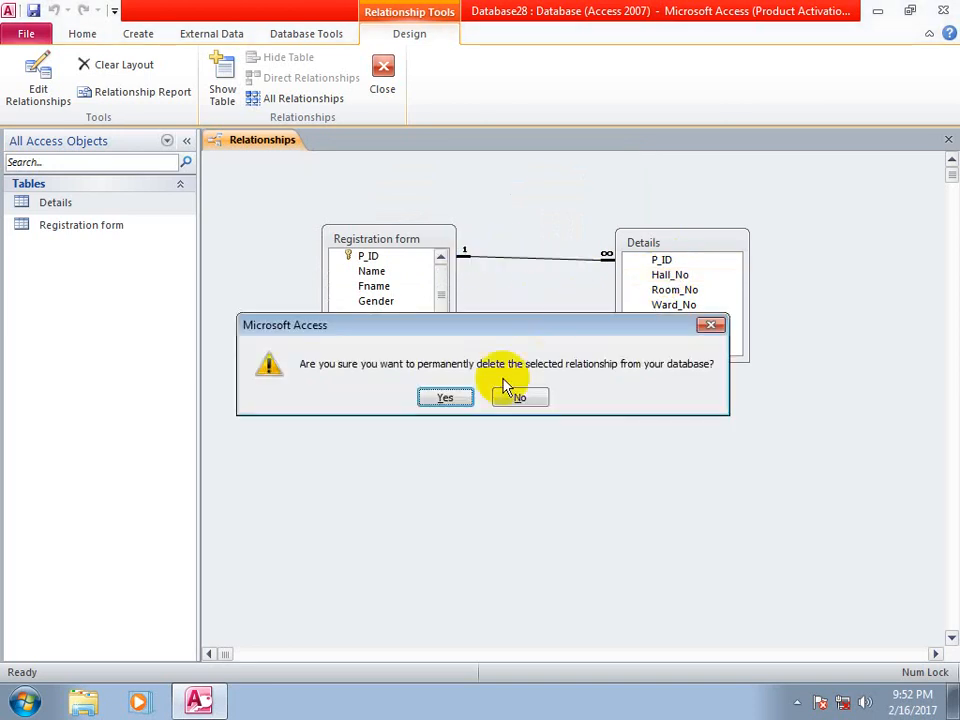
left_click(446, 396)
left_click_drag(392, 259, 666, 306)
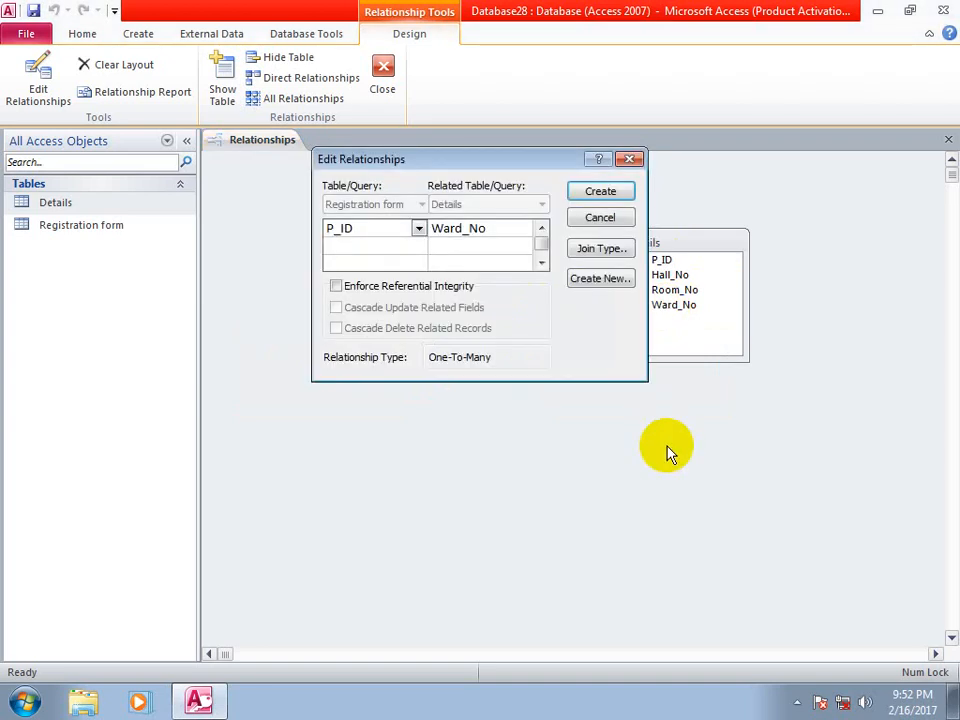
left_click(590, 218)
Relate P_ID in Registration form to P_ID in Details again, enforcing referential integrity with cascading deletes, and close the relationships layout, saving it.
left_click(383, 257)
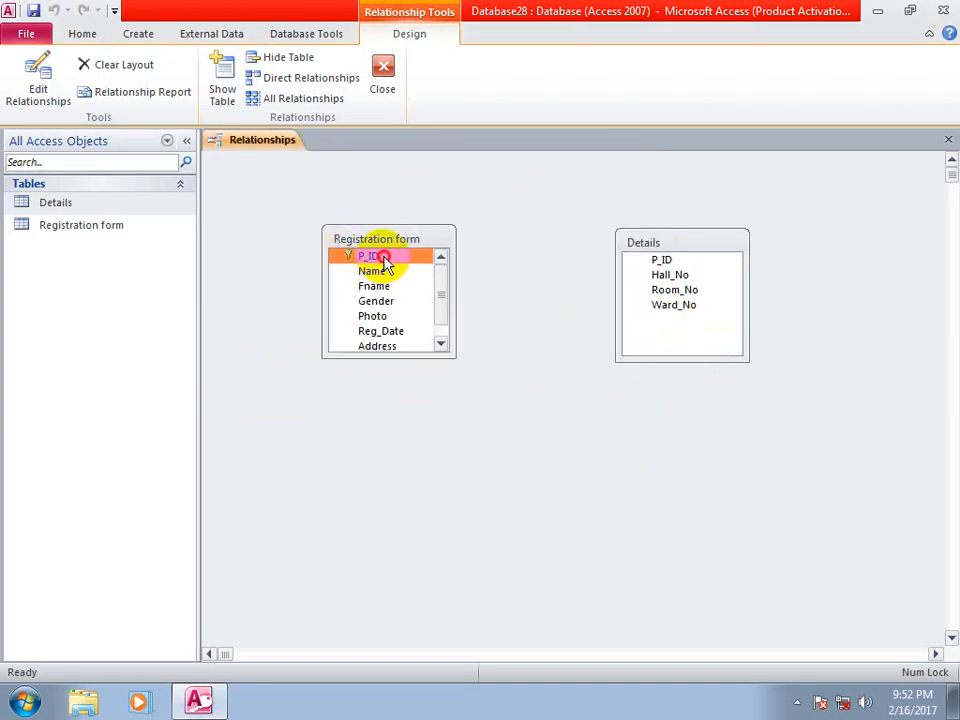
left_click_drag(383, 257, 661, 261)
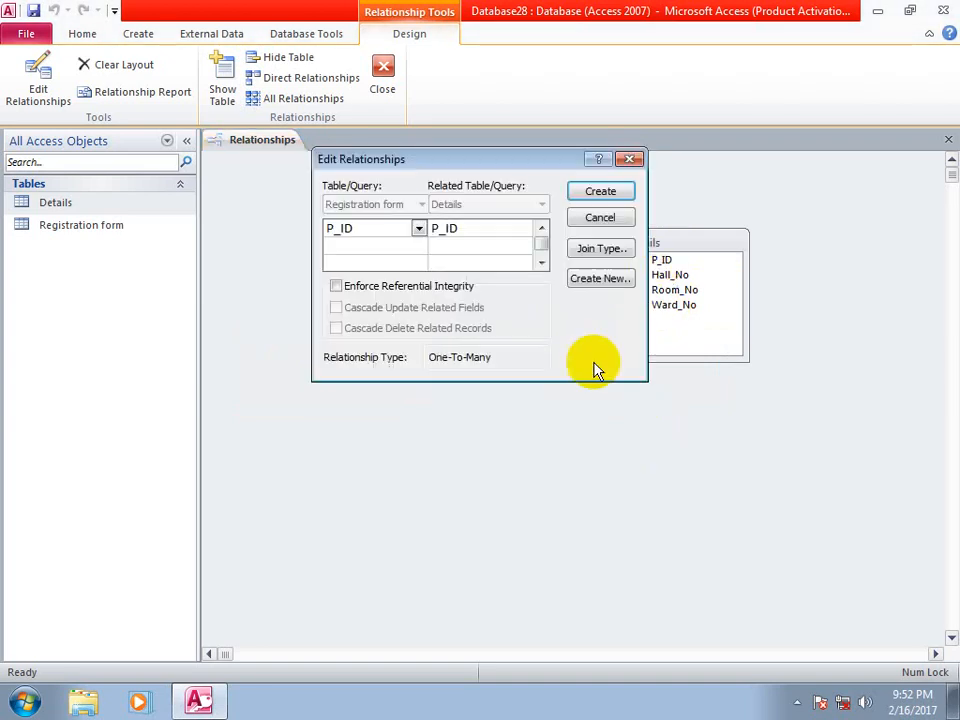
left_click(336, 286)
left_click(336, 328)
left_click(600, 191)
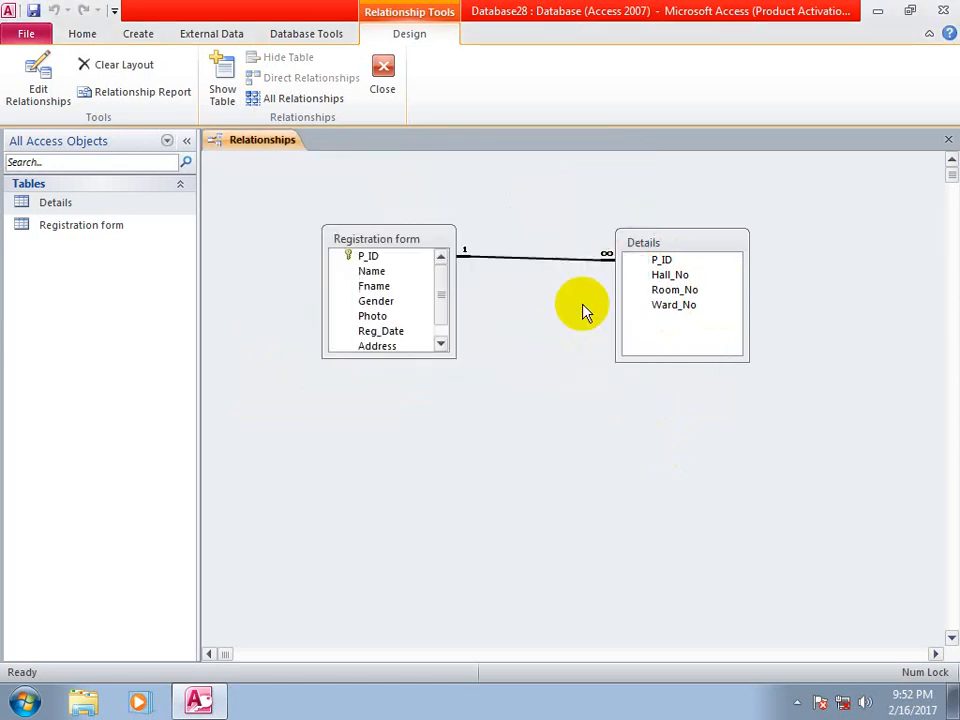
left_click(951, 142)
left_click(424, 398)
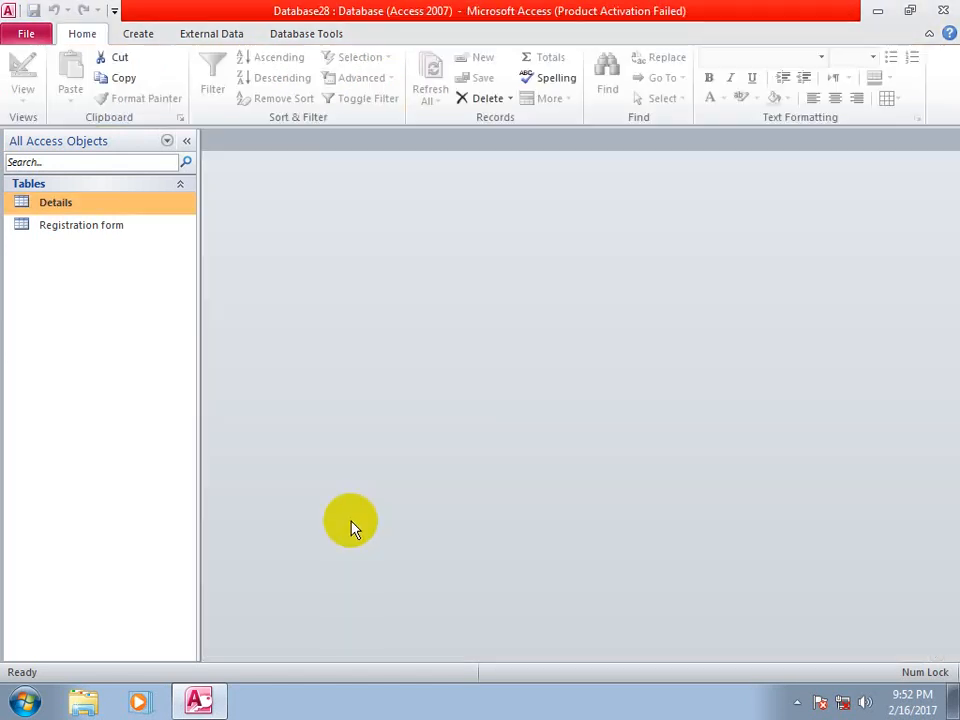
Create a blank form in Design view and draw a tab control about 6.29 by 5.5 inches covering the Detail section.
left_click(139, 33)
left_click(364, 86)
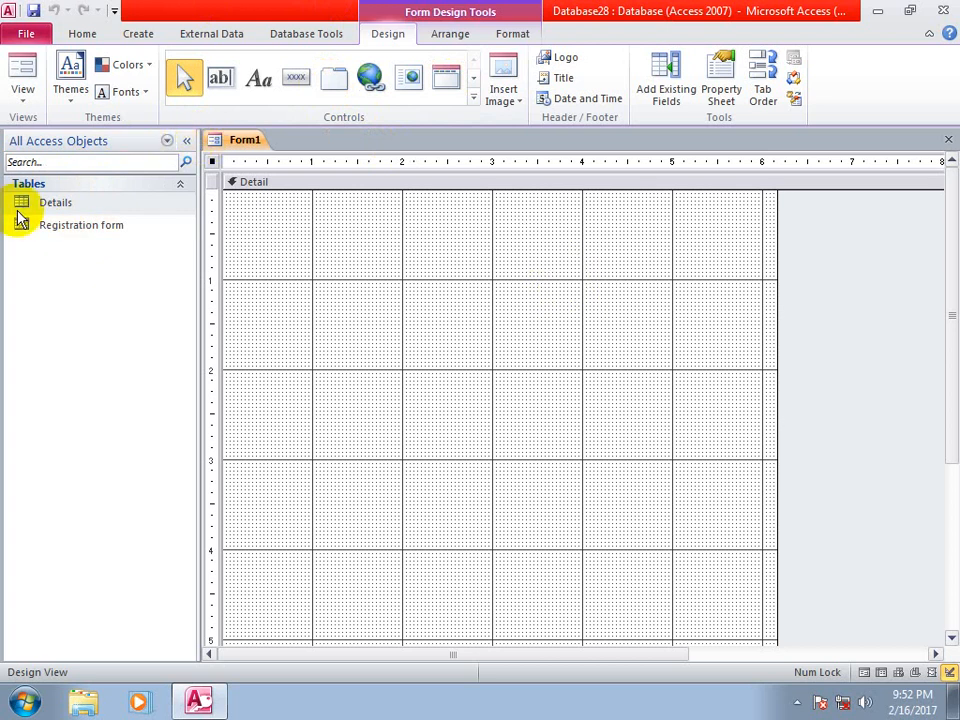
left_click(321, 34)
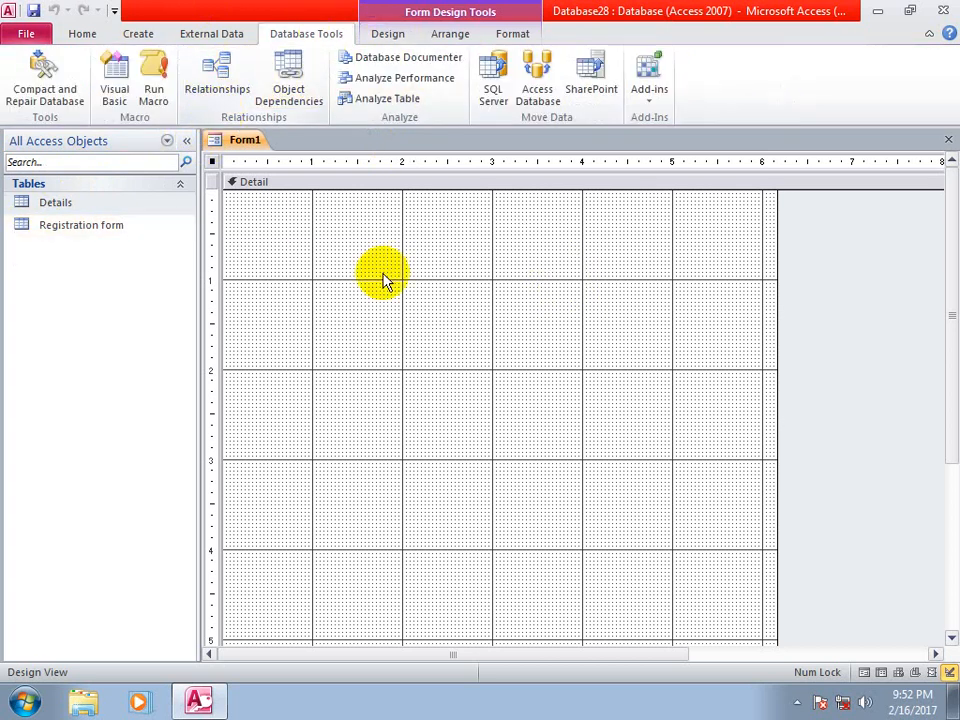
left_click(511, 35)
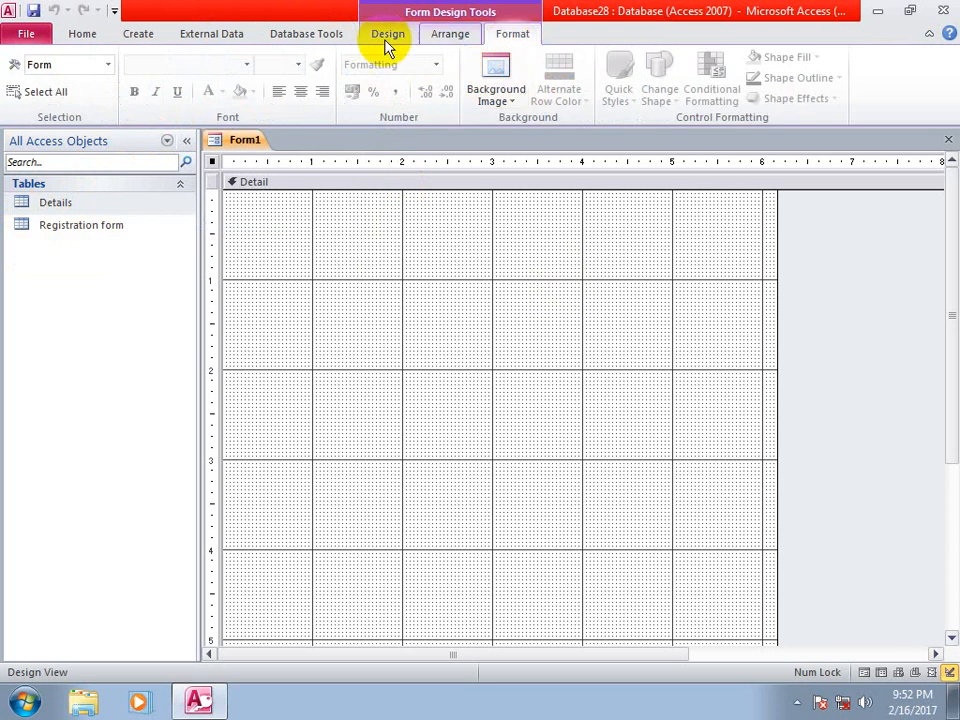
left_click(388, 35)
left_click(333, 88)
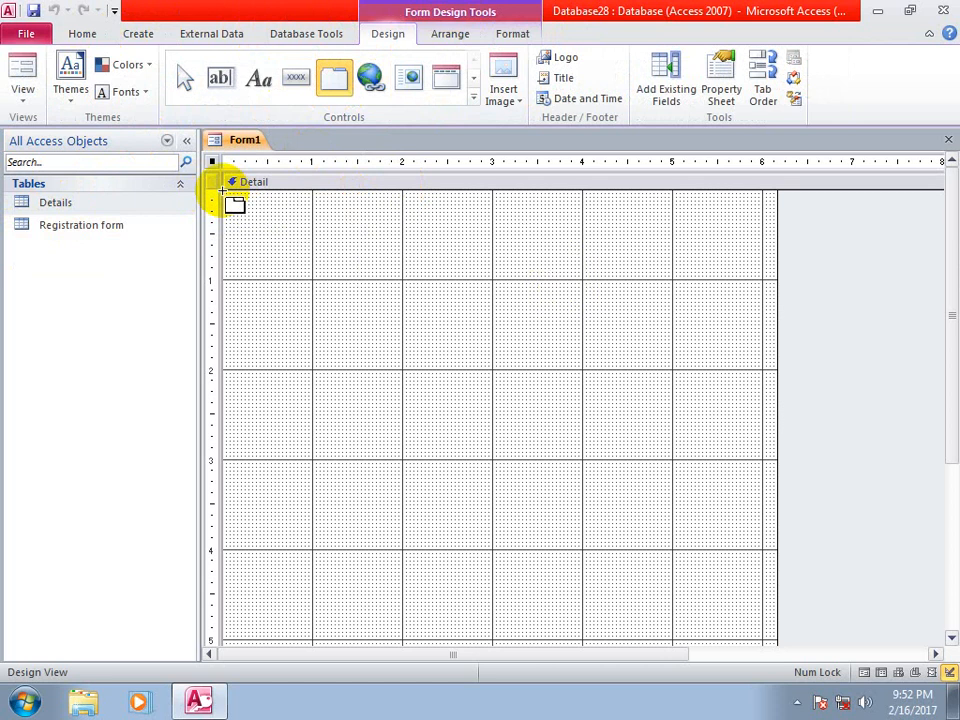
left_click_drag(222, 190, 790, 645)
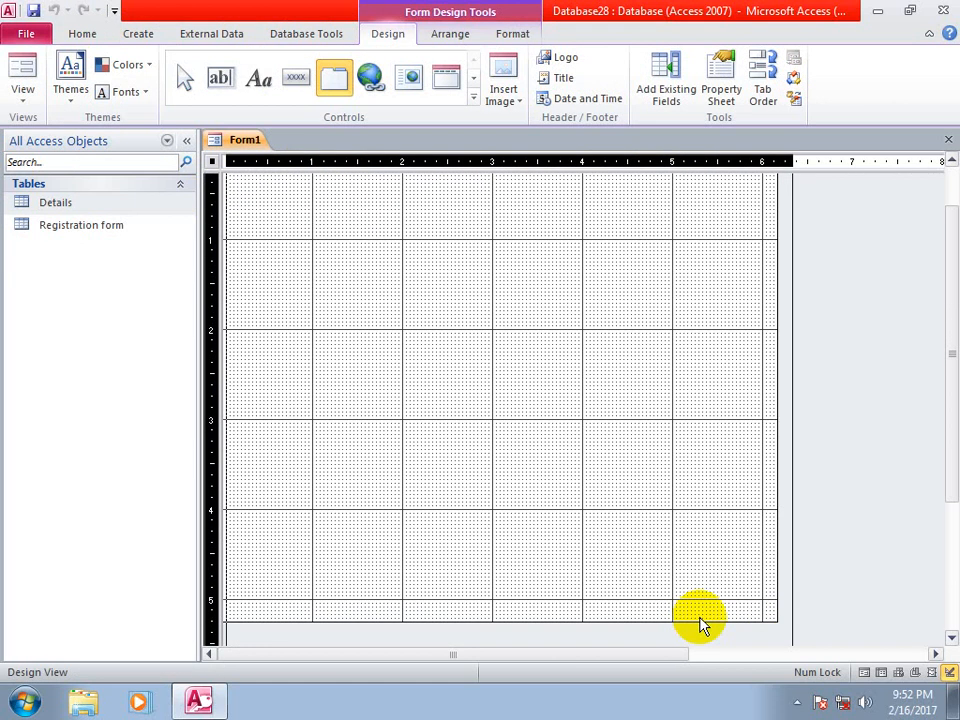
left_click_drag(700, 624, 700, 624)
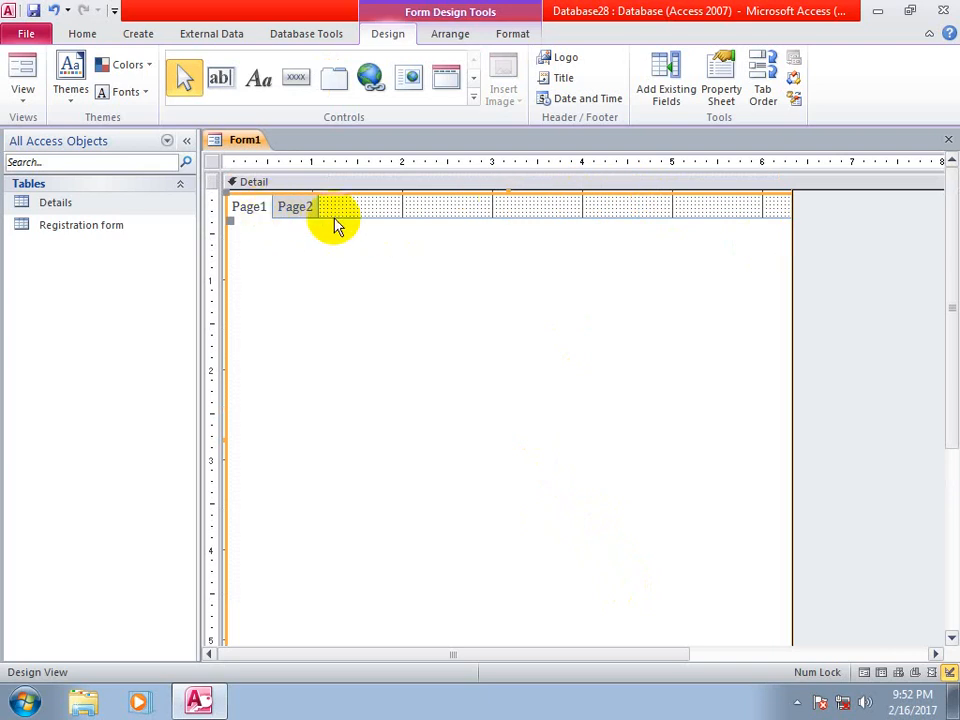
Rename the first page of the tab control to Registration form.
left_click(726, 82)
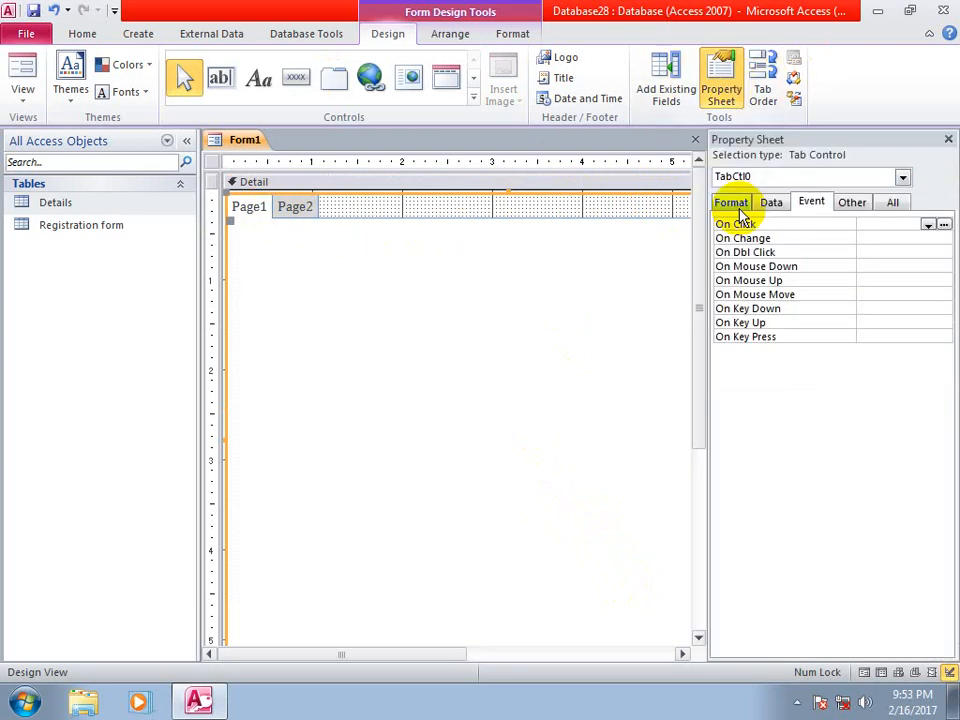
left_click(893, 203)
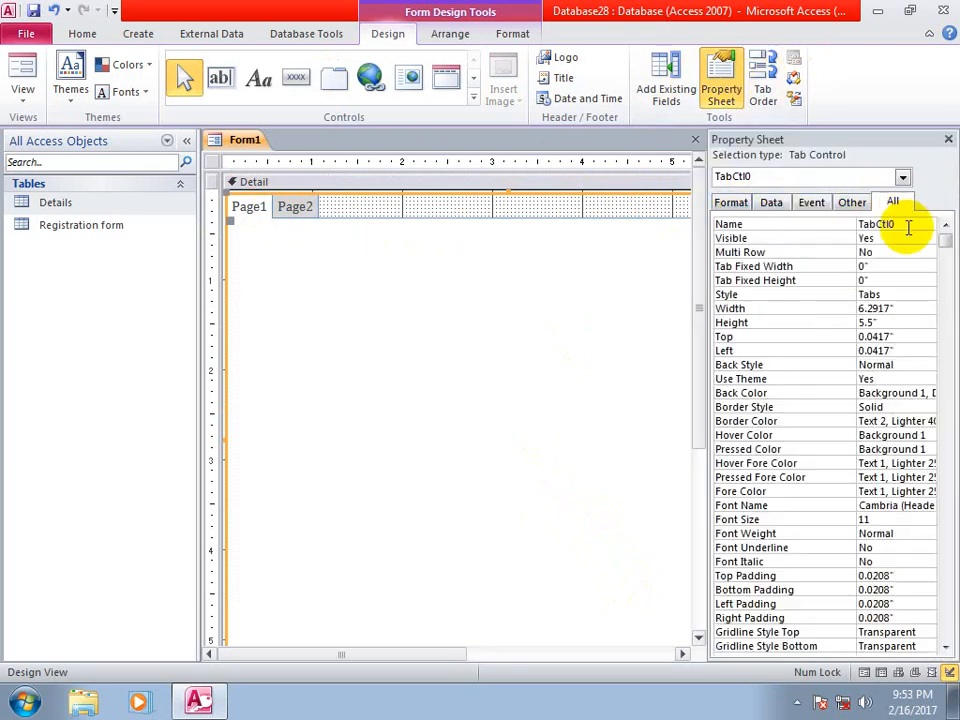
left_click(249, 207)
left_click(789, 225)
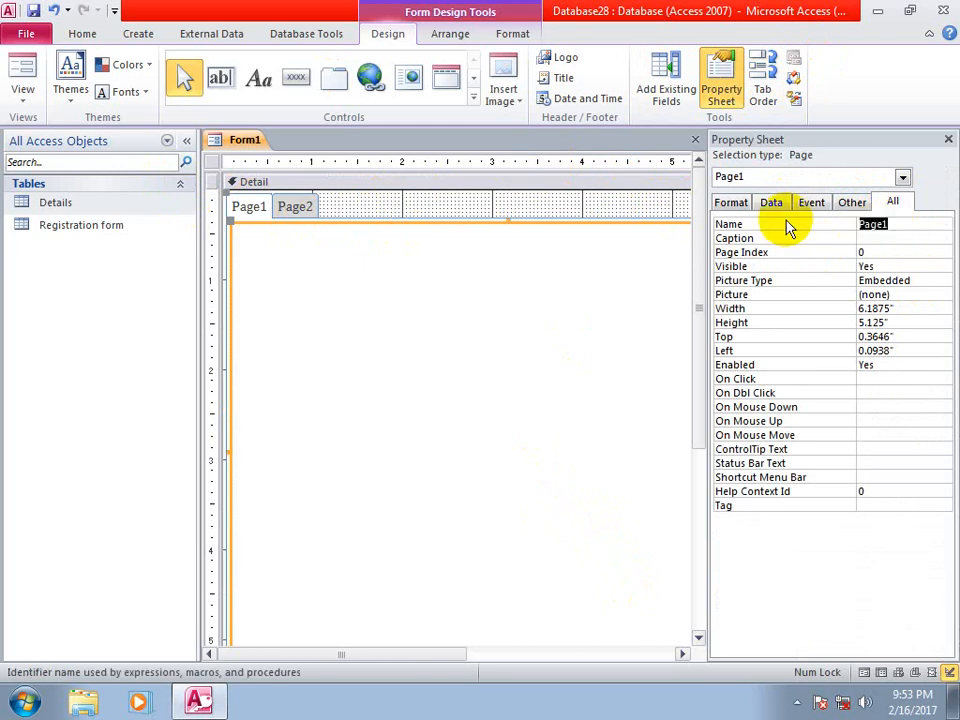
type("Registratin fo")
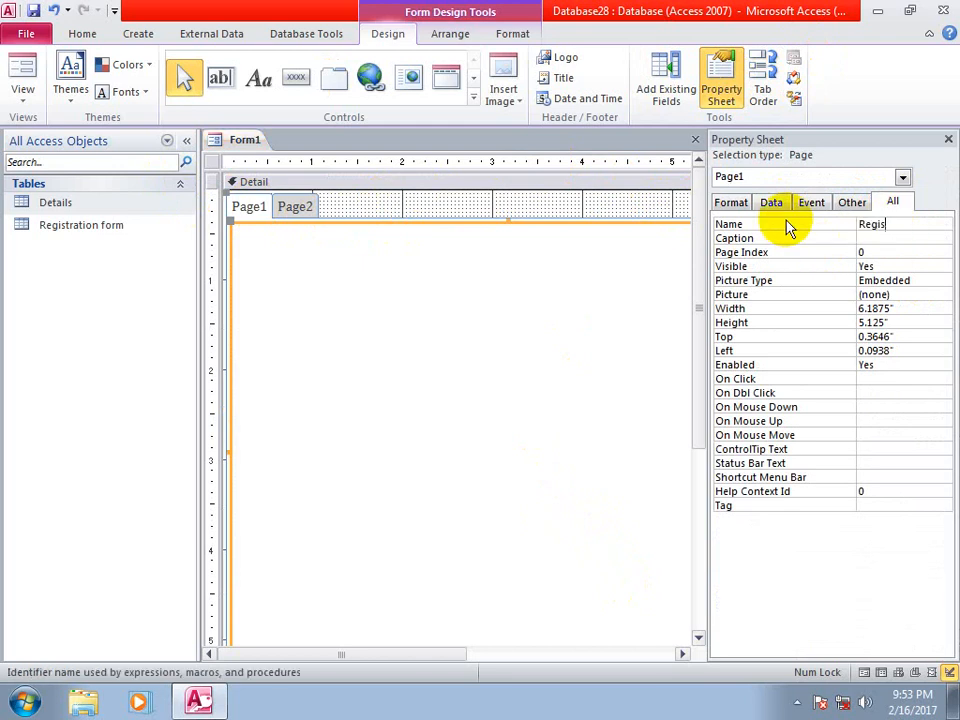
key("BackSpace")
key("BackSpace")
key("BackSpace")
key("BackSpace")
type("on form")
key("Return")
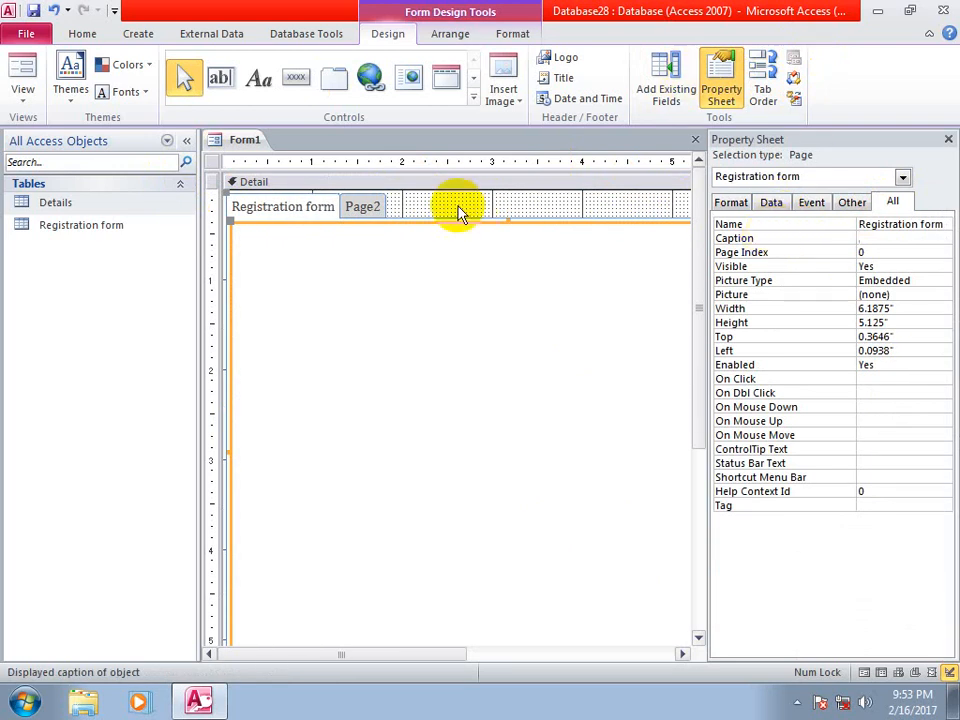
Rename the second page of the tab control to Details.
left_click(375, 207)
left_click(909, 223)
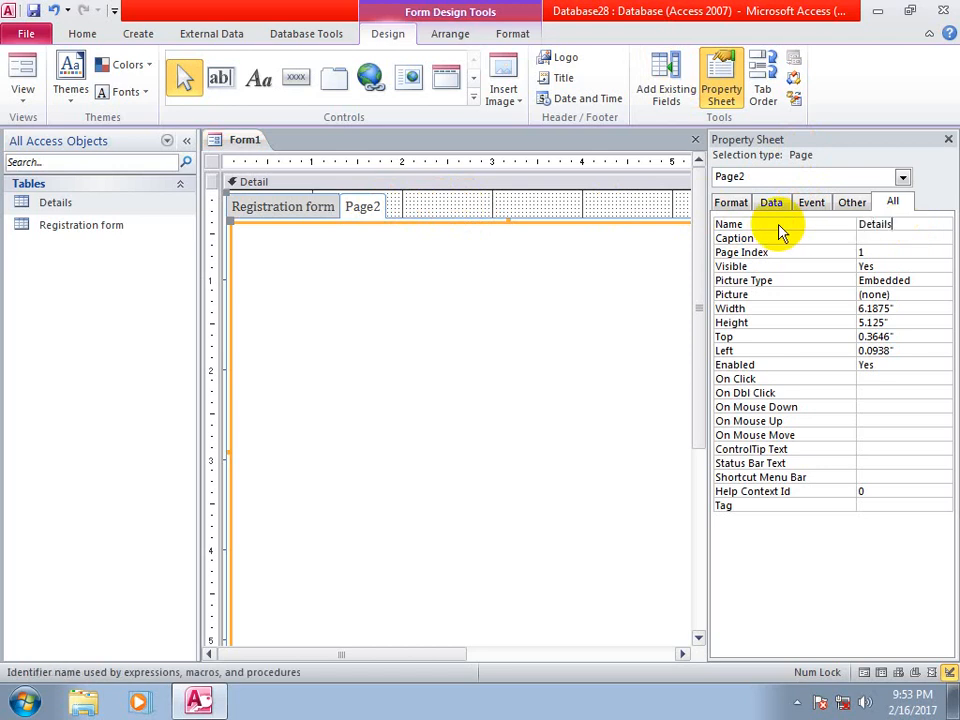
key("Return")
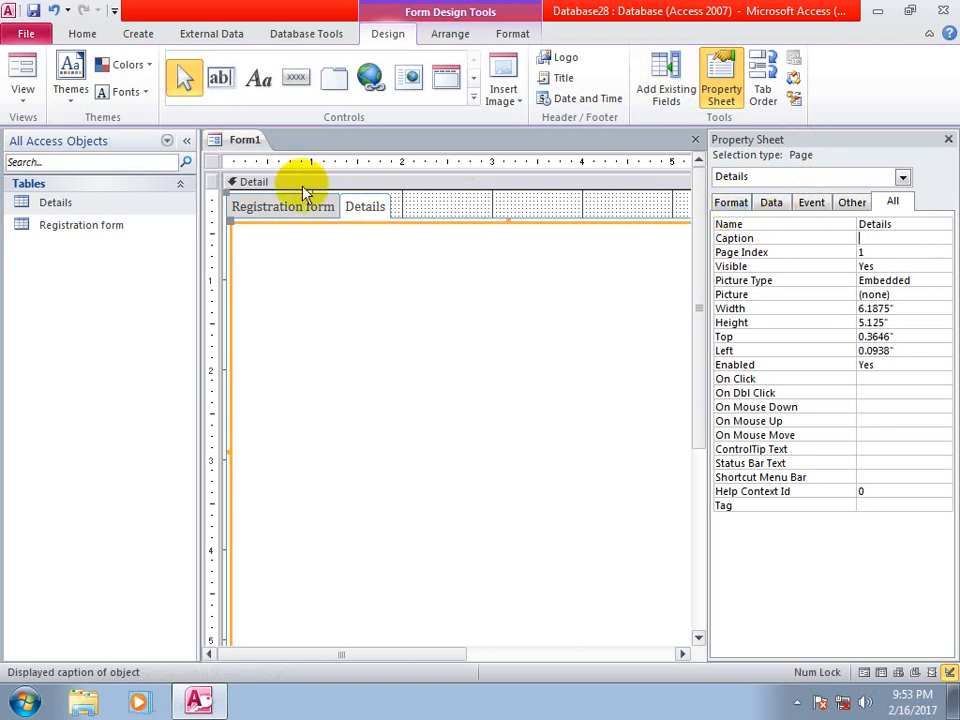
Add the Registration form table's P_ID field to the Registration form page and widen its label to meet the text box.
left_click(285, 207)
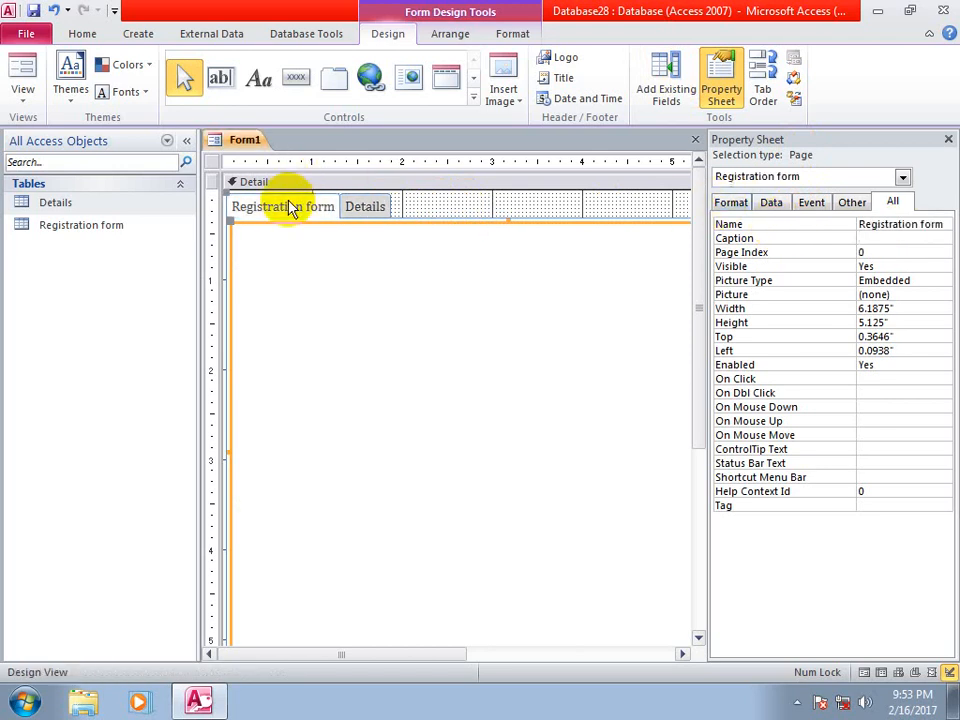
left_click(668, 95)
left_click(761, 206)
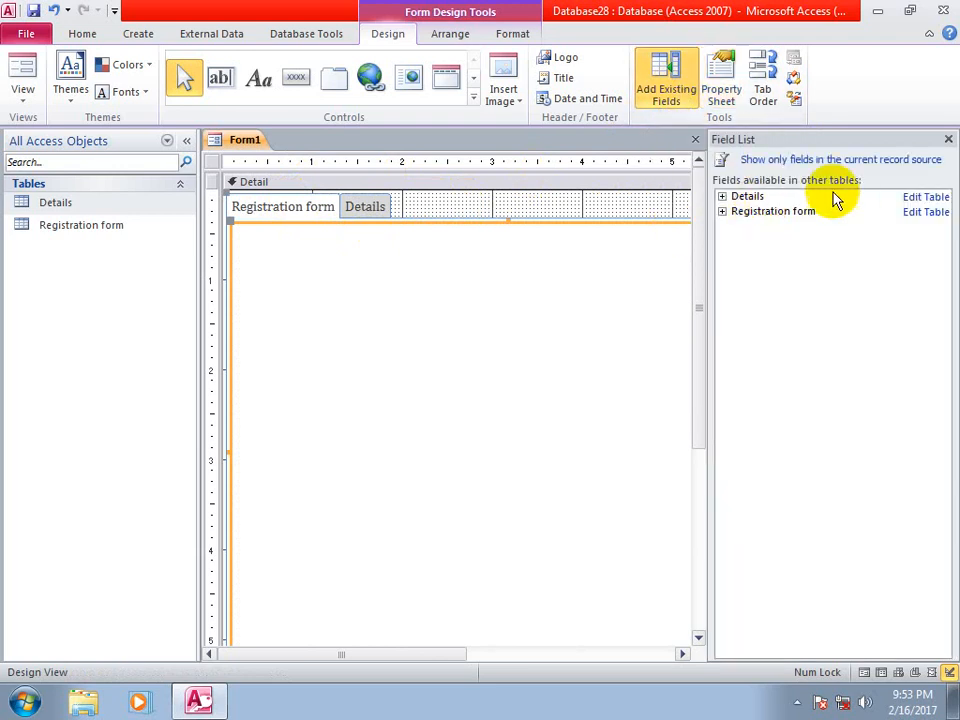
left_click(722, 212)
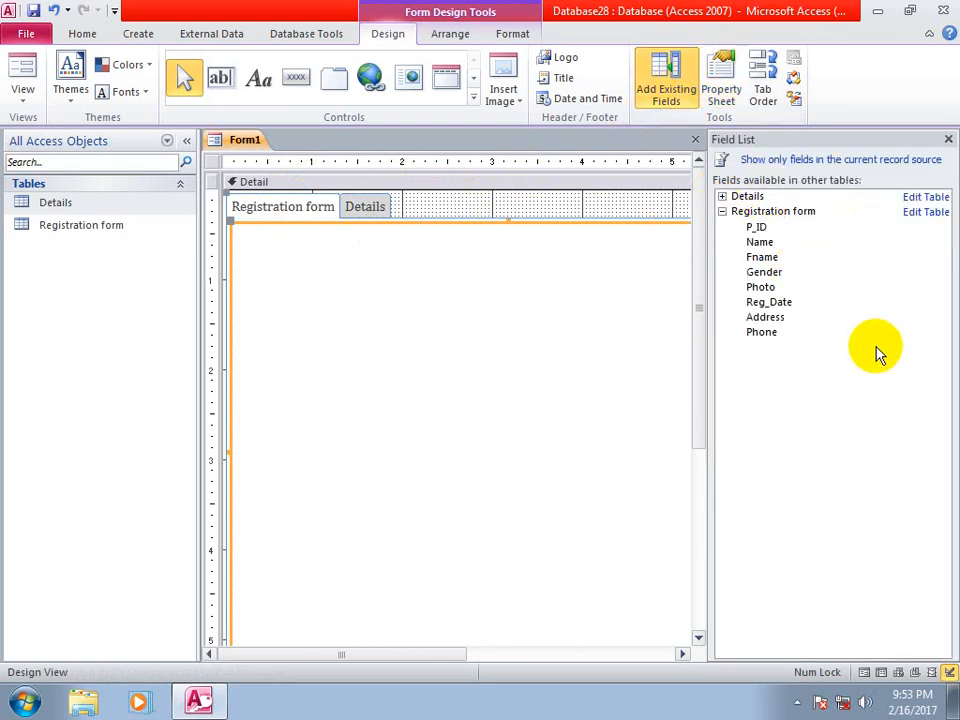
left_click_drag(756, 227, 460, 287)
left_click(407, 289)
left_click(223, 273)
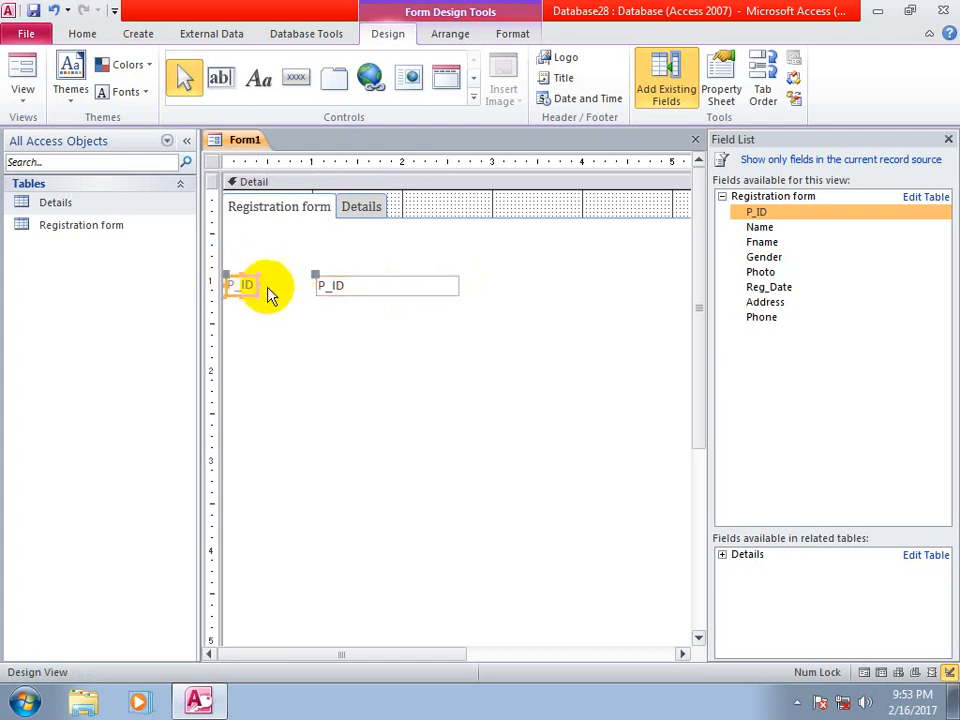
left_click_drag(255, 283, 317, 286)
left_click(521, 343)
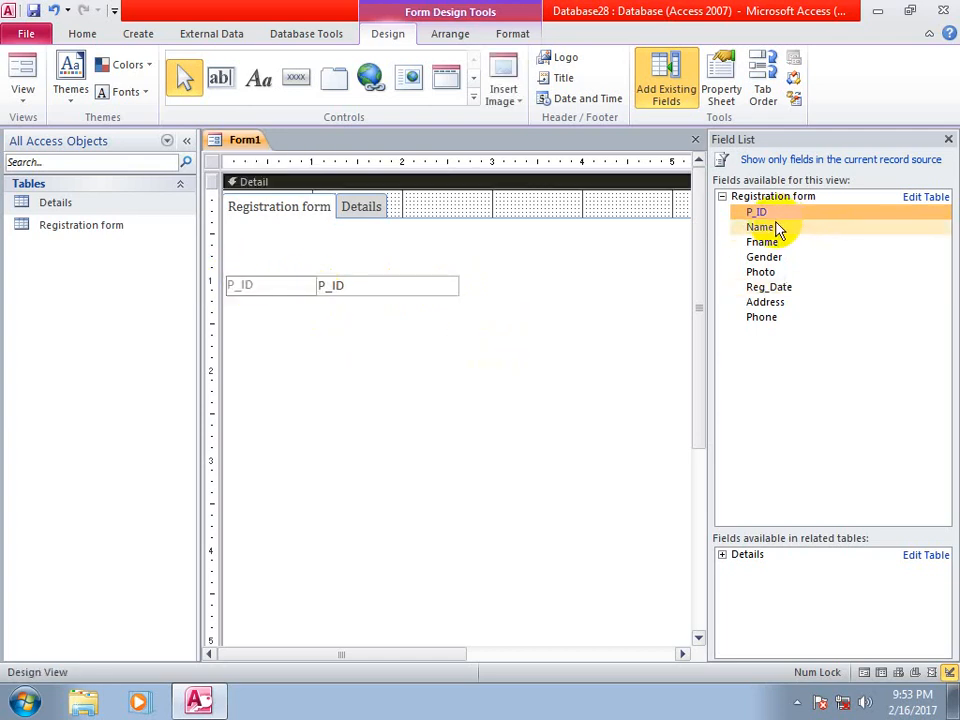
Add the Name field directly below P_ID, lining up its label beside it and matching both widths to the P_ID row.
left_click_drag(776, 225, 317, 298)
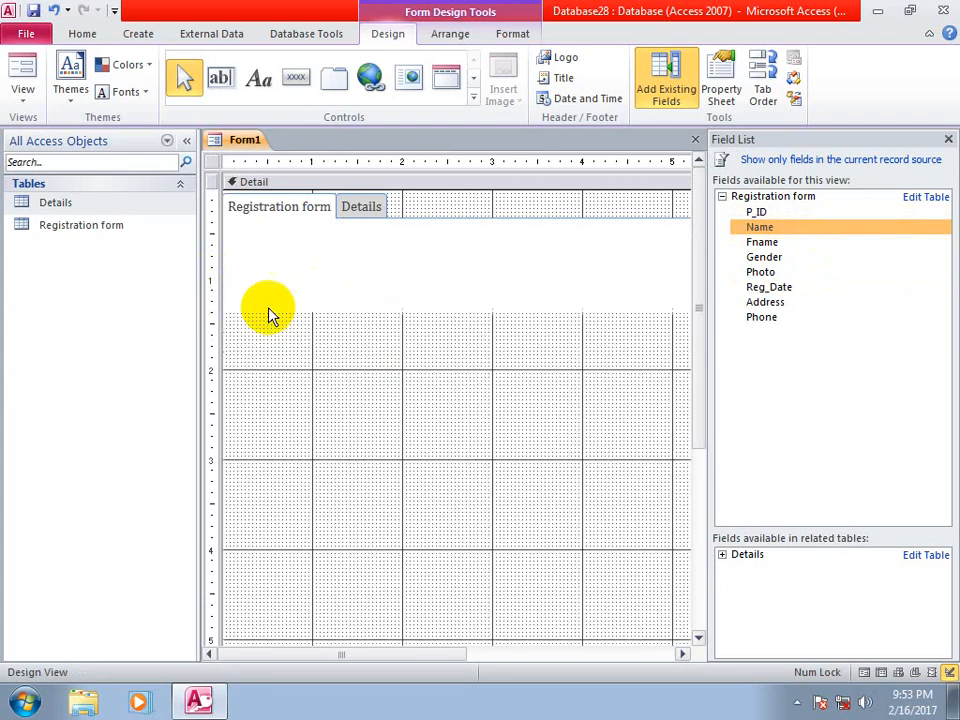
left_click(236, 341)
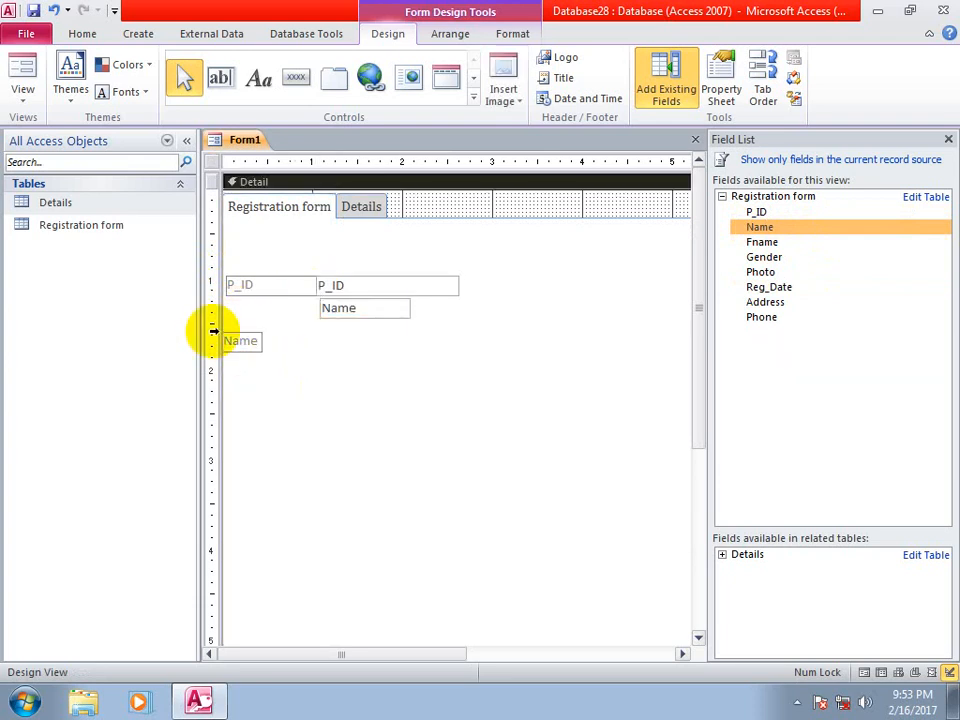
left_click_drag(228, 331, 312, 306)
left_click(336, 307)
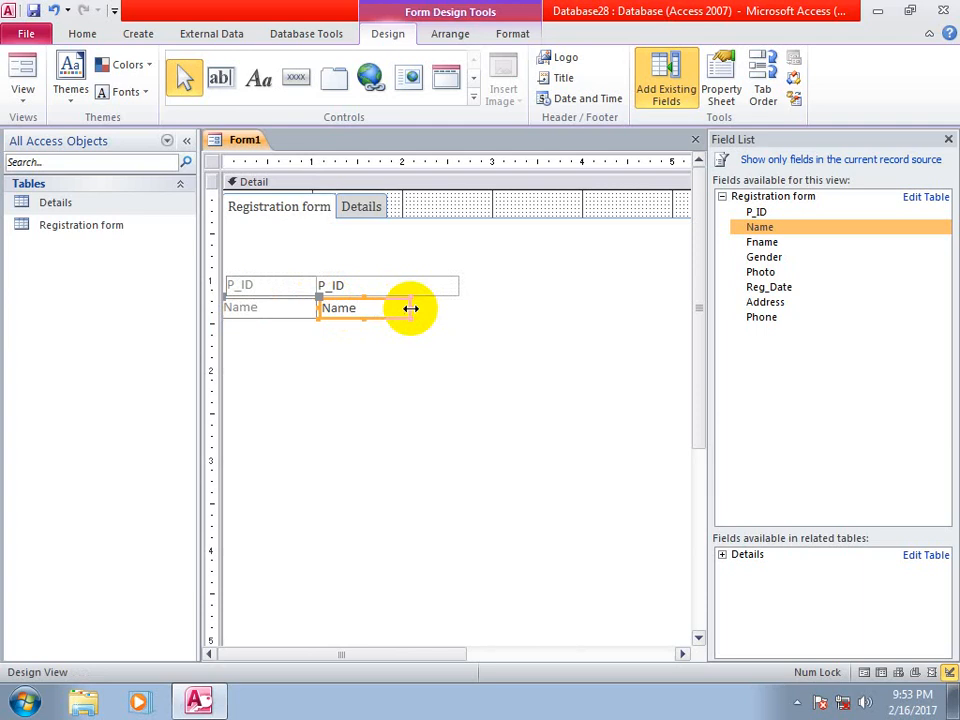
left_click_drag(411, 308, 458, 309)
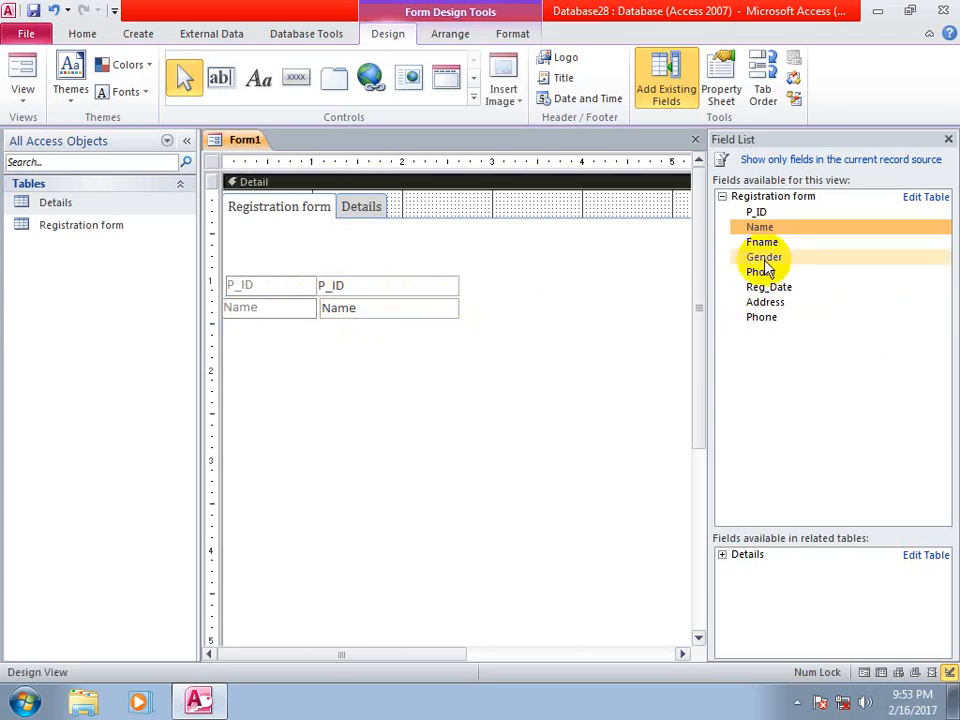
Add the Fname field below Name, with its label beside it and both sized to match the rows above.
left_click_drag(760, 243, 315, 316)
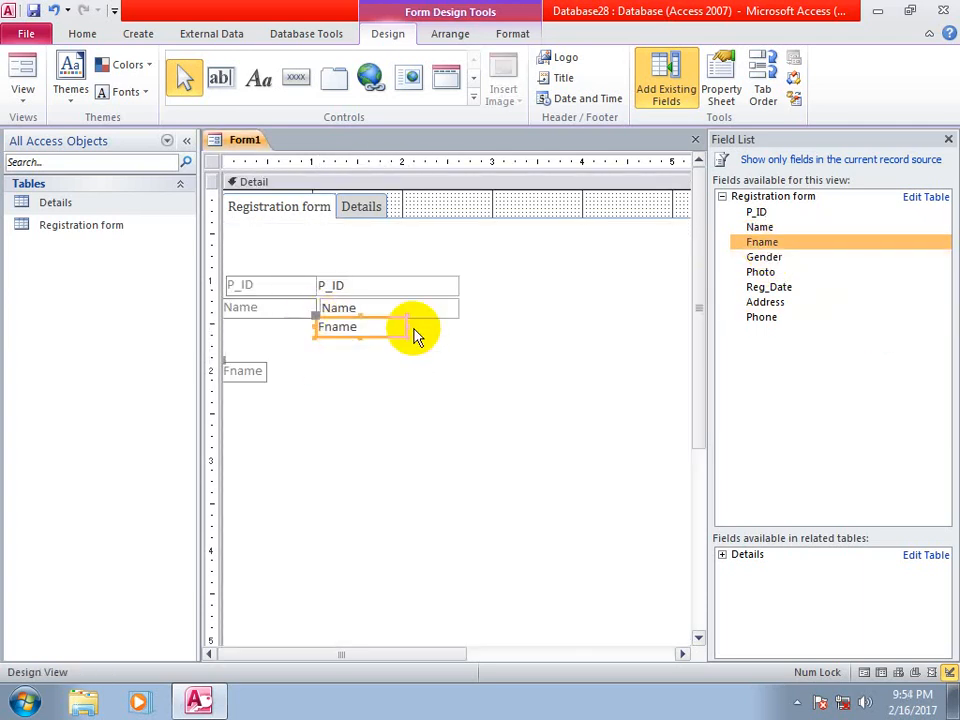
left_click_drag(408, 327, 460, 328)
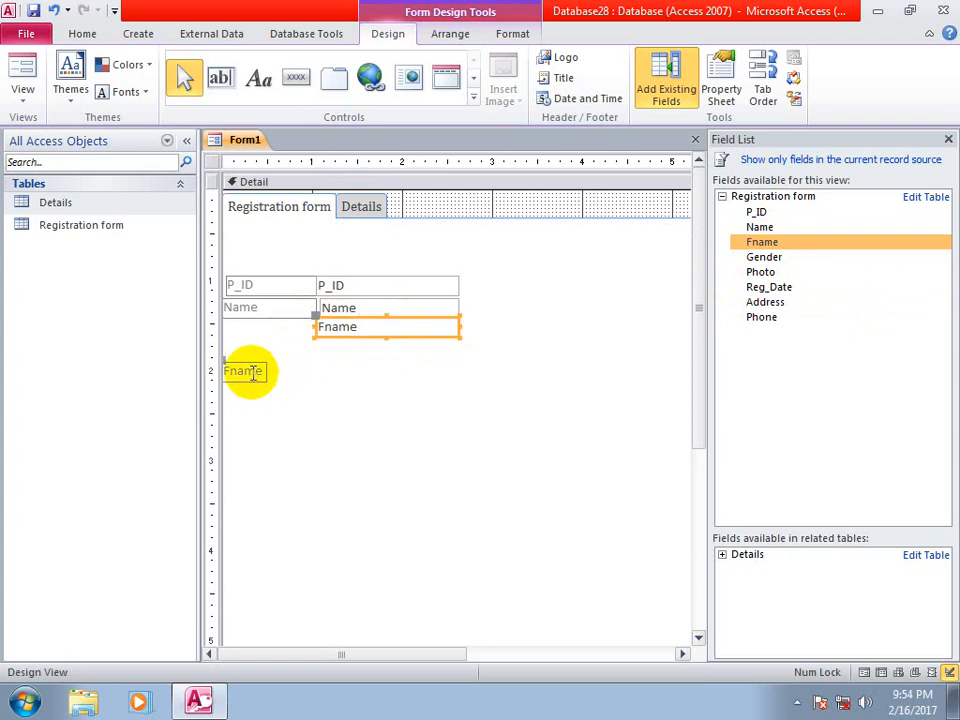
left_click_drag(253, 373, 316, 328)
left_click(370, 365)
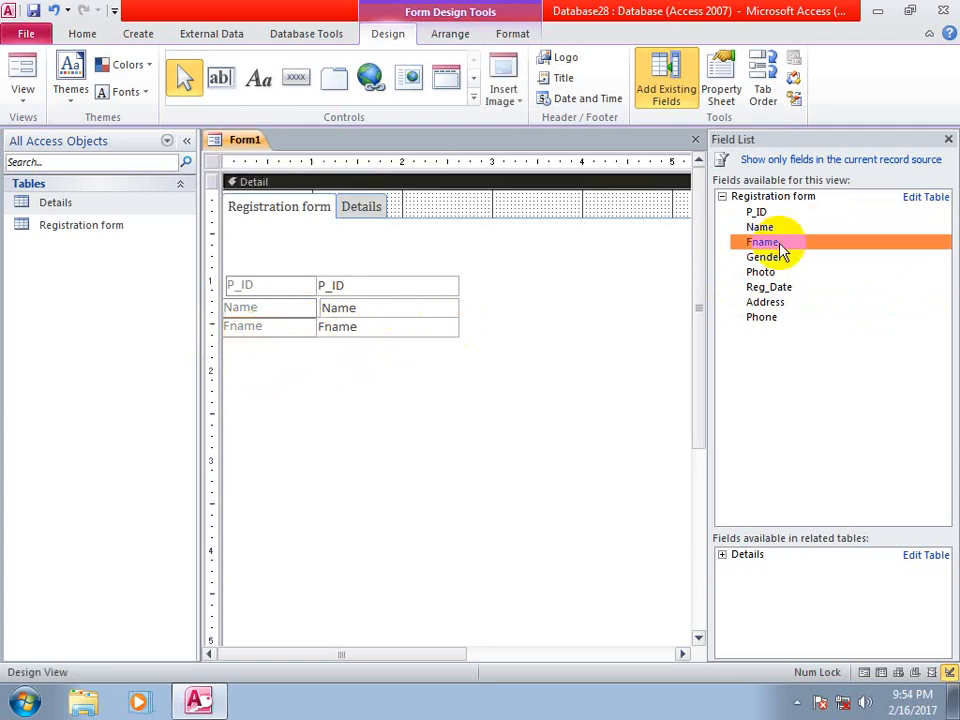
Add the Gender field below Fname and extend its label to fill the label column.
left_click_drag(760, 259, 459, 346)
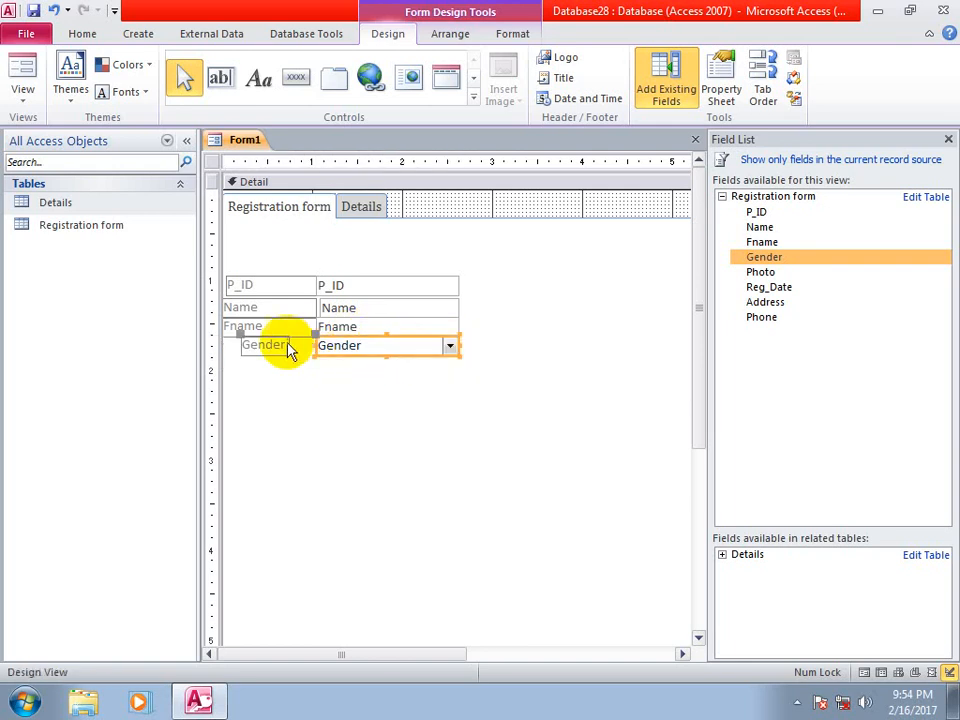
left_click(253, 344)
left_click_drag(242, 344, 223, 344)
left_click_drag(289, 346, 317, 345)
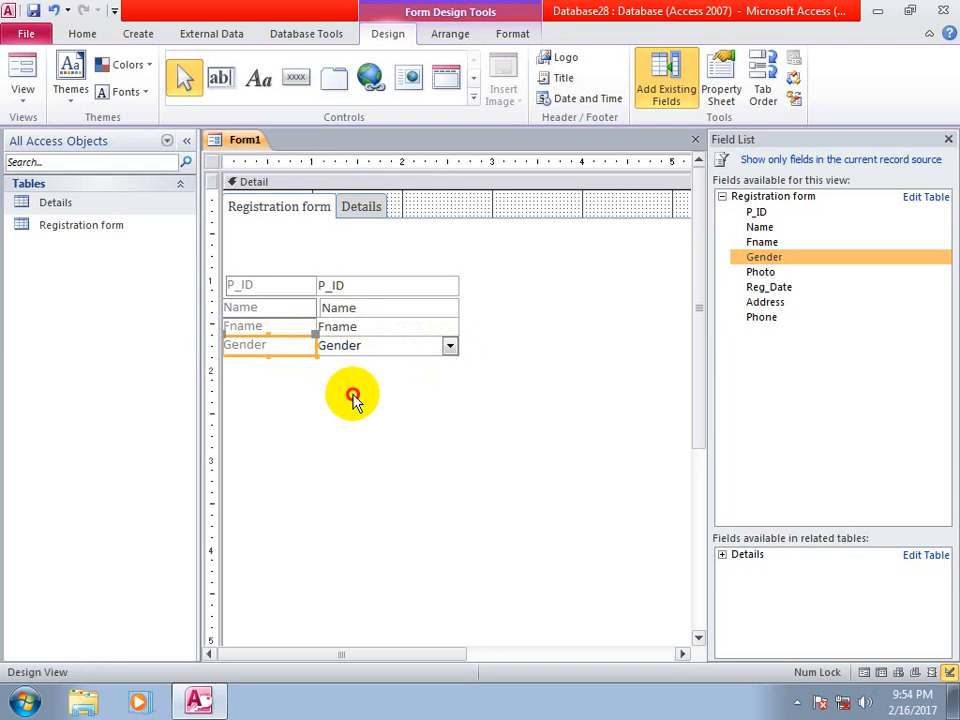
left_click(353, 397)
Add the Photo field to the right of the Fname and Gender boxes and place its label directly above the frame.
left_click_drag(762, 272, 482, 320)
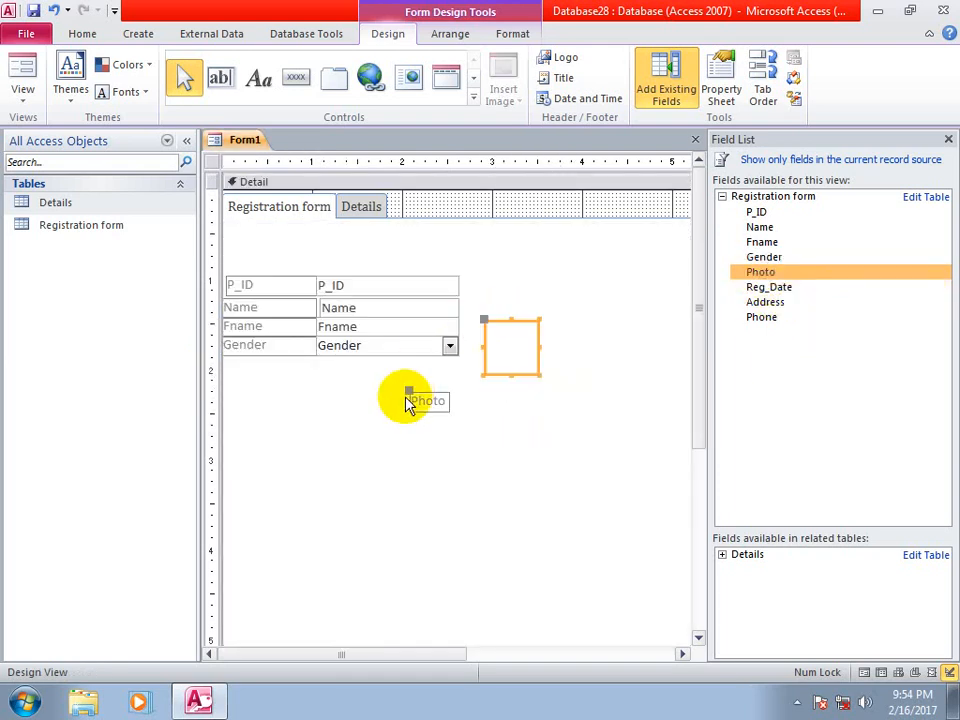
left_click_drag(407, 400, 539, 313)
left_click(521, 306)
left_click(575, 336)
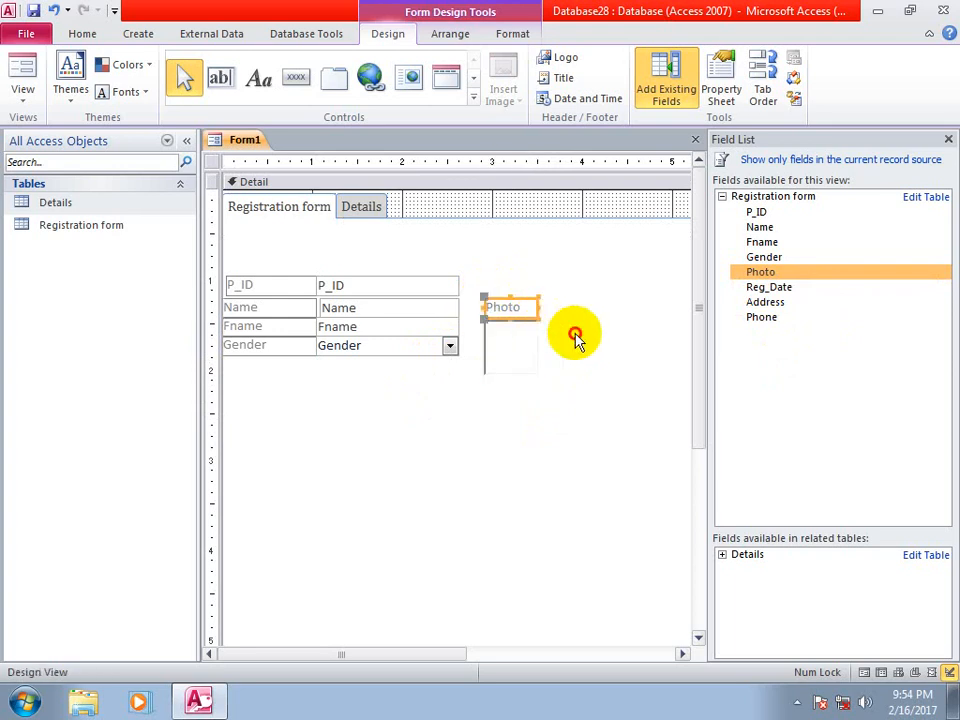
Add the Reg_Date field directly below Gender, with its label beside it and both widths matched to the rows above.
left_click_drag(769, 290, 372, 362)
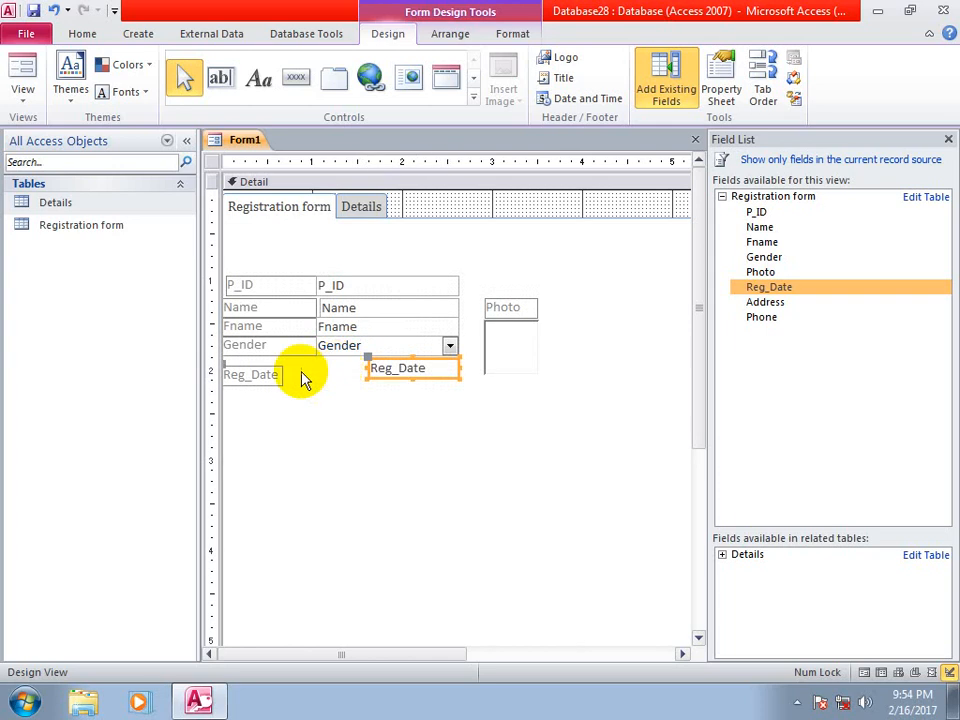
left_click_drag(228, 368, 318, 360)
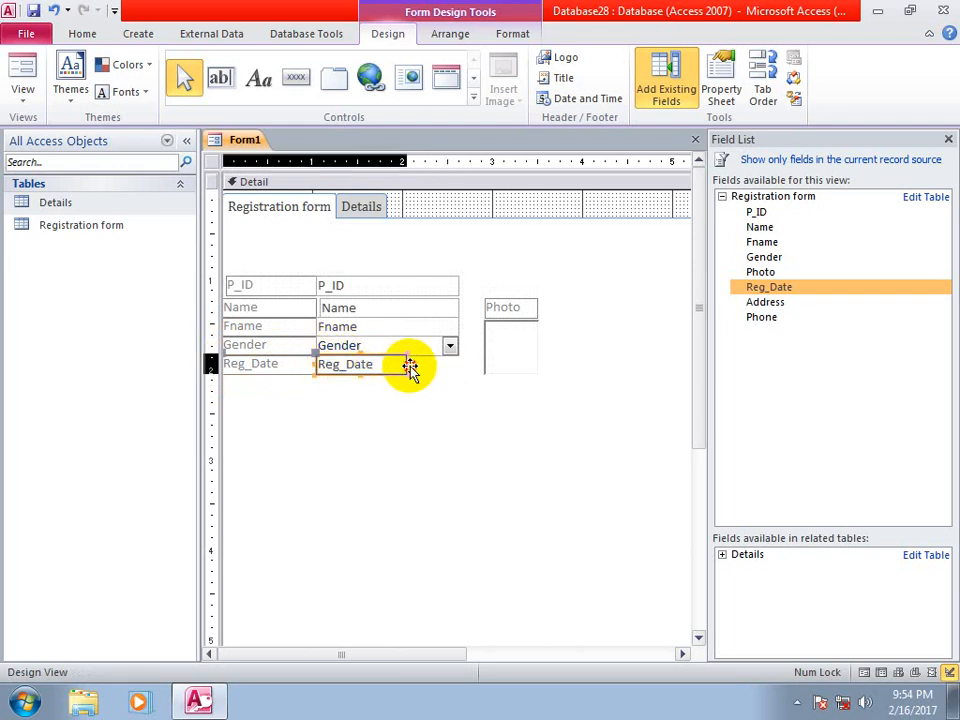
left_click_drag(407, 364, 457, 366)
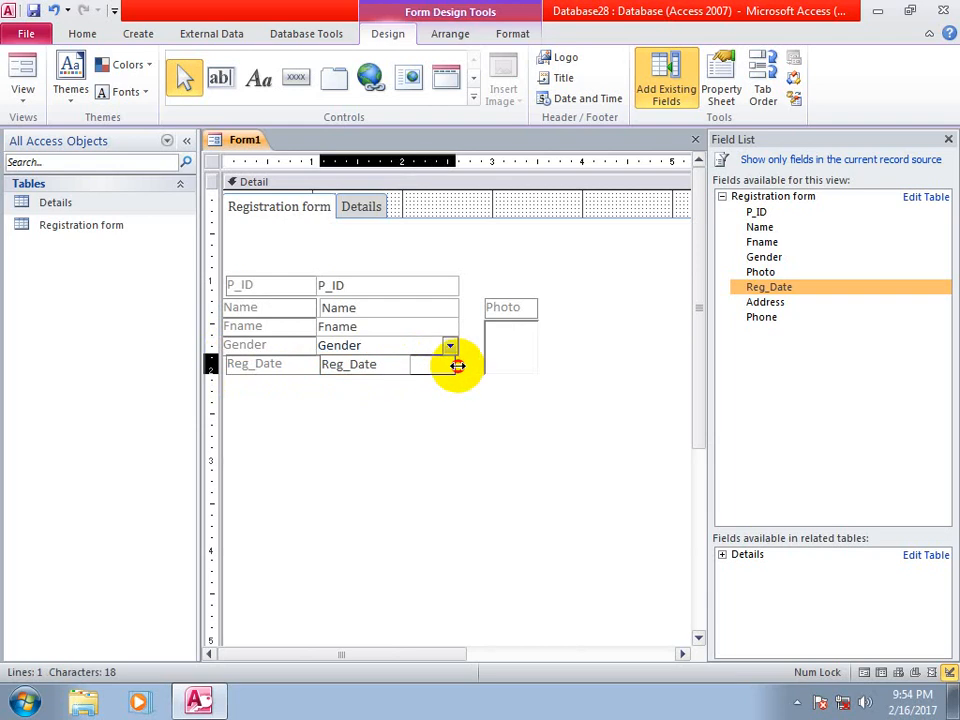
Add the Address field directly below Reg_Date and place its label beside it, extended to fill the label column.
left_click_drag(745, 302, 317, 370)
left_click(235, 396)
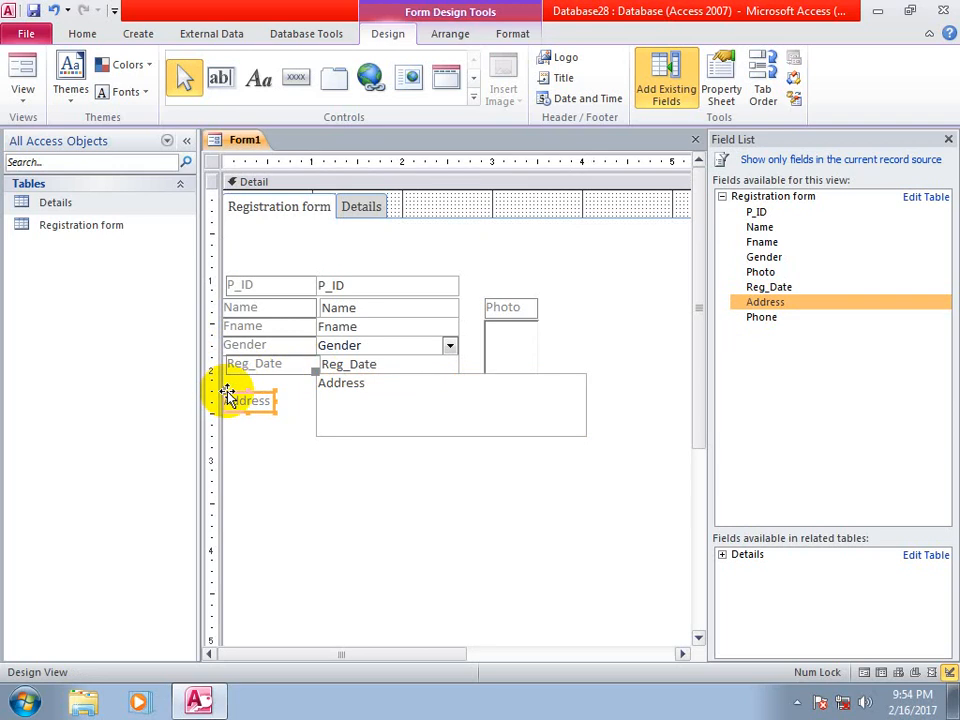
mouse_move(229, 391)
left_mouse_down()
mouse_move(246, 377)
mouse_move(239, 372)
mouse_move(227, 373)
mouse_move(316, 389)
left_mouse_up()
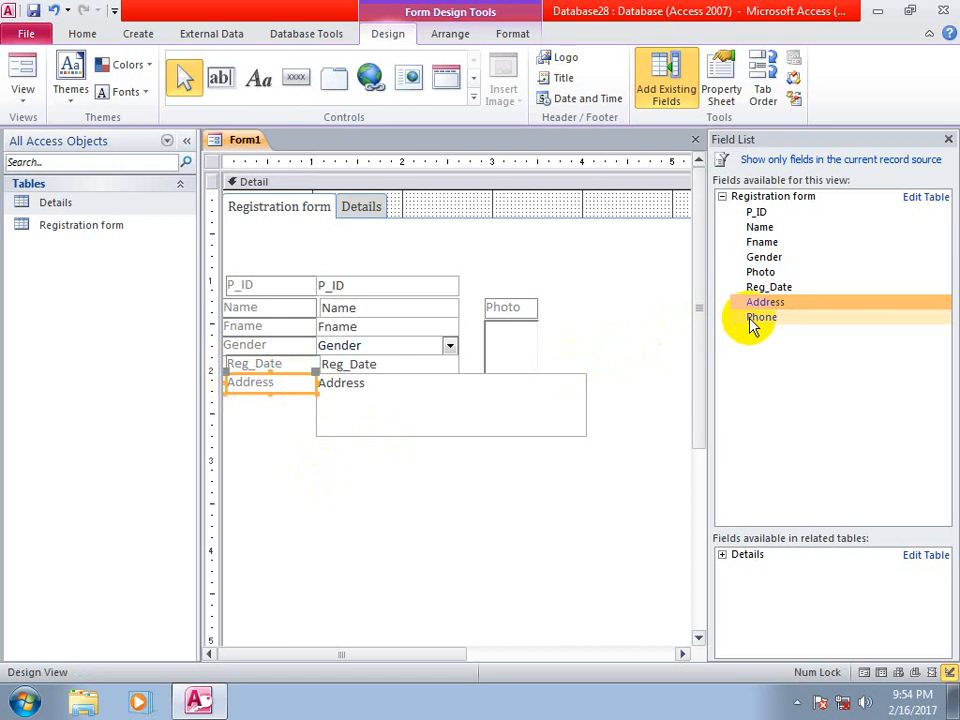
Add the Phone field below Address, with its label beside it and its box widened to match the Address box.
left_click_drag(733, 318, 331, 484)
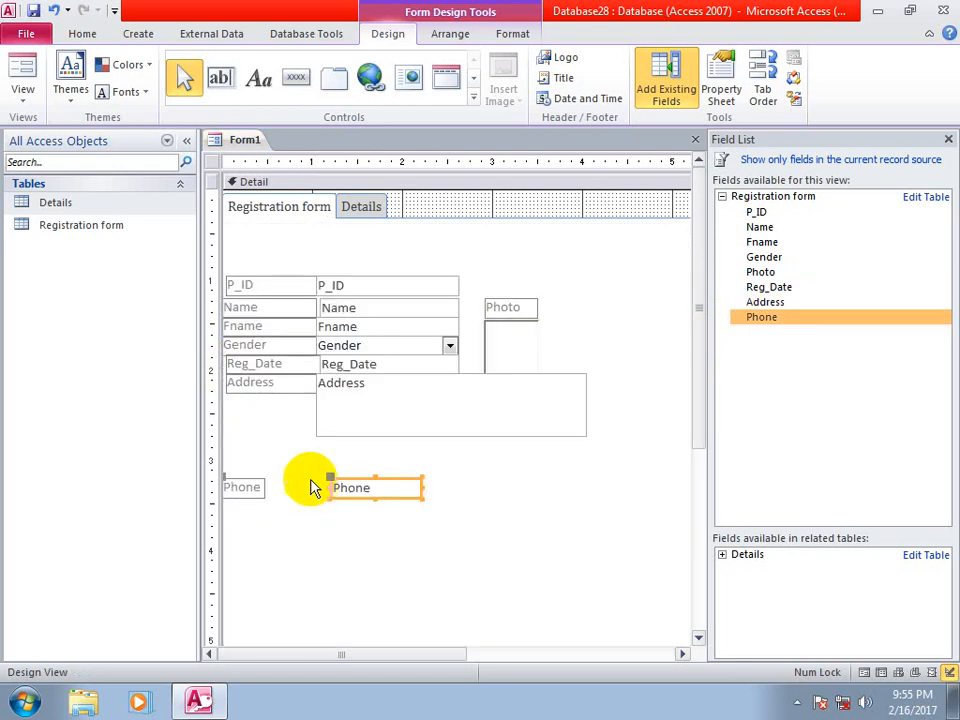
left_click(226, 479)
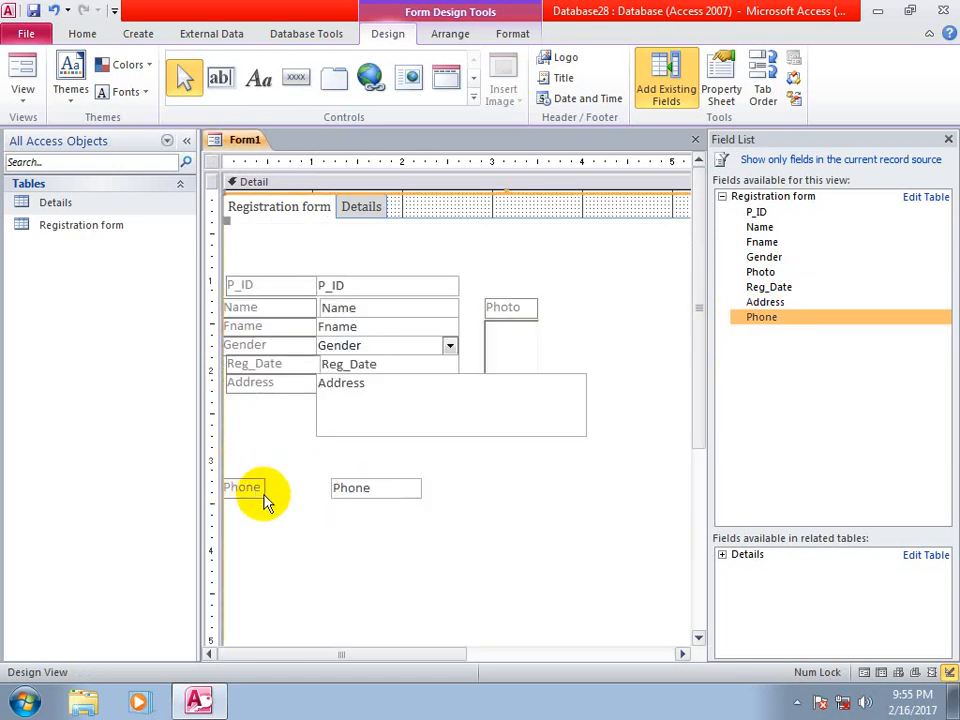
left_click_drag(226, 479, 319, 444)
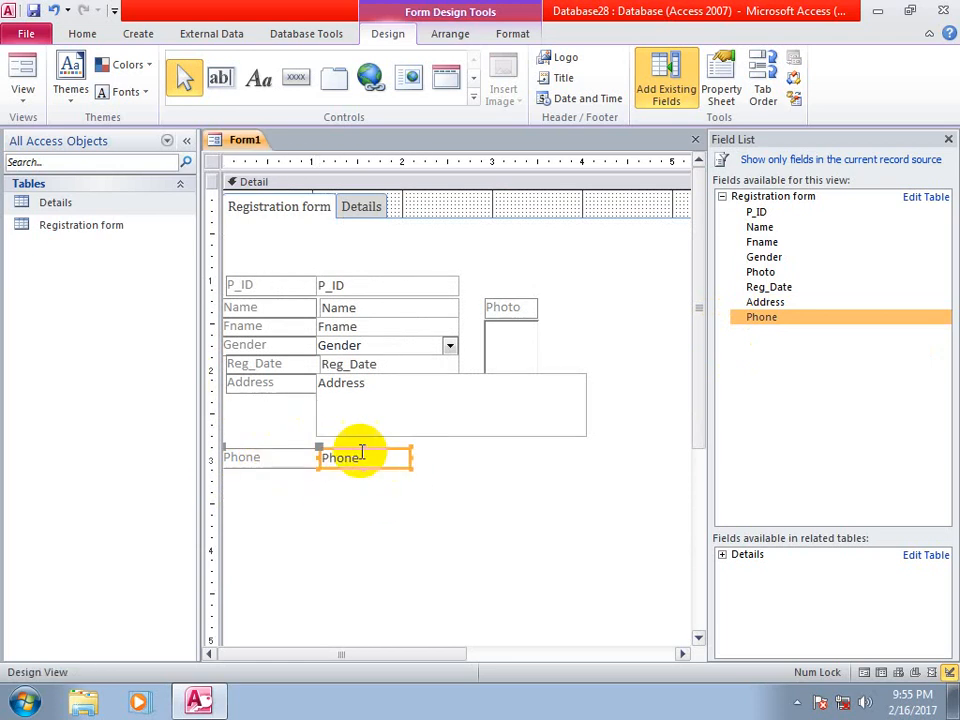
left_click_drag(410, 460, 587, 462)
left_click(310, 503)
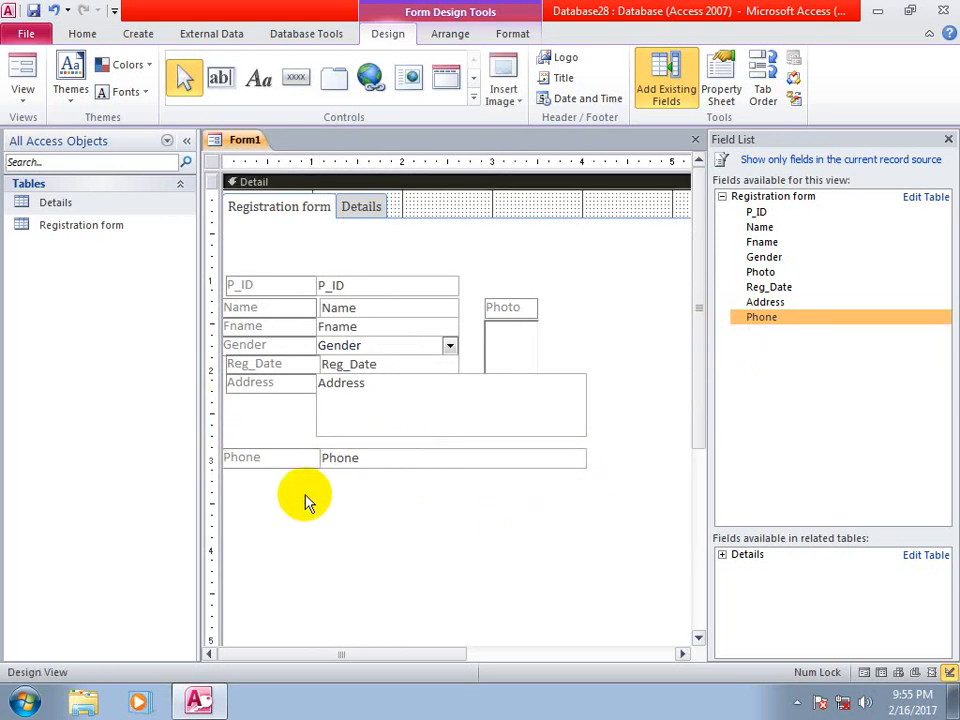
On the form's Details page, add the P_ID, Hall_No, Room_No and Ward_No fields from the related Details table.
left_click(376, 220)
left_click(363, 208)
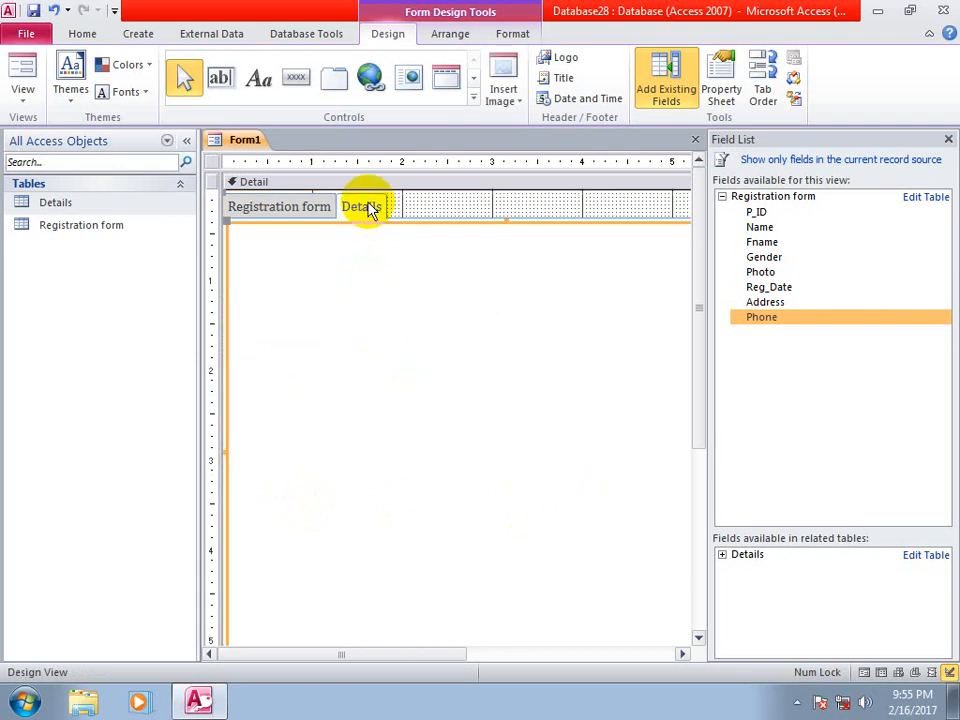
left_click(722, 555)
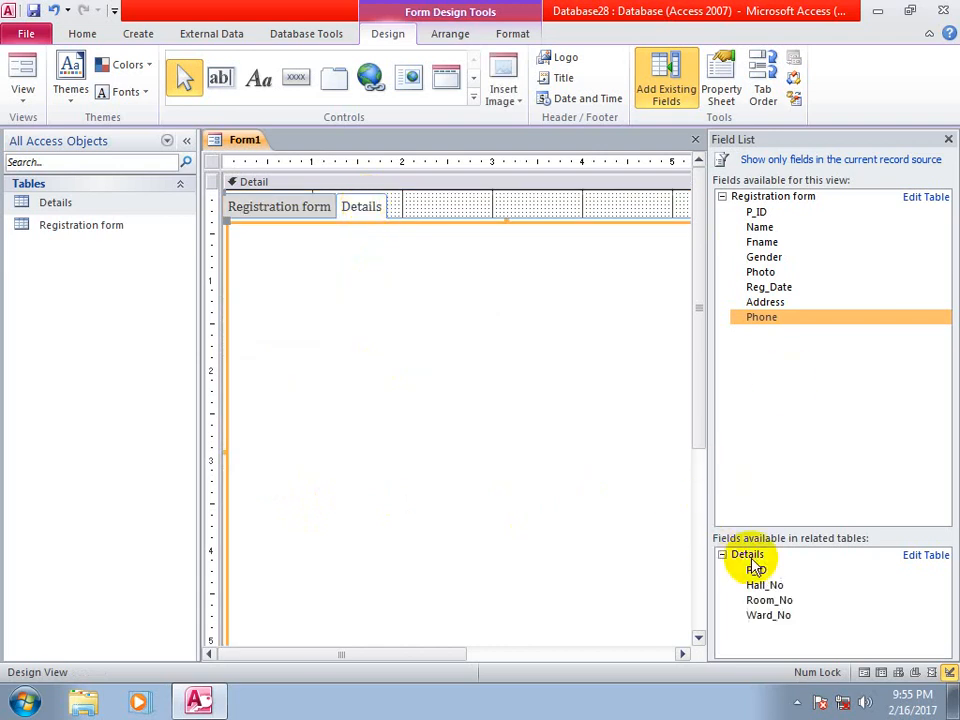
left_click_drag(752, 567, 349, 302)
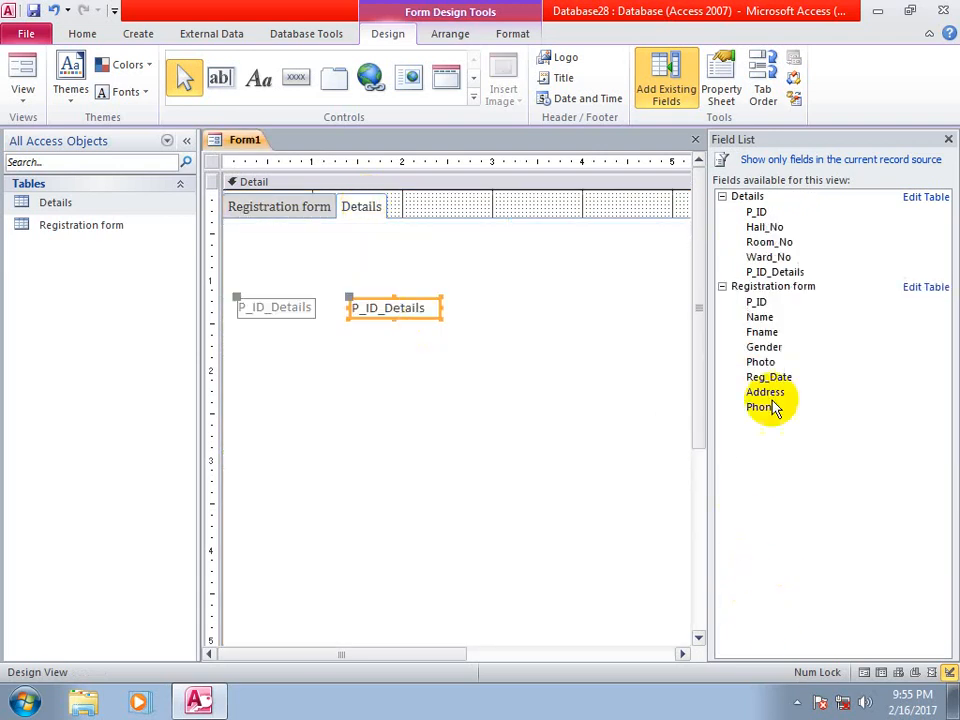
left_click_drag(789, 229, 419, 443)
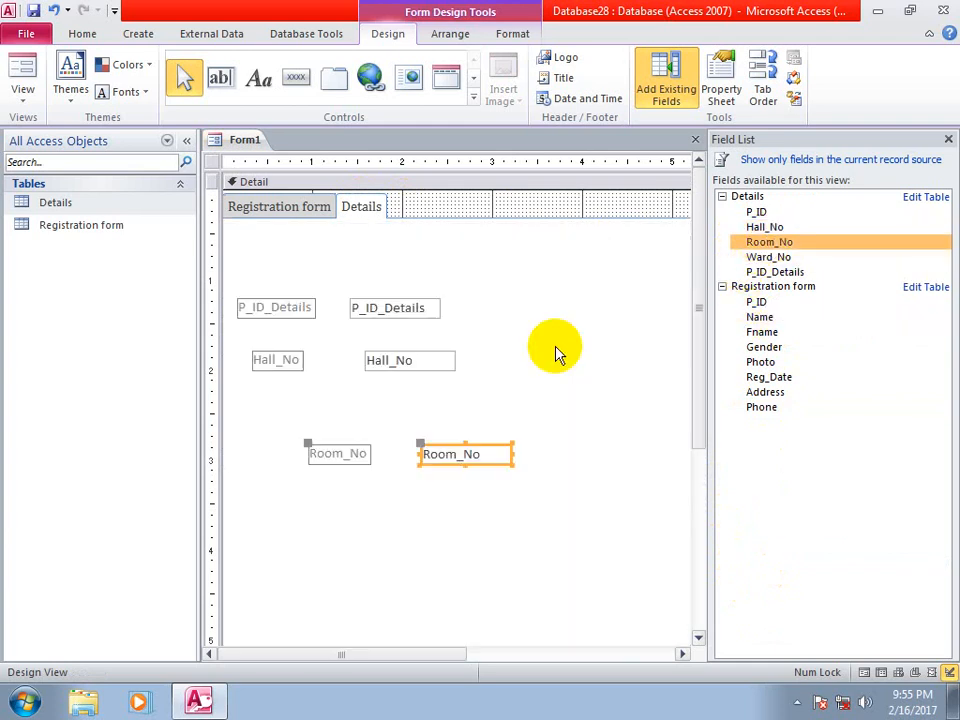
left_click_drag(766, 257, 490, 512)
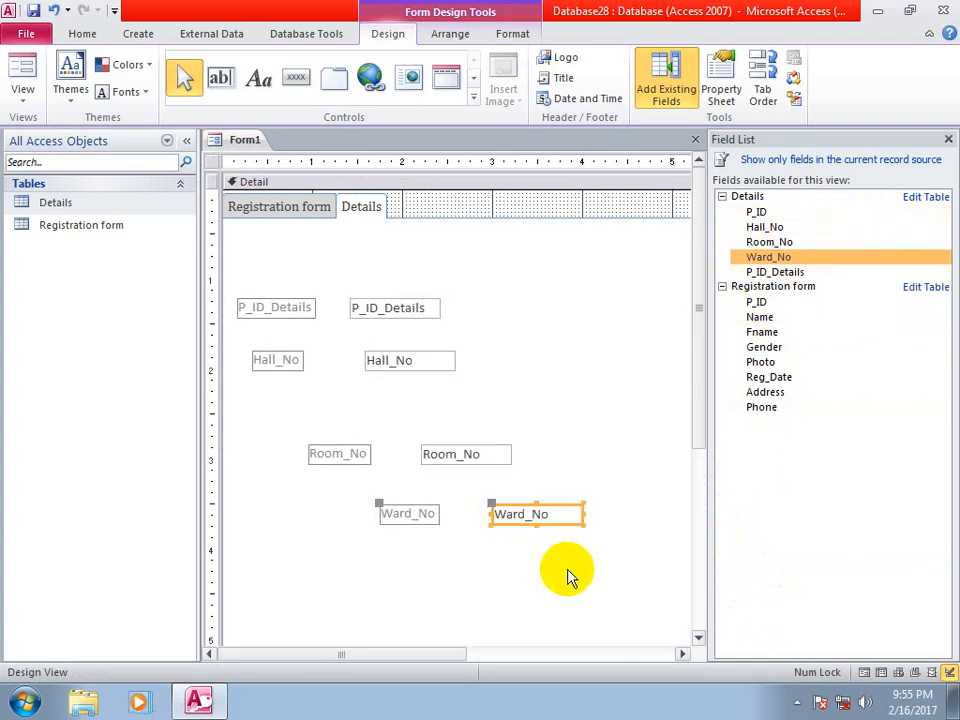
Join the P_ID_Details label to its box and align the Hall_No label and box directly beneath that row.
left_click(236, 303)
left_click_drag(236, 303, 257, 306)
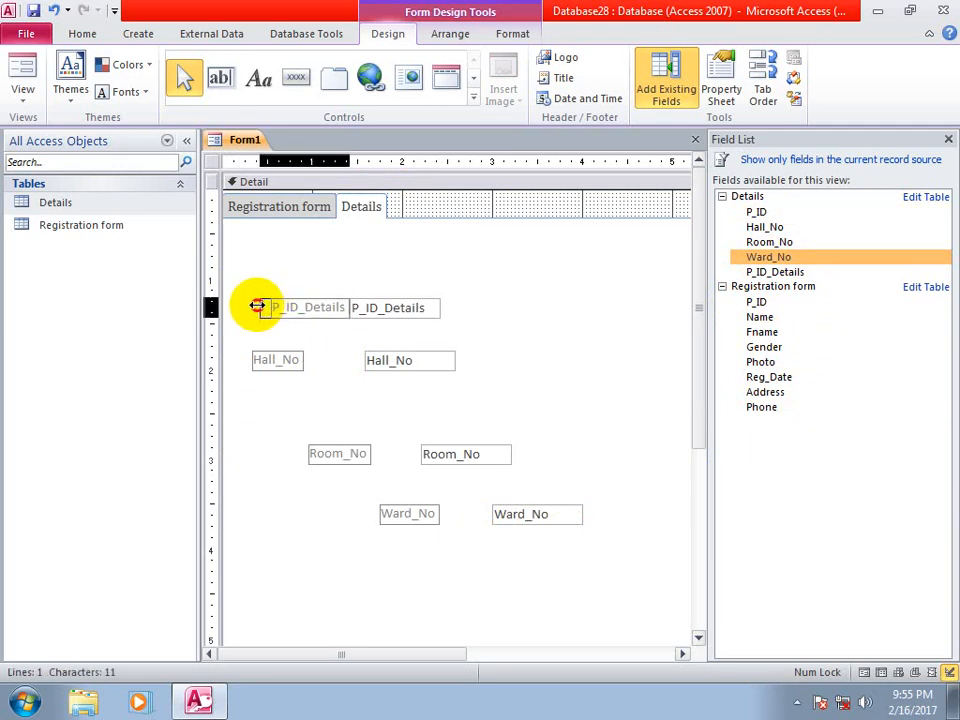
left_click_drag(278, 366, 348, 319)
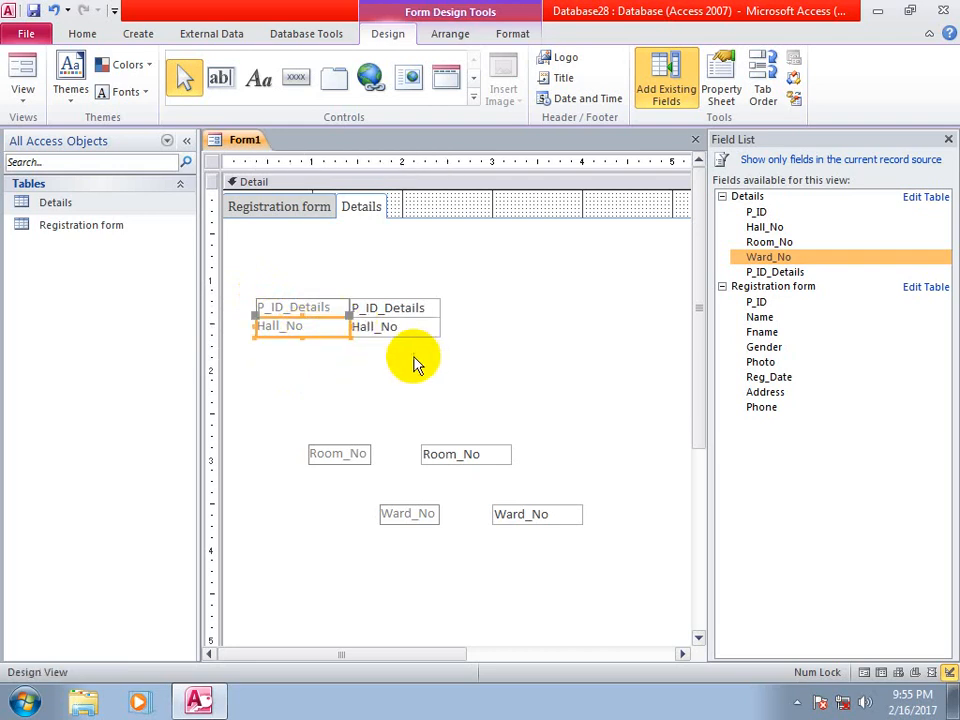
Move the Room_No label and box directly below the Hall_No row, widening the label to fill the label column.
left_click(430, 454)
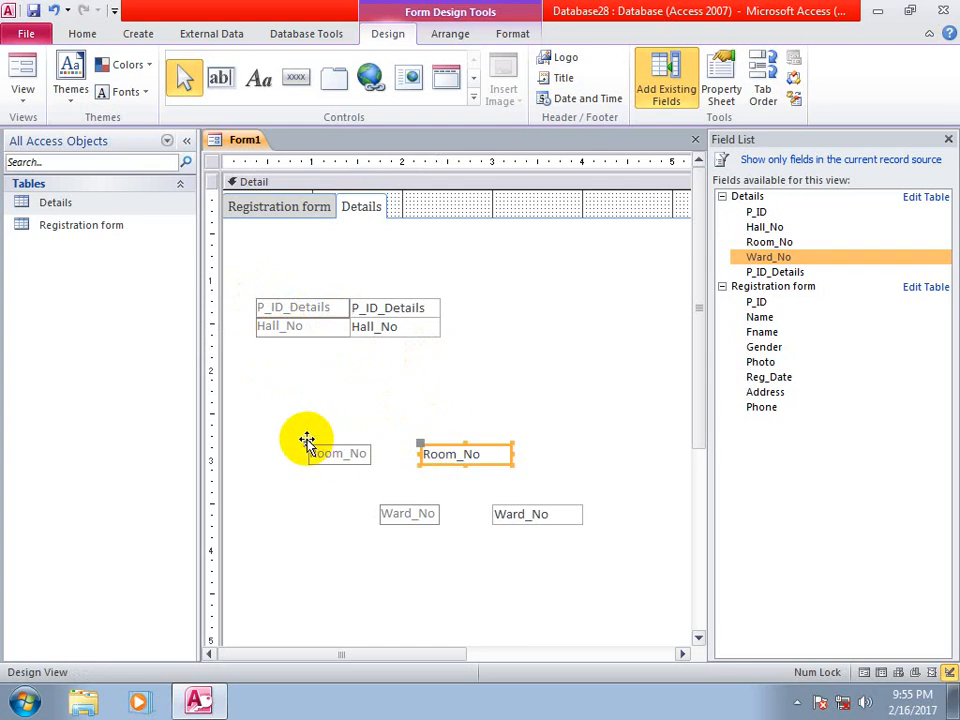
left_click_drag(302, 421, 257, 337)
left_click(318, 344)
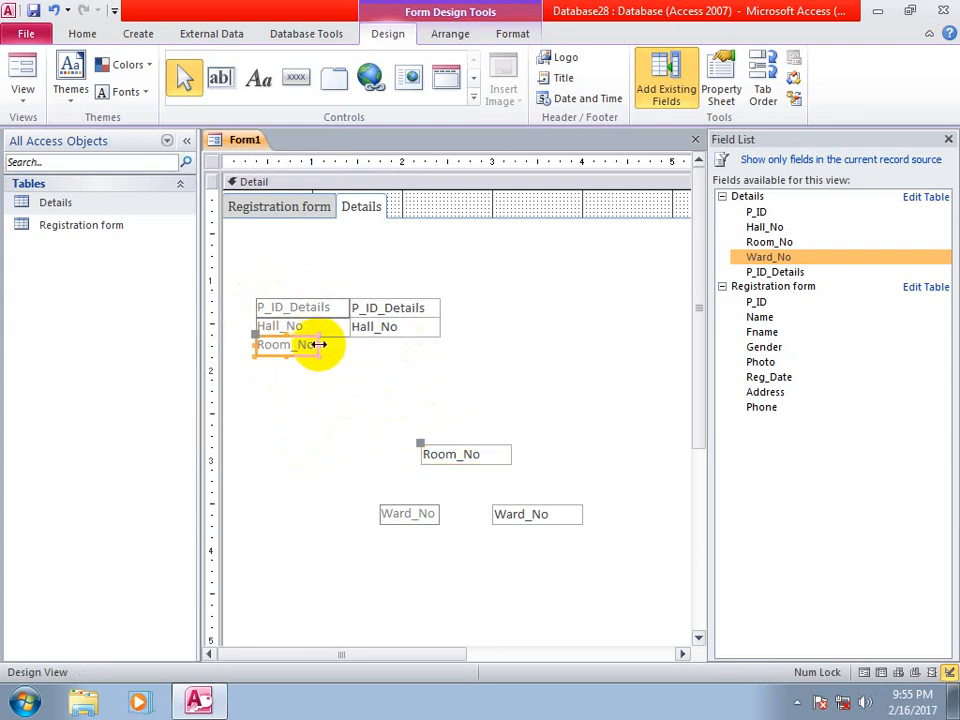
left_click_drag(317, 344, 352, 345)
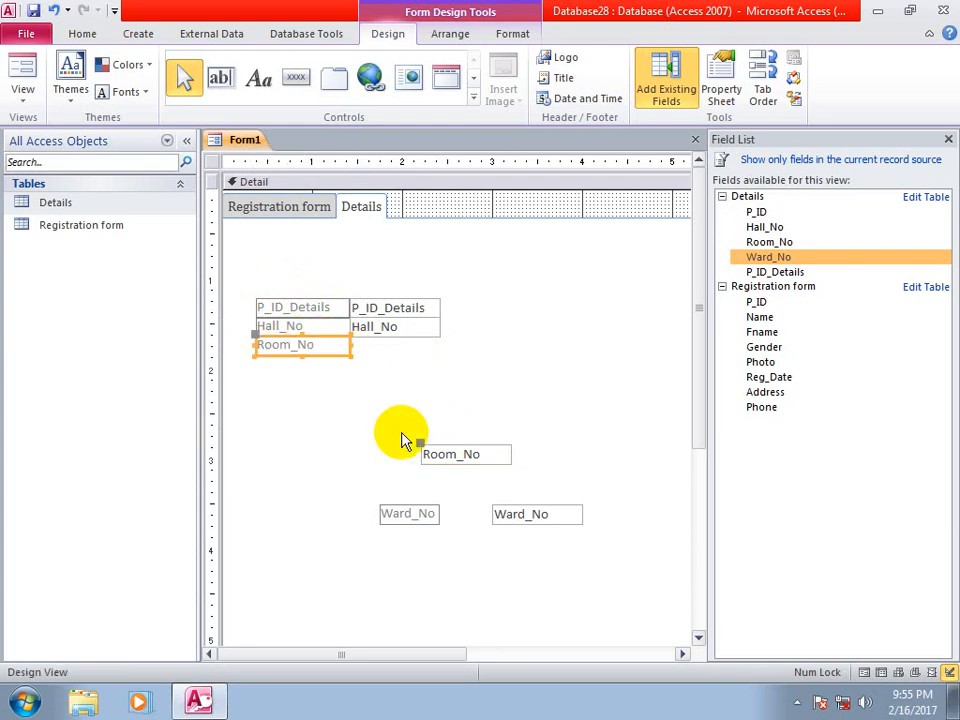
left_click_drag(420, 444, 345, 336)
Move the Ward_No label and box directly below the Room_No row, widening the label to fill the label column.
left_click(400, 515)
left_click_drag(376, 502, 254, 356)
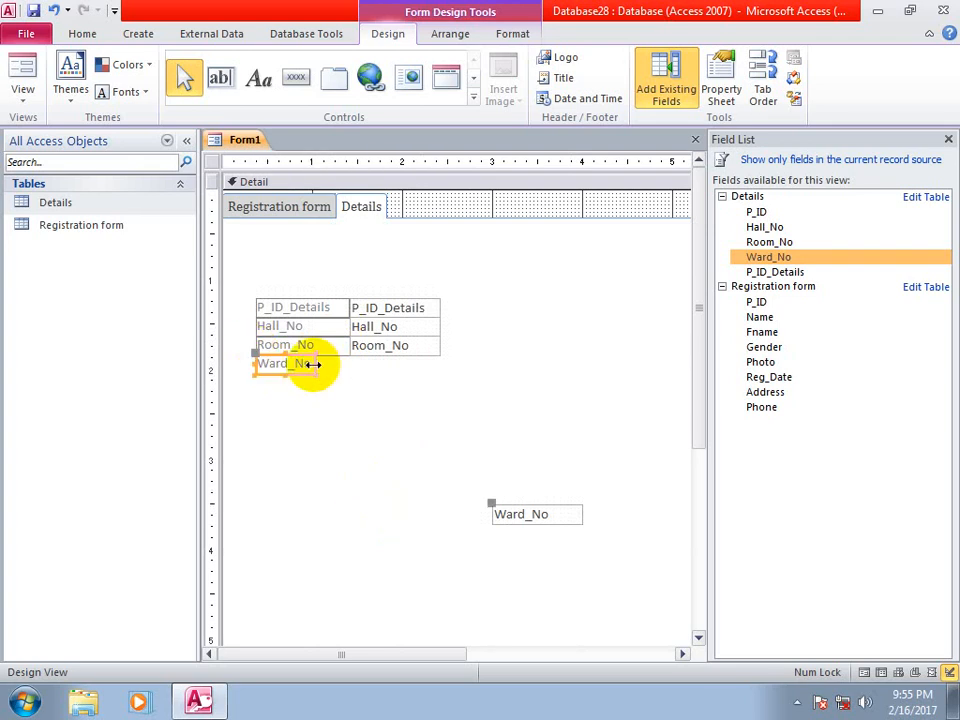
left_click_drag(314, 364, 349, 364)
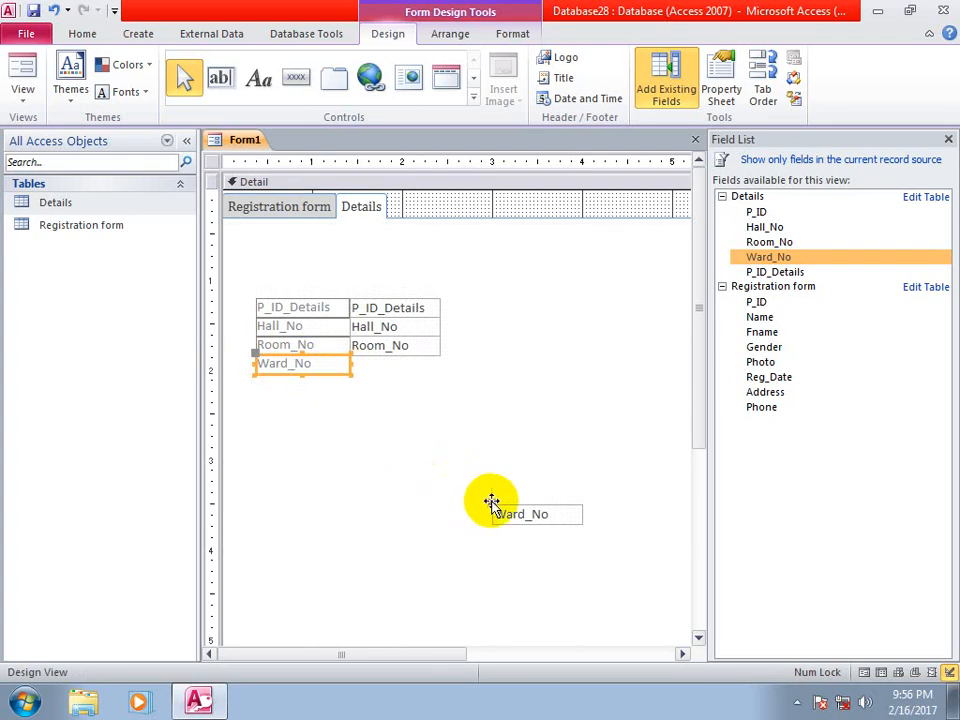
left_click_drag(493, 508, 352, 358)
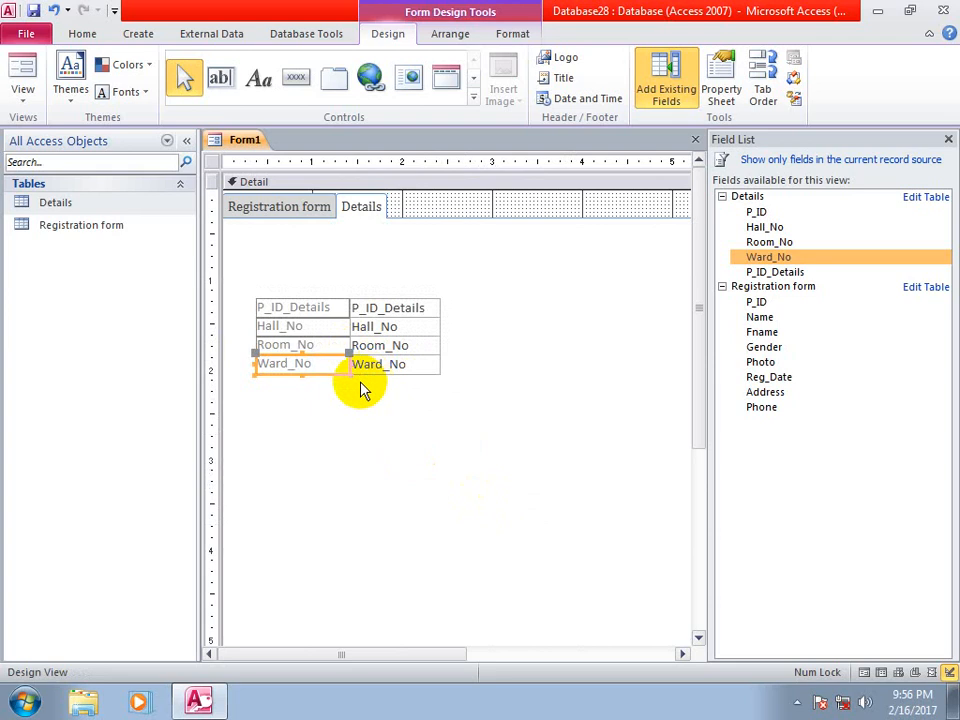
left_click(362, 422)
Preview the form in Form View and check the field layout on both the Registration form and Details pages.
left_click(24, 66)
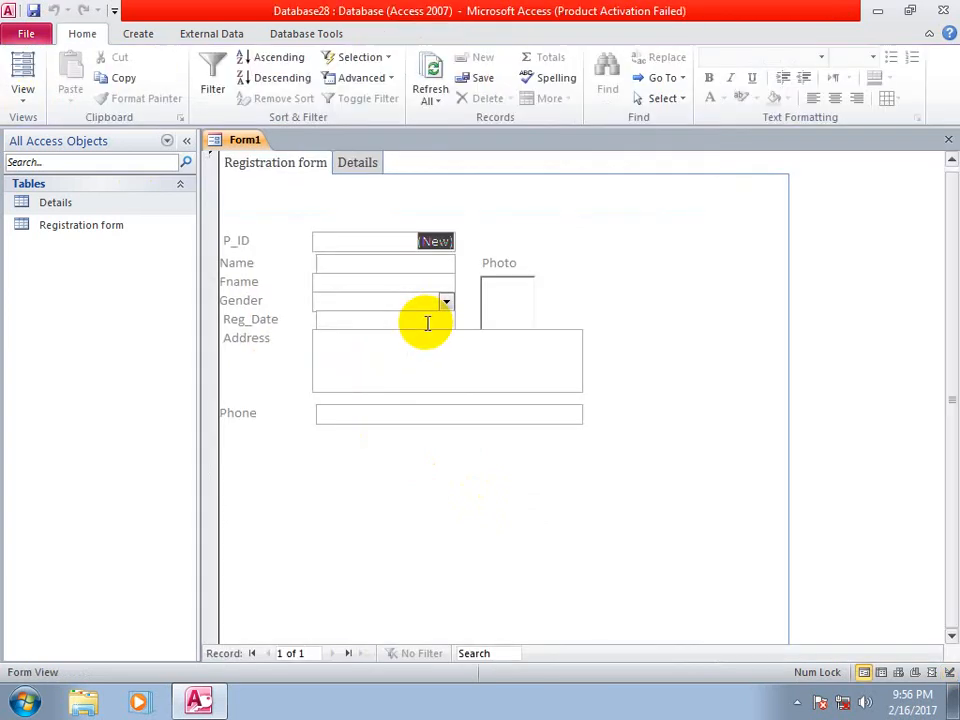
left_click(345, 164)
left_click(290, 163)
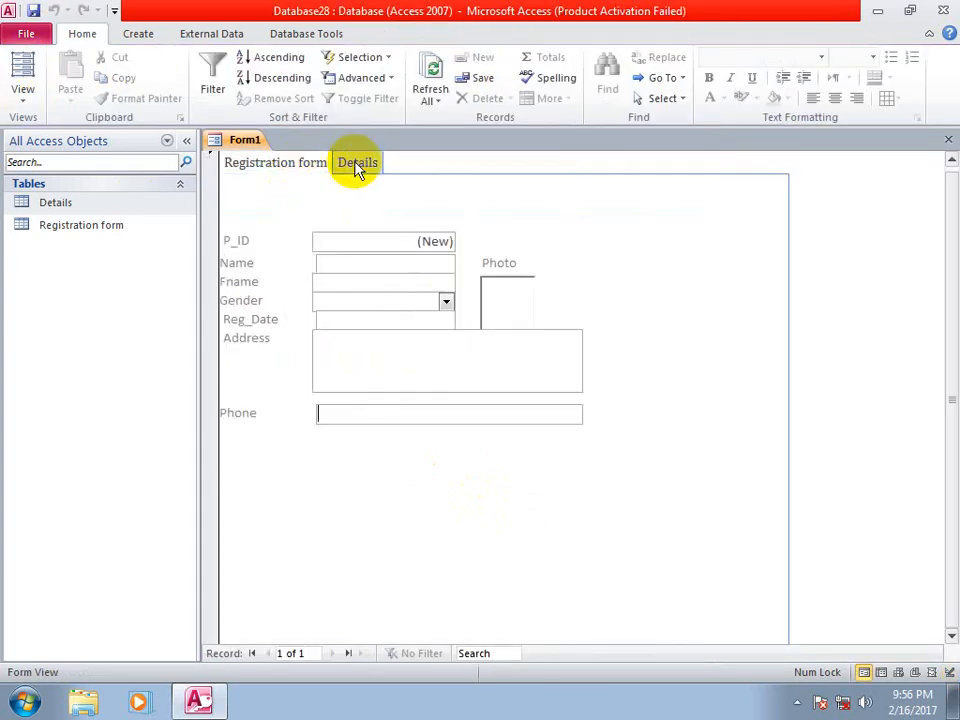
left_click(356, 164)
left_click(291, 165)
left_click(141, 34)
left_click(228, 34)
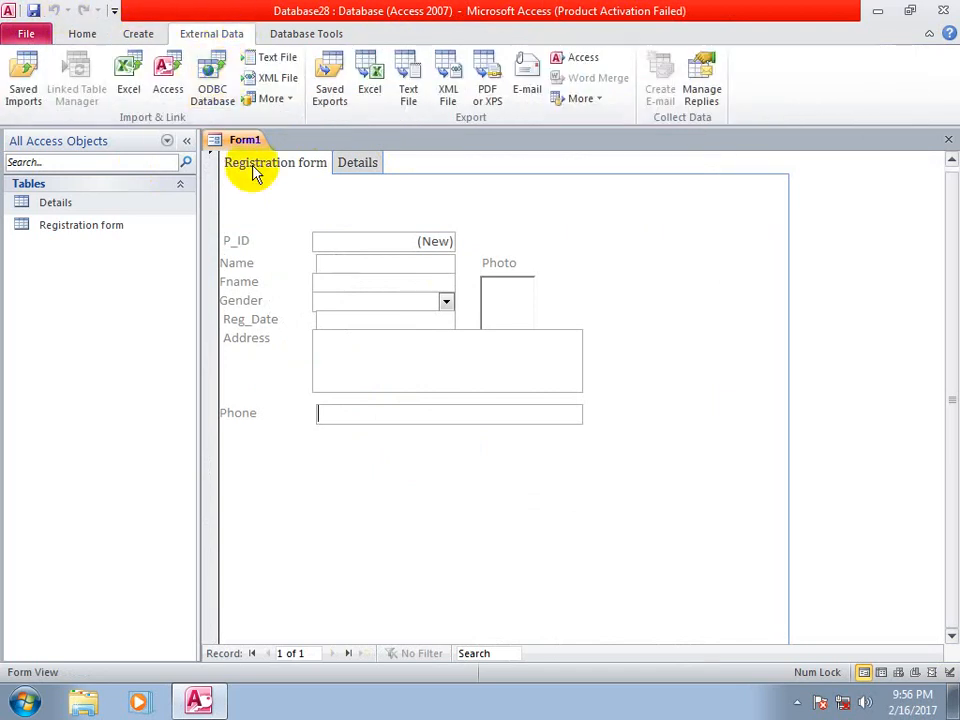
left_click(345, 165)
left_click(290, 165)
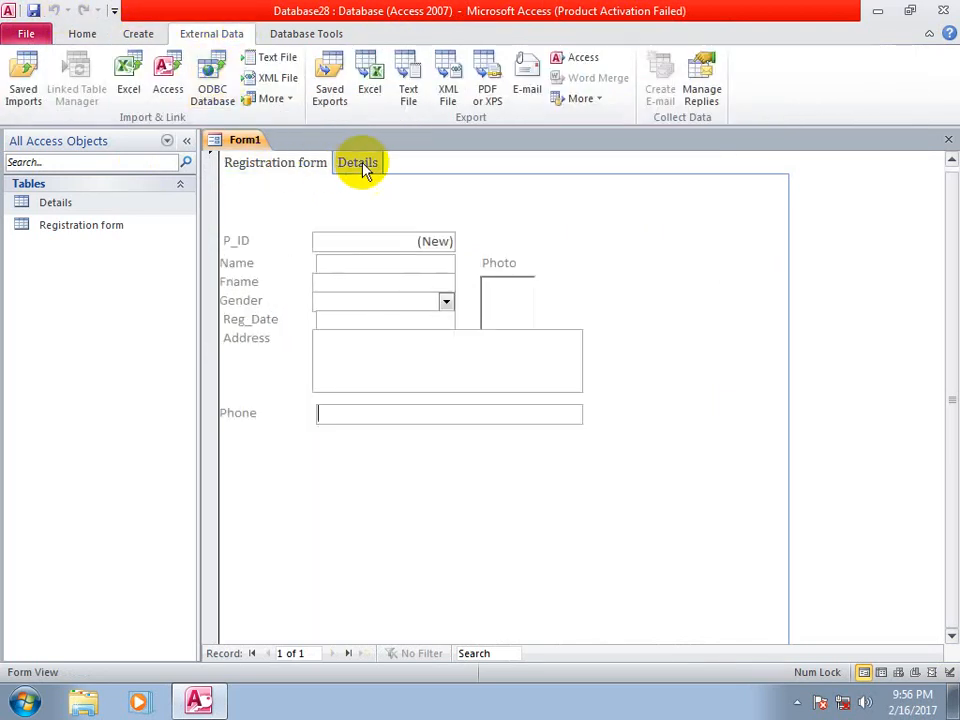
left_click(360, 165)
left_click(352, 165)
left_click(287, 165)
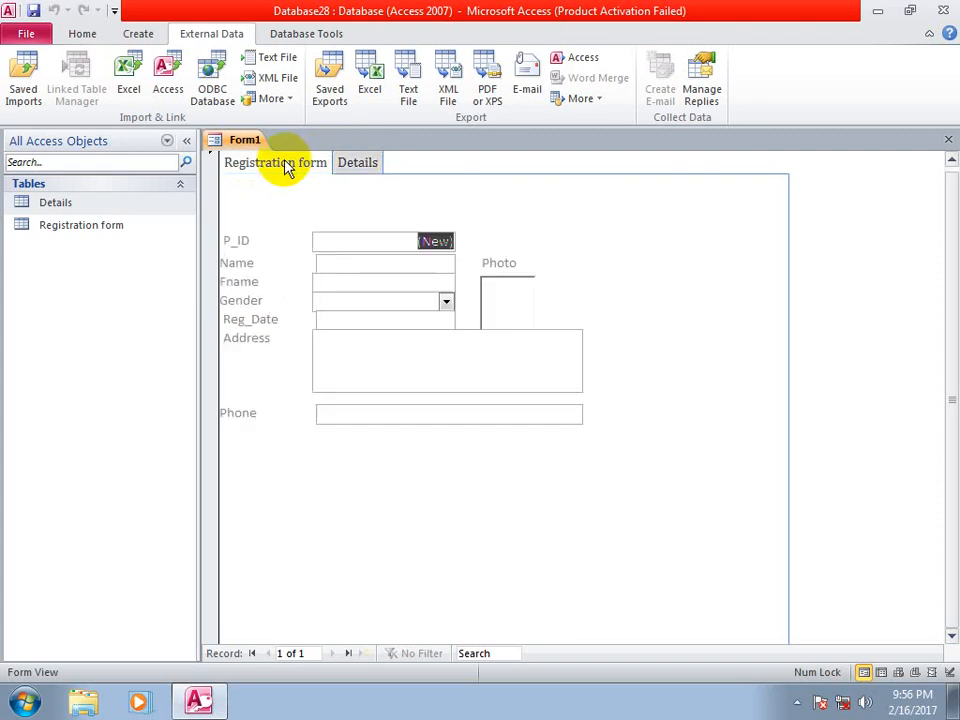
left_click(381, 262)
left_click(352, 165)
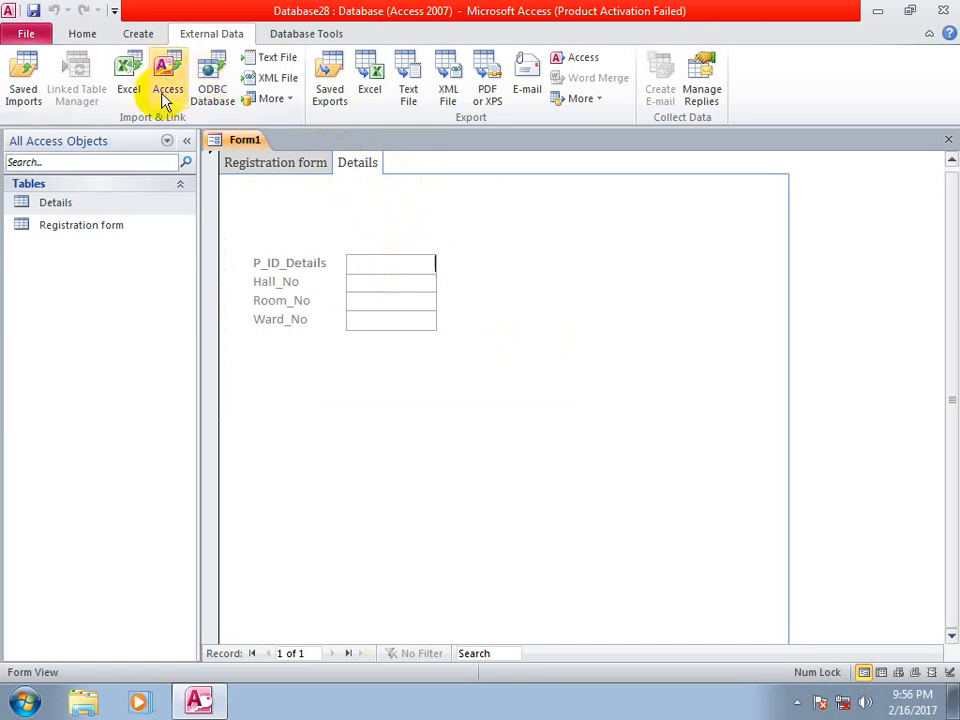
left_click(134, 37)
left_click(328, 38)
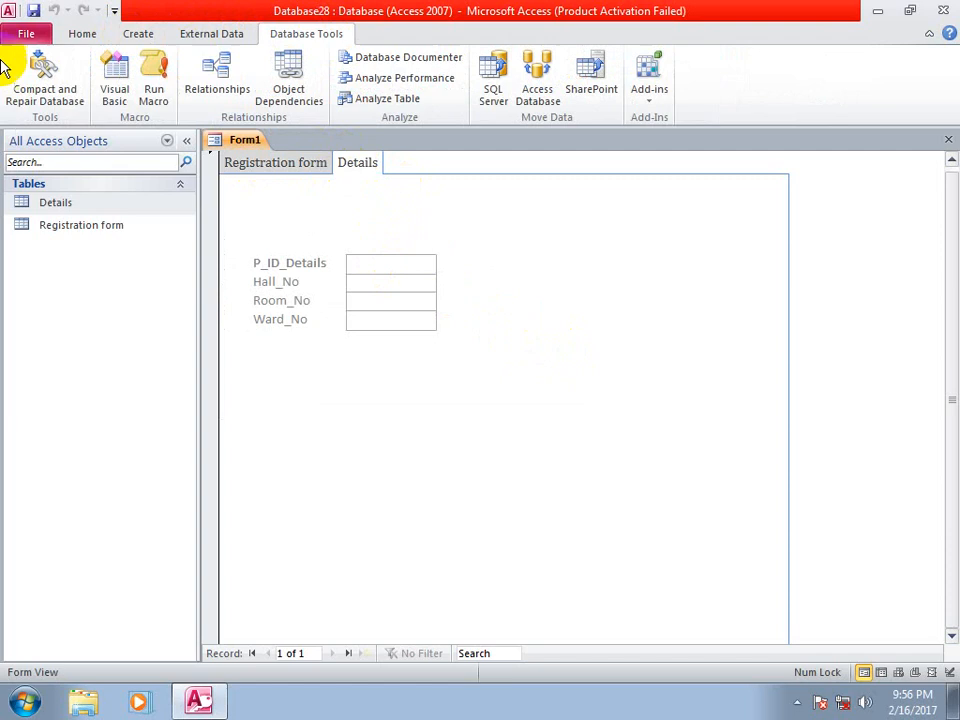
left_click(228, 35)
left_click(145, 40)
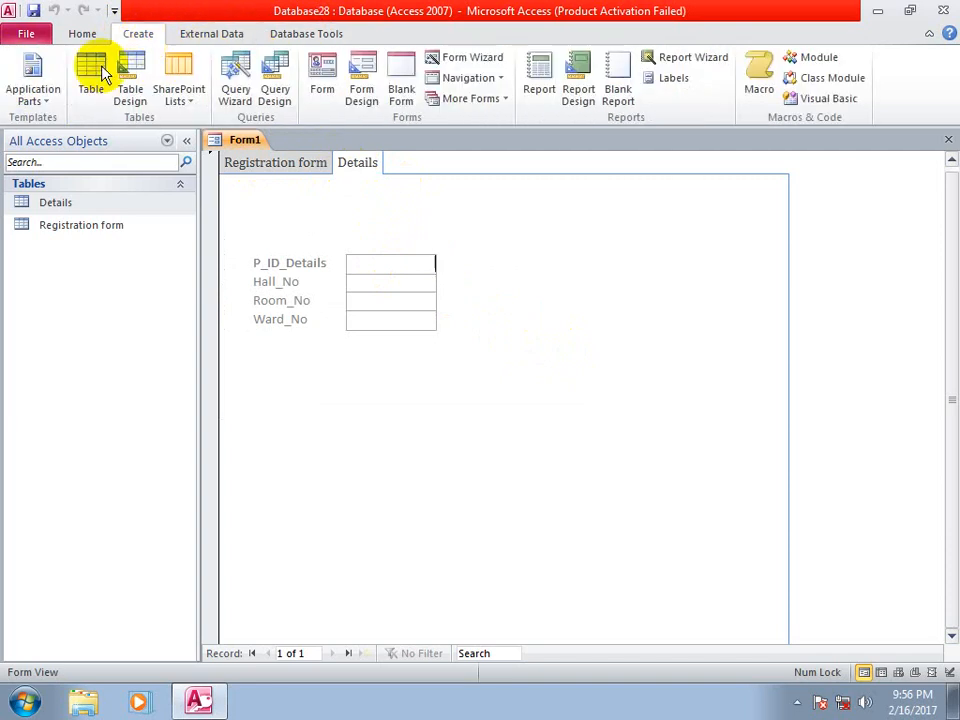
left_click(306, 36)
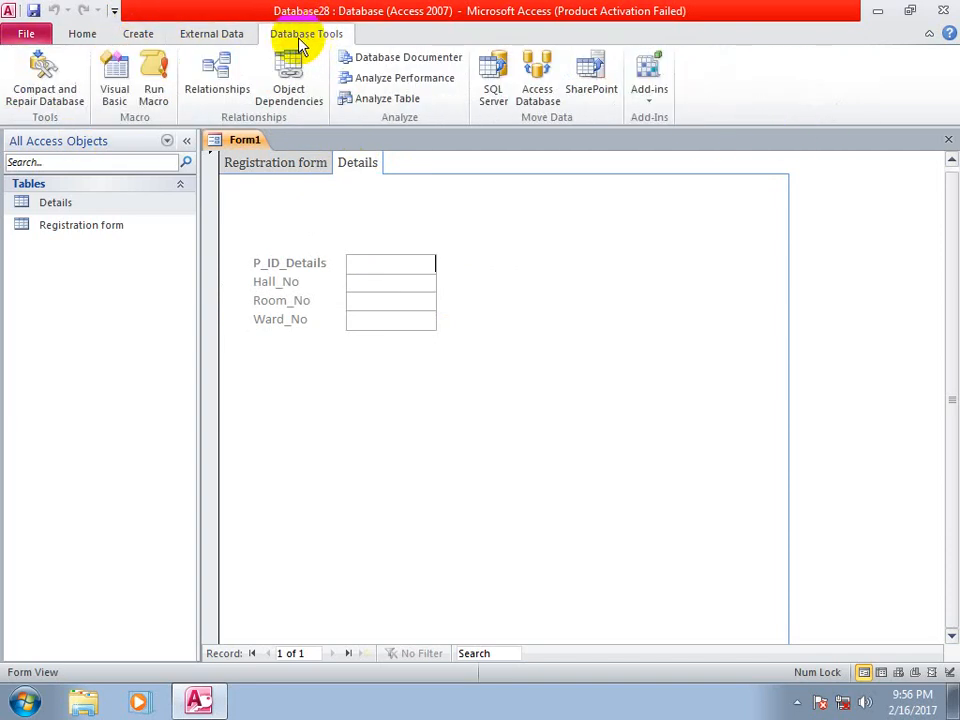
left_click(229, 36)
left_click(148, 36)
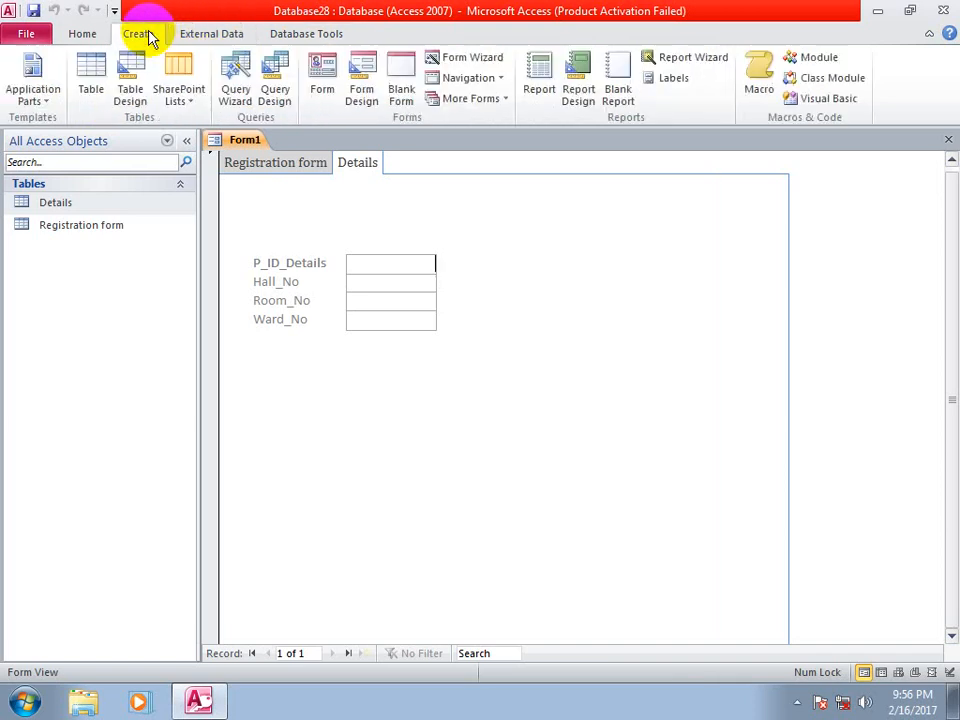
Return the form to Design View.
left_click(86, 36)
left_click(22, 92)
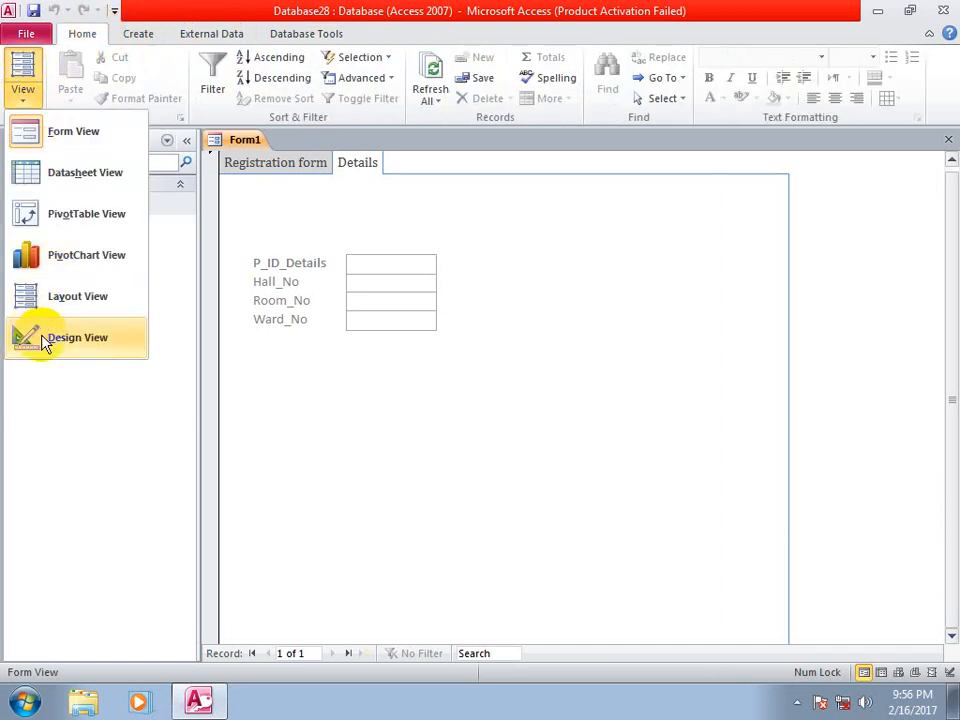
left_click(39, 339)
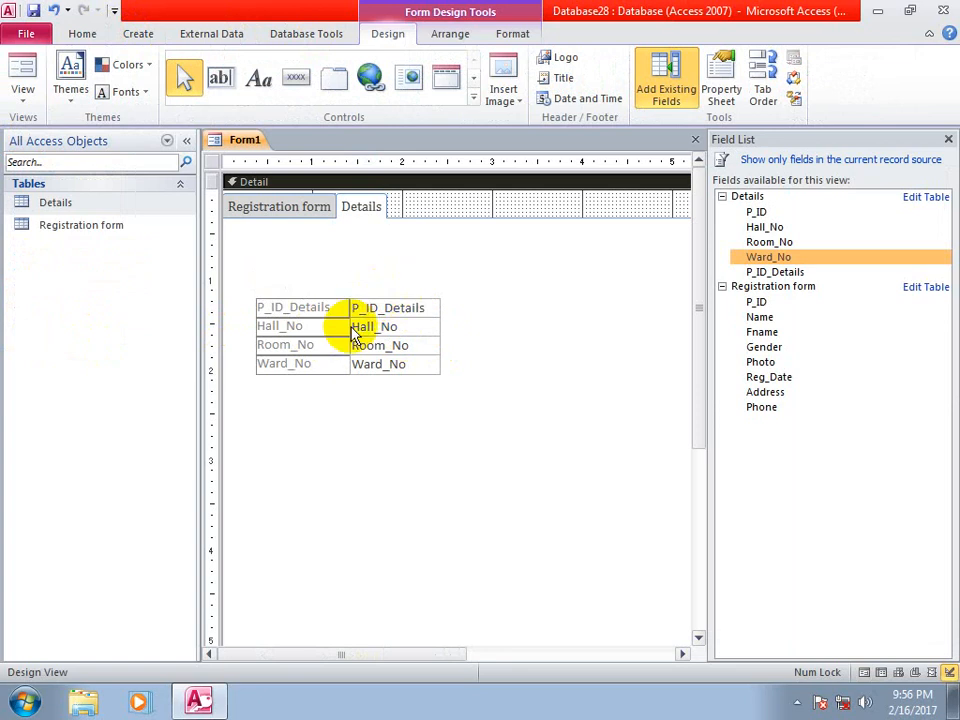
left_click(97, 232)
right_click(97, 232)
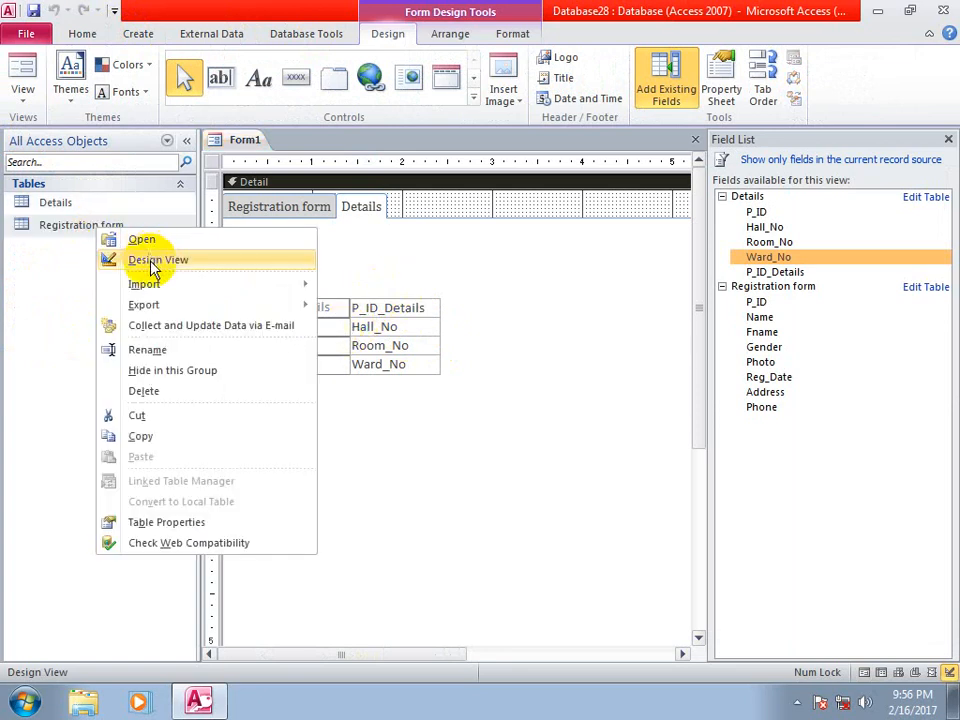
left_click(152, 258)
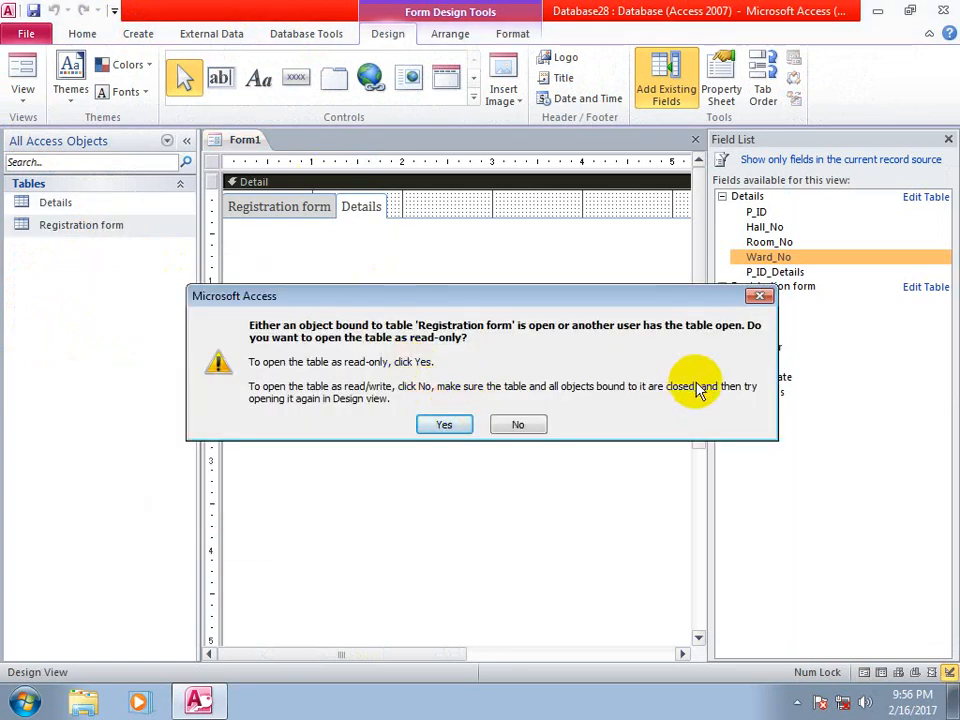
left_click(766, 296)
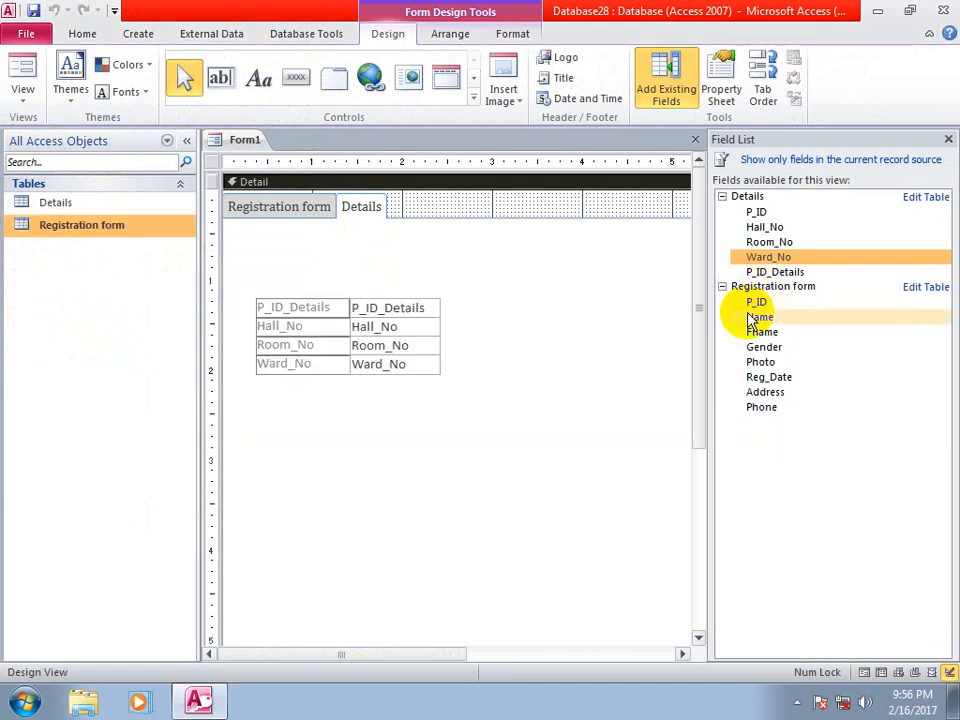
left_click(229, 35)
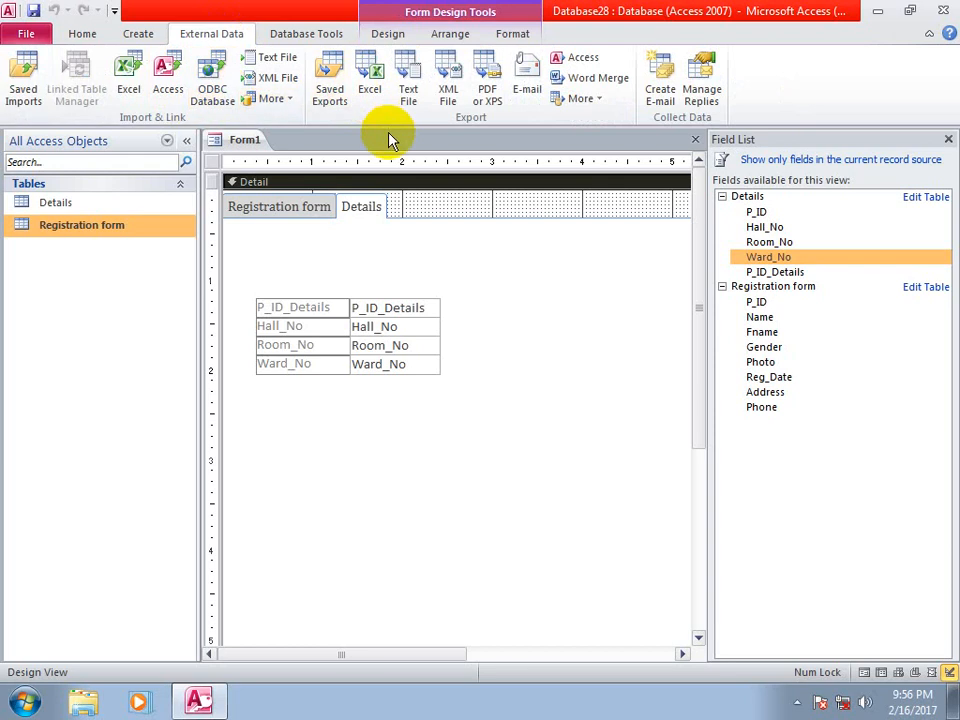
left_click(300, 33)
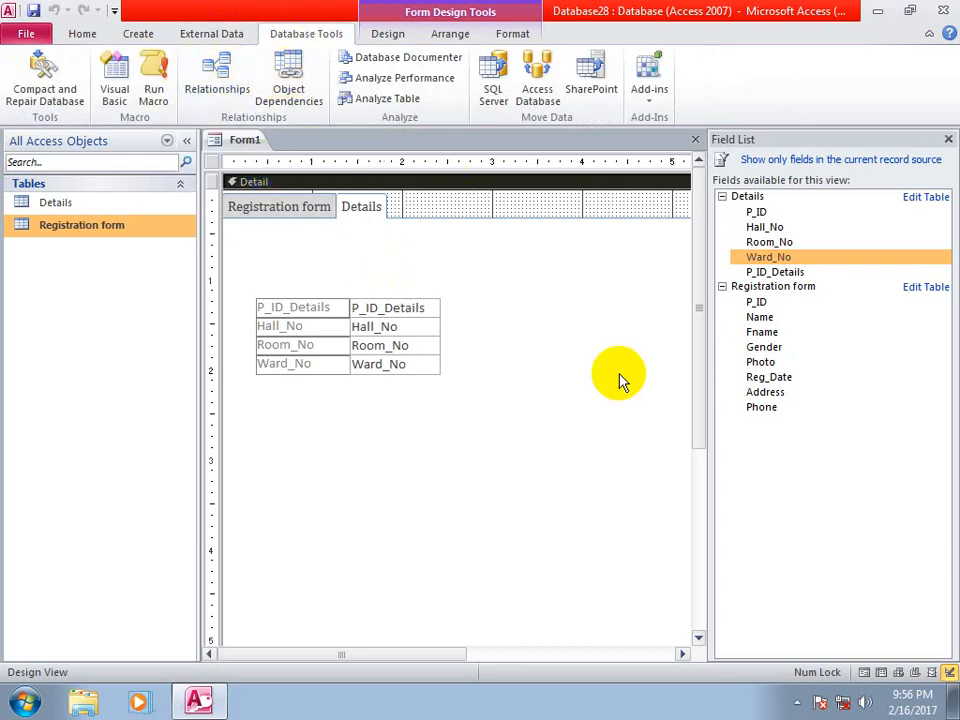
Close Form1 without saving its changes and create a new blank form in Design View.
left_click(695, 139)
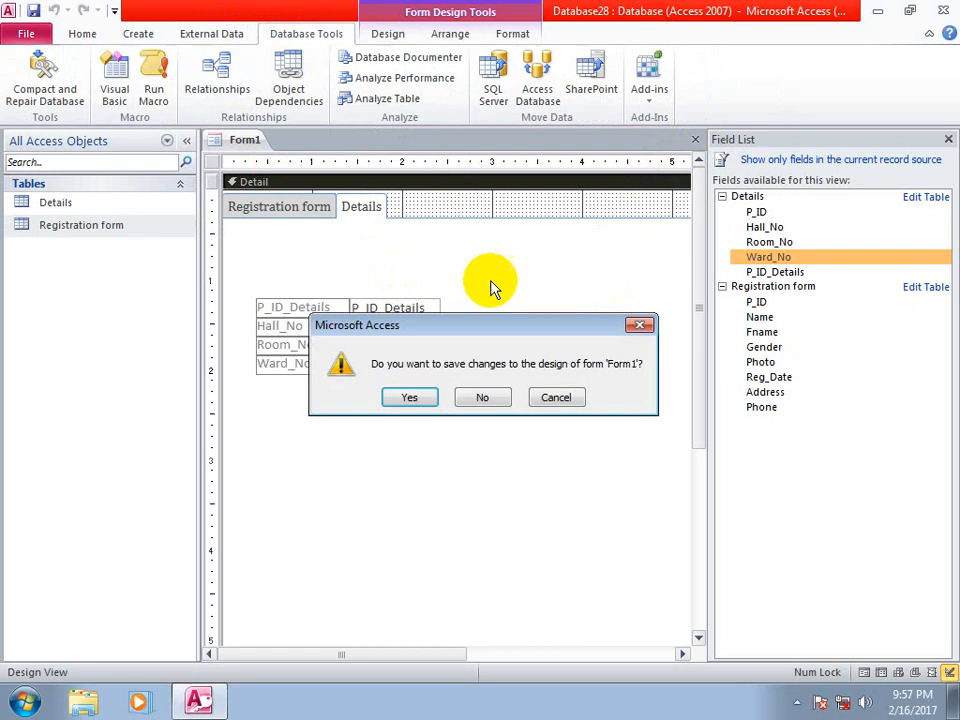
left_click(480, 396)
left_click(138, 33)
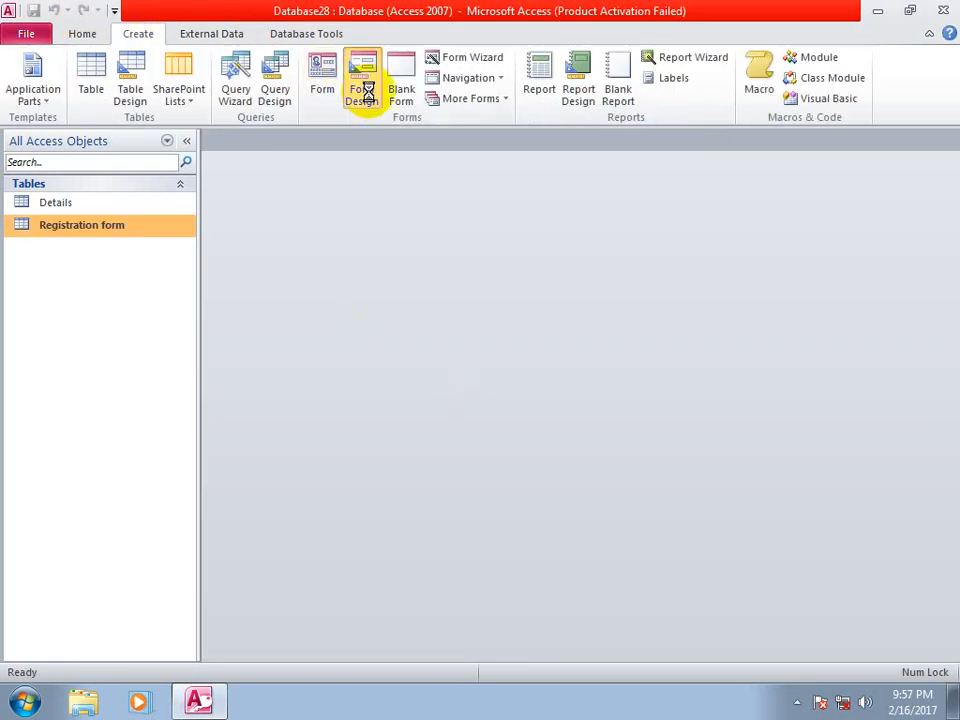
left_click(362, 86)
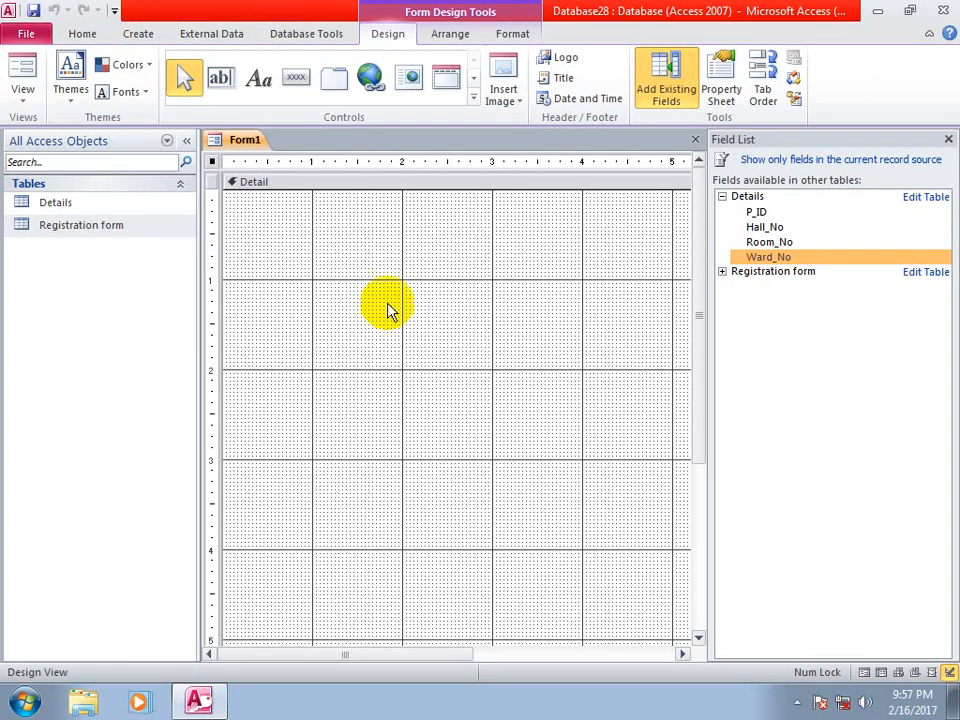
Insert a hyperlink to 2010.docx from My Documents and move it to about 2.7 inches across and 1.5 inches down the Detail section.
left_click(370, 79)
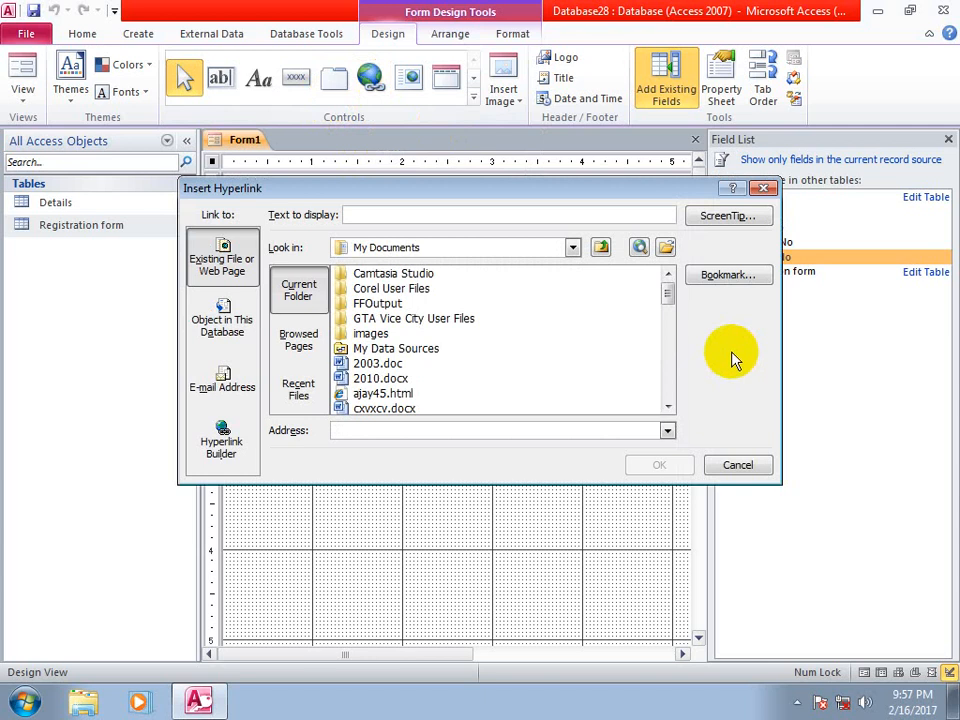
left_click(368, 378)
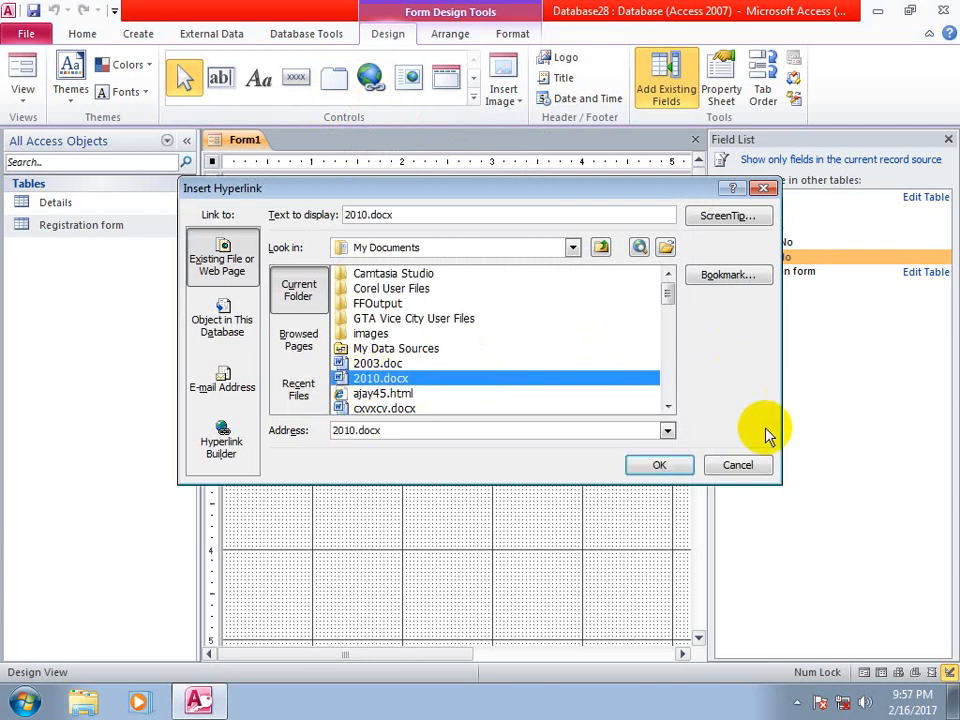
left_click(659, 465)
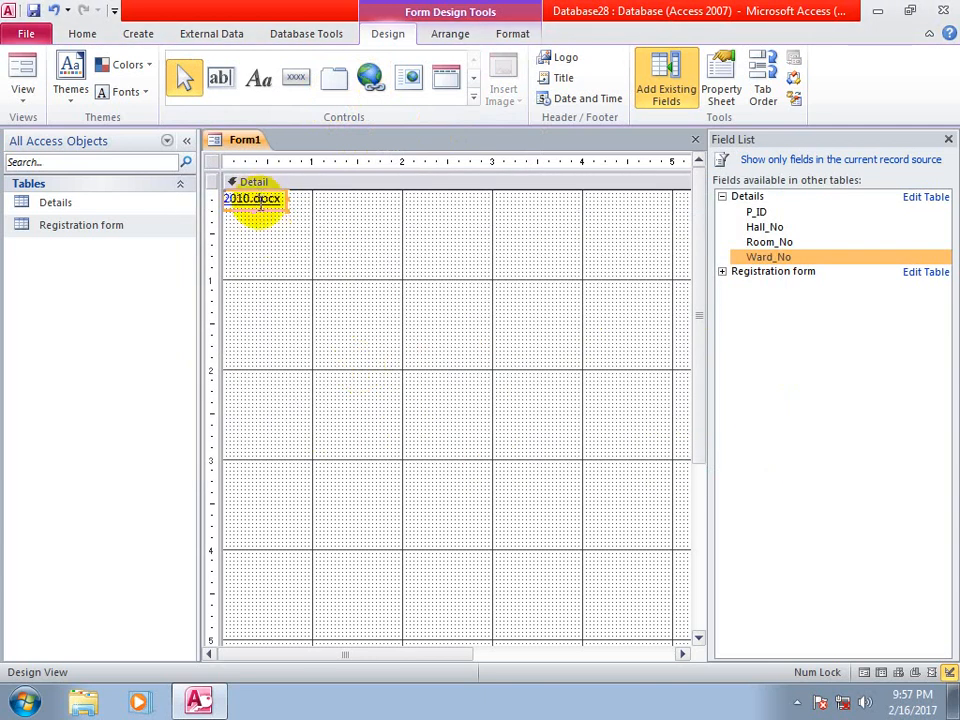
left_click_drag(268, 213, 509, 341)
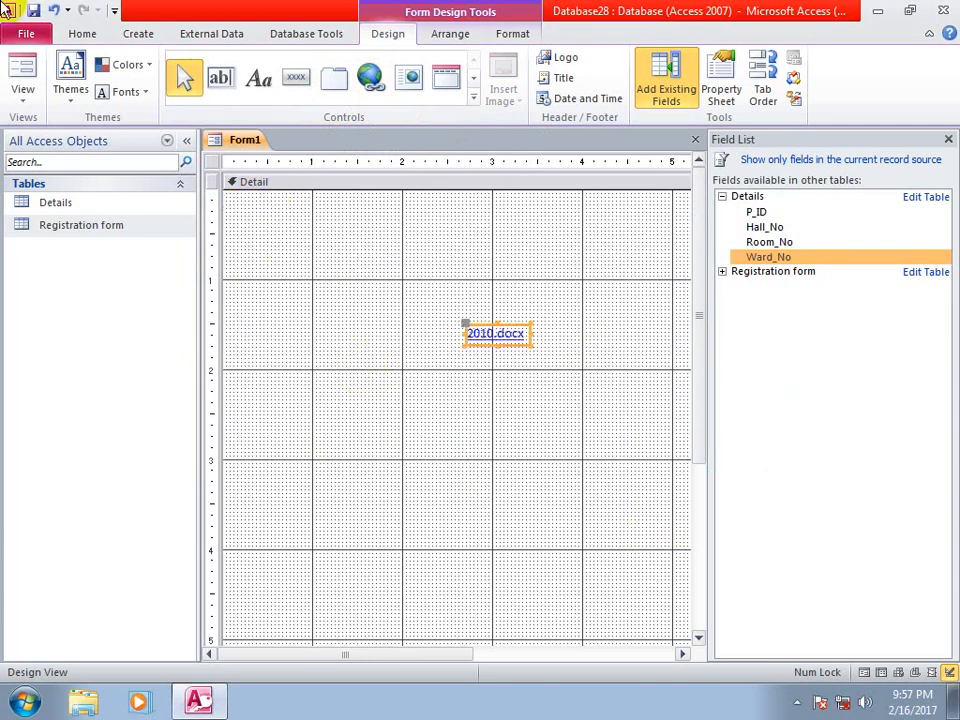
Test the 2010.docx hyperlink in Form View by opening the linked Word document, and return to the form.
left_click(21, 69)
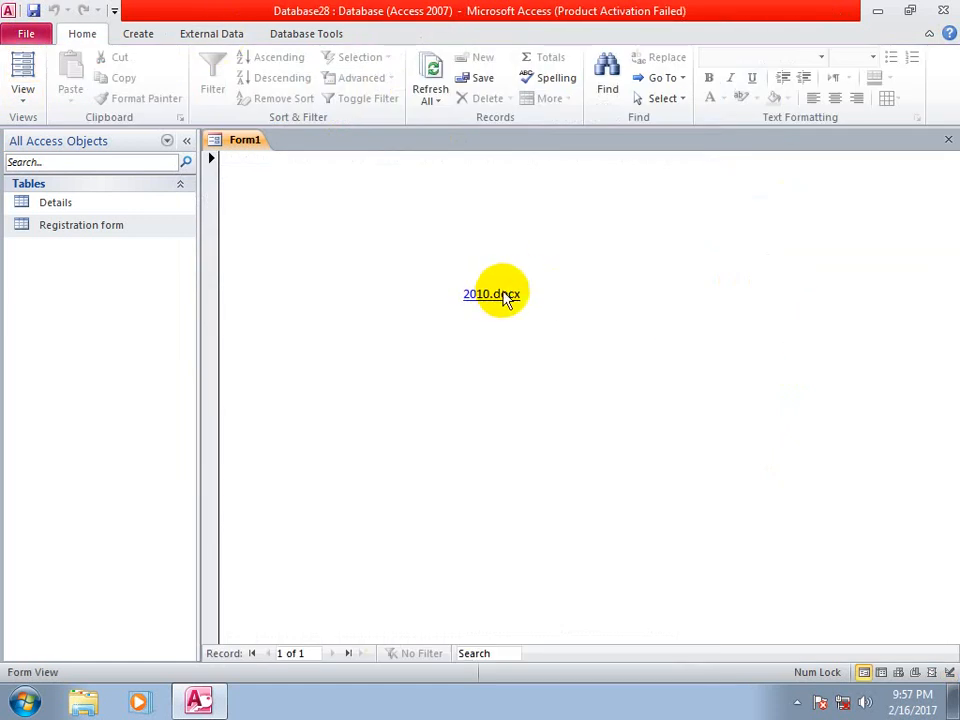
left_click(500, 295)
key("Return")
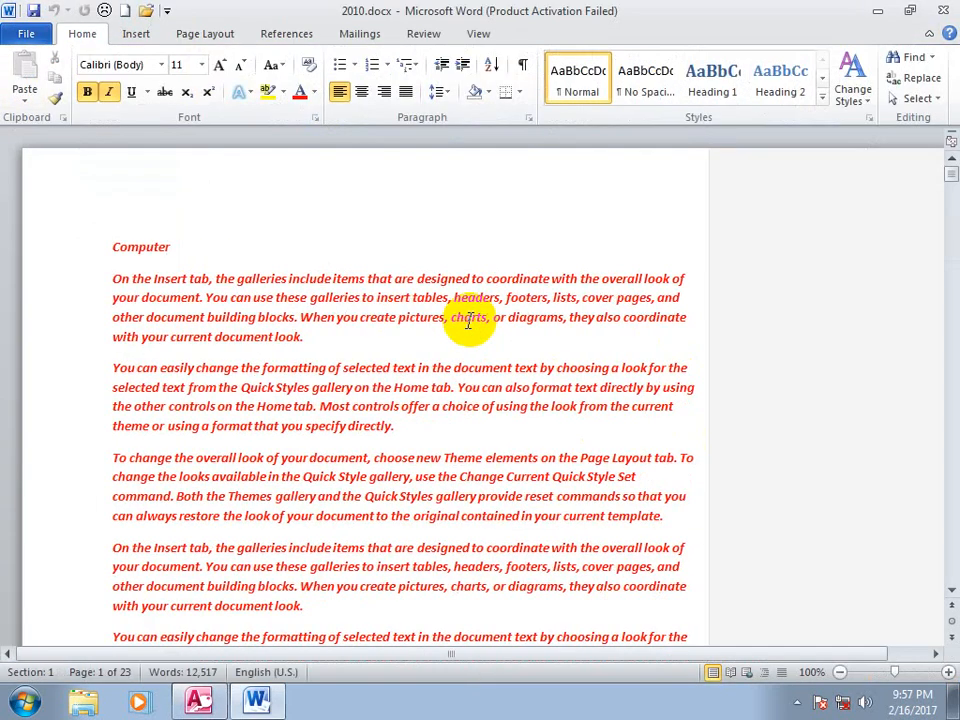
left_click(670, 527)
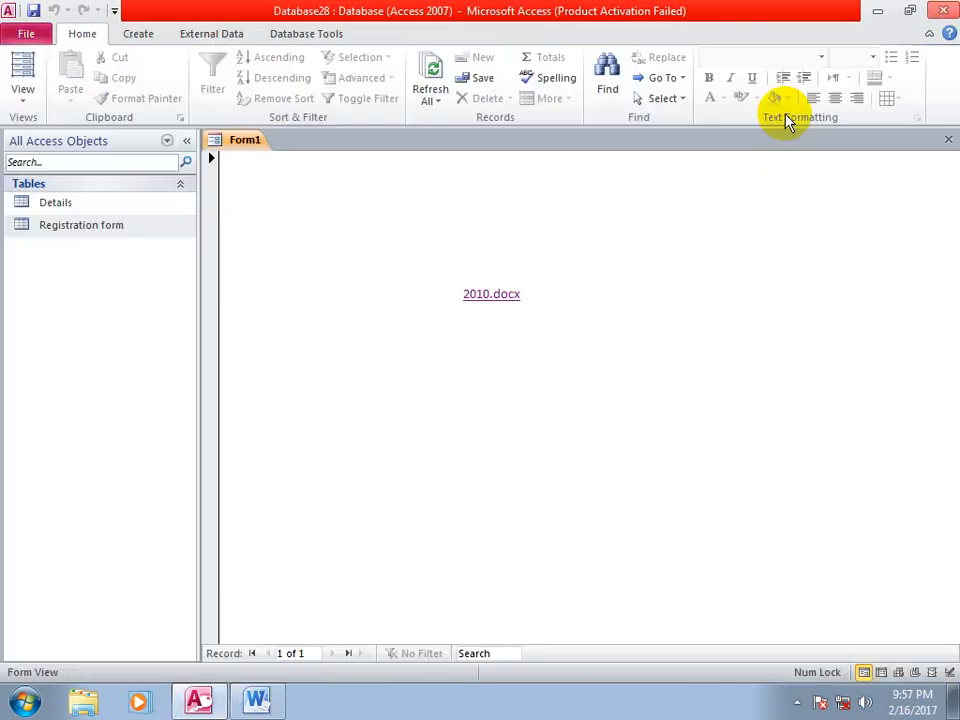
Return the form to Design View and delete the 2010.docx hyperlink.
left_click(22, 98)
left_click(51, 334)
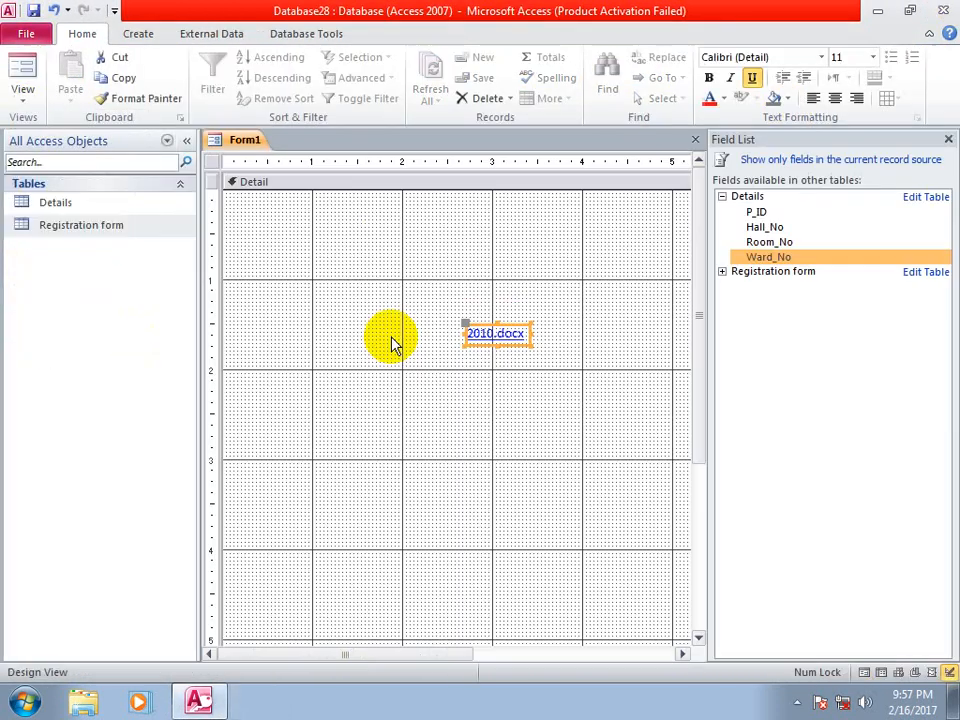
key("Delete")
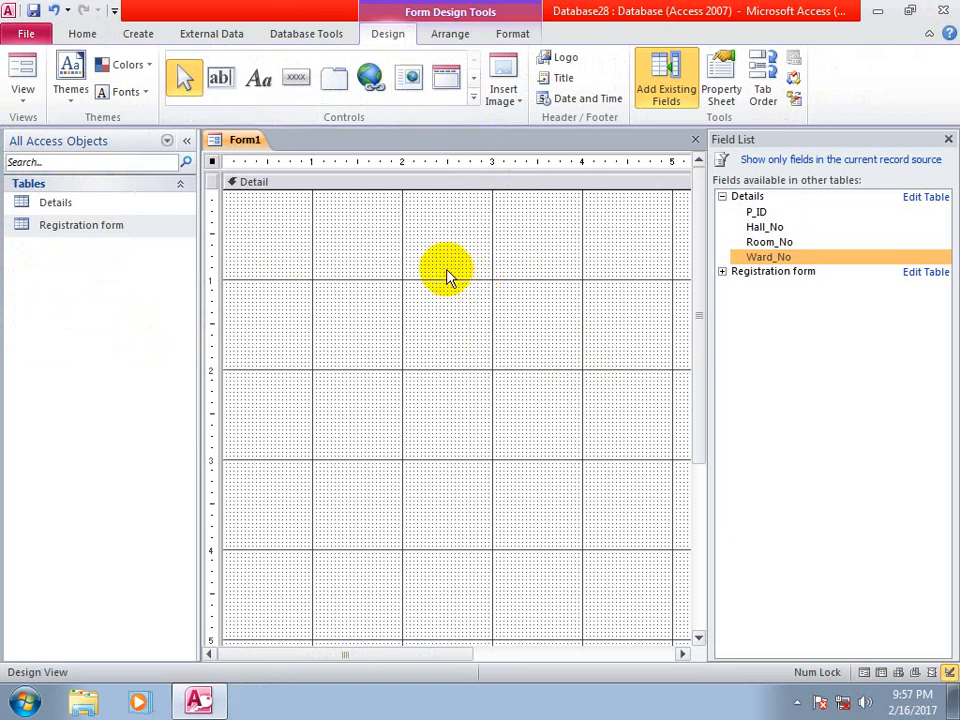
left_click(412, 80)
left_click_drag(230, 378, 690, 647)
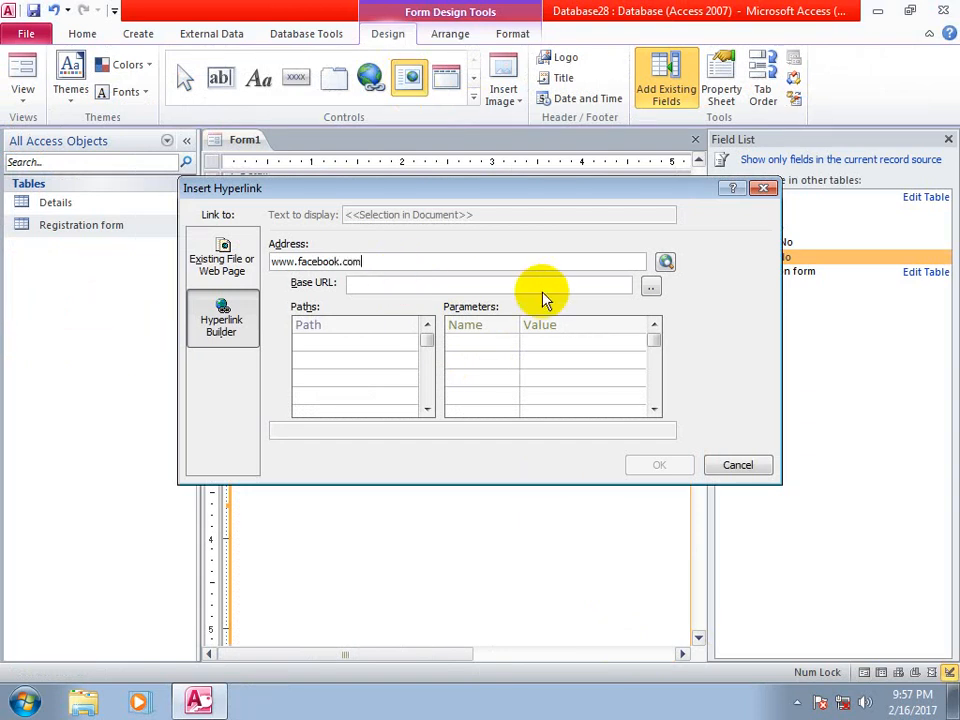
left_click(665, 262)
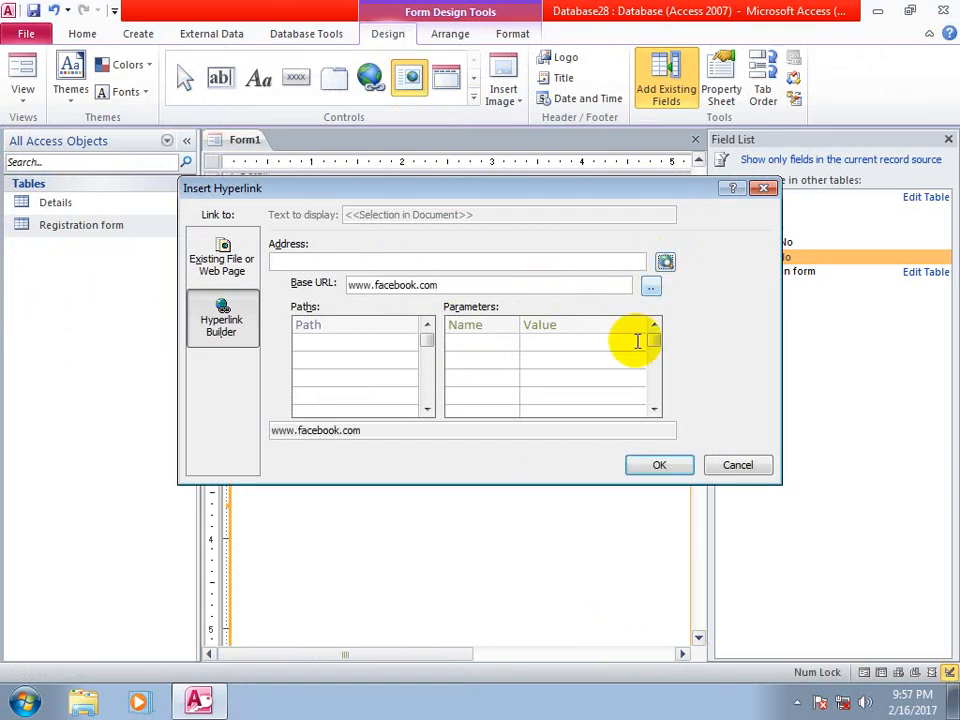
key("alt+F4")
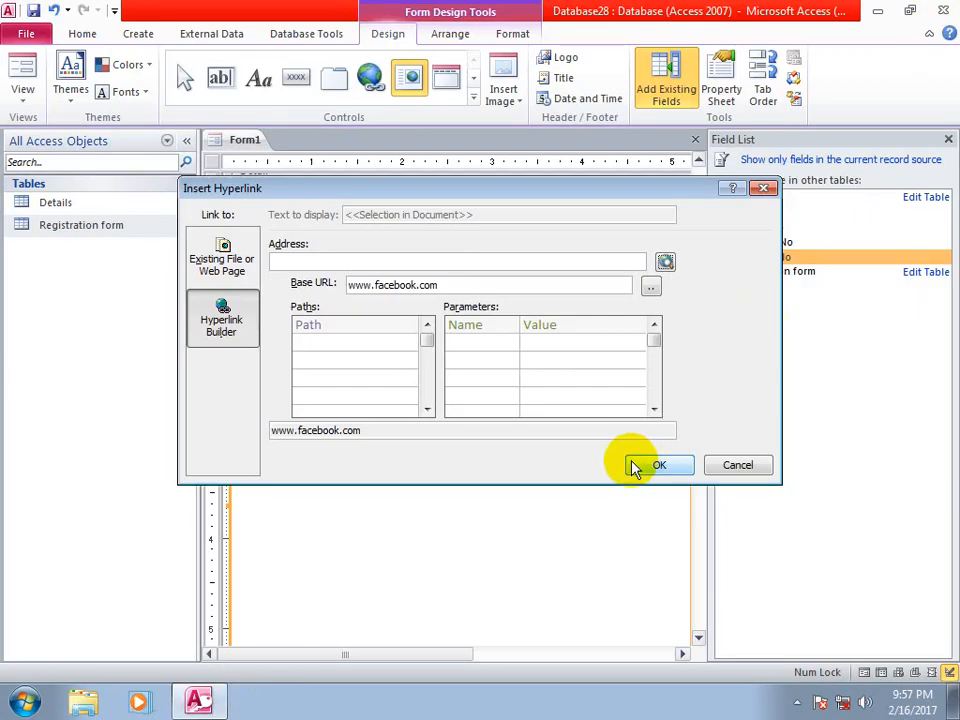
left_click(655, 463)
Preview the web browser control in Form View, examine the page it loads, and return to Design View.
left_click(22, 78)
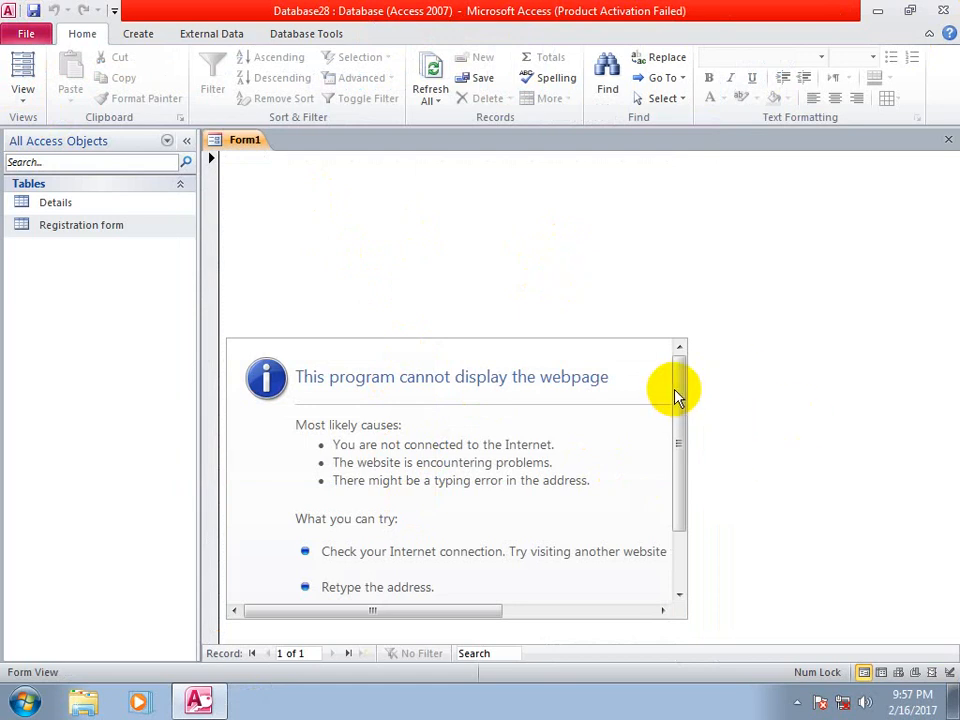
left_click_drag(677, 392, 669, 489)
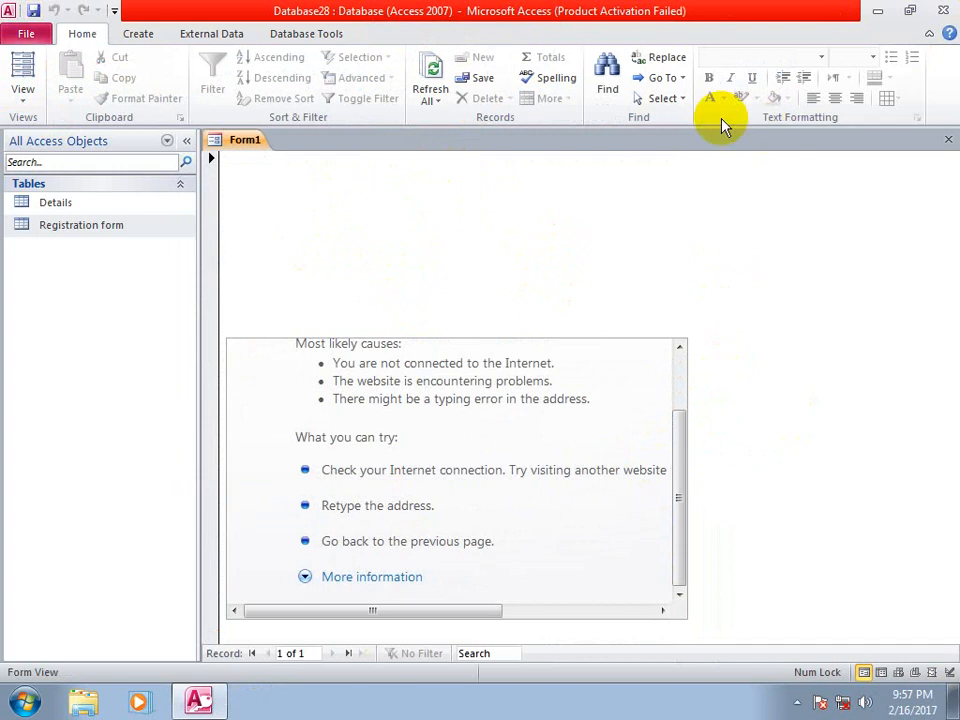
left_click(20, 100)
left_click(70, 337)
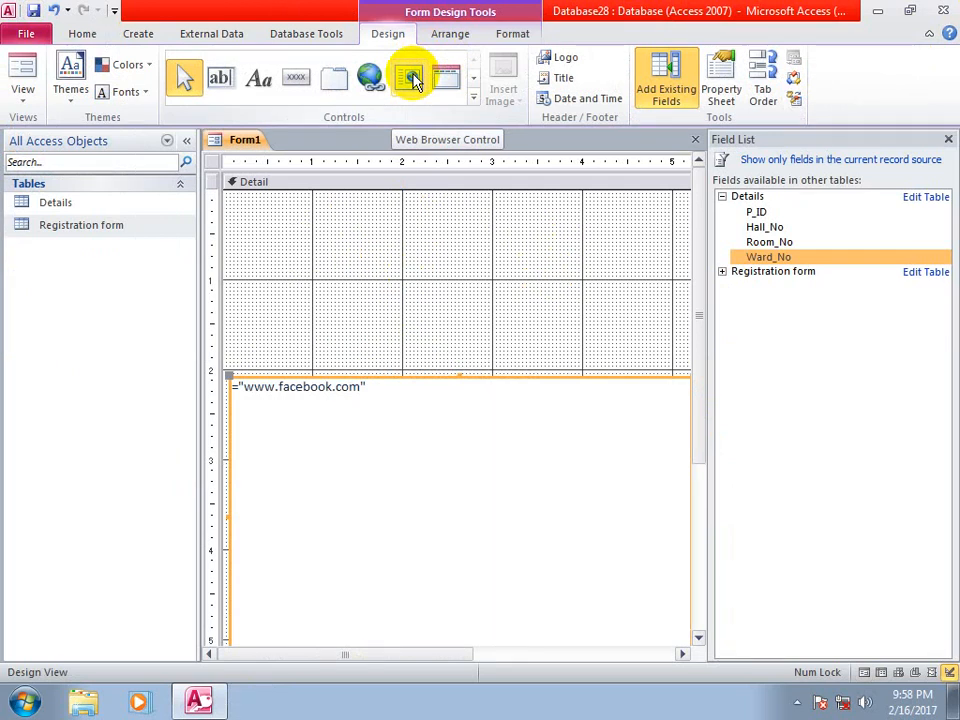
Close Access without saving the form containing the web browser control.
left_click(952, 10)
left_click(480, 395)
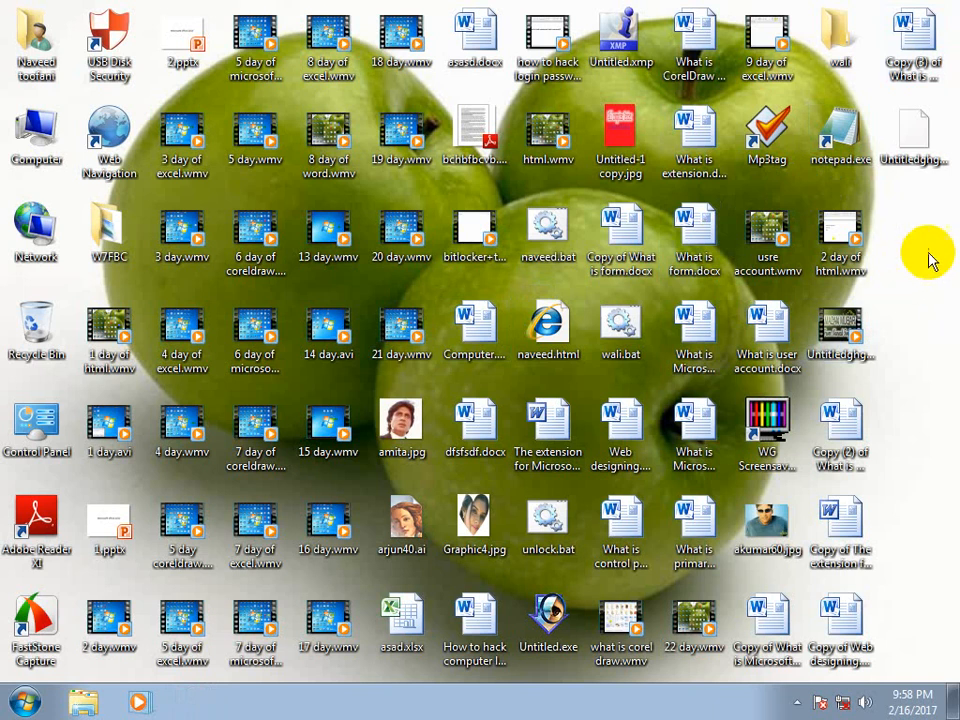
Preview the dfsfsdfsdf screen saver from the Windows personalization settings, and close the settings windows without changes.
right_click(730, 250)
left_click(660, 272)
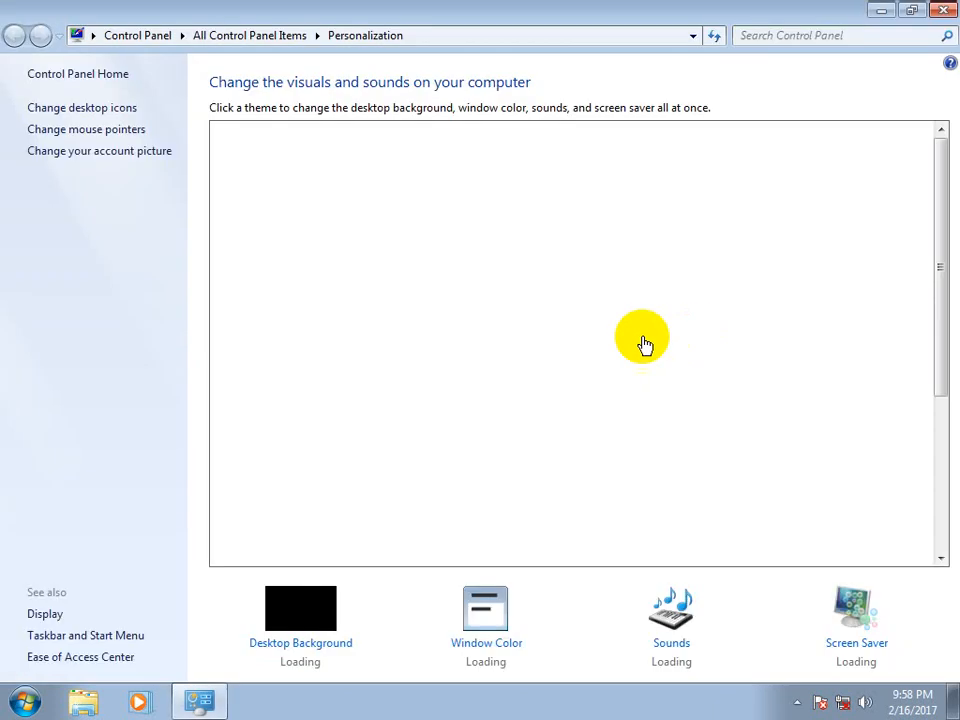
left_click(857, 643)
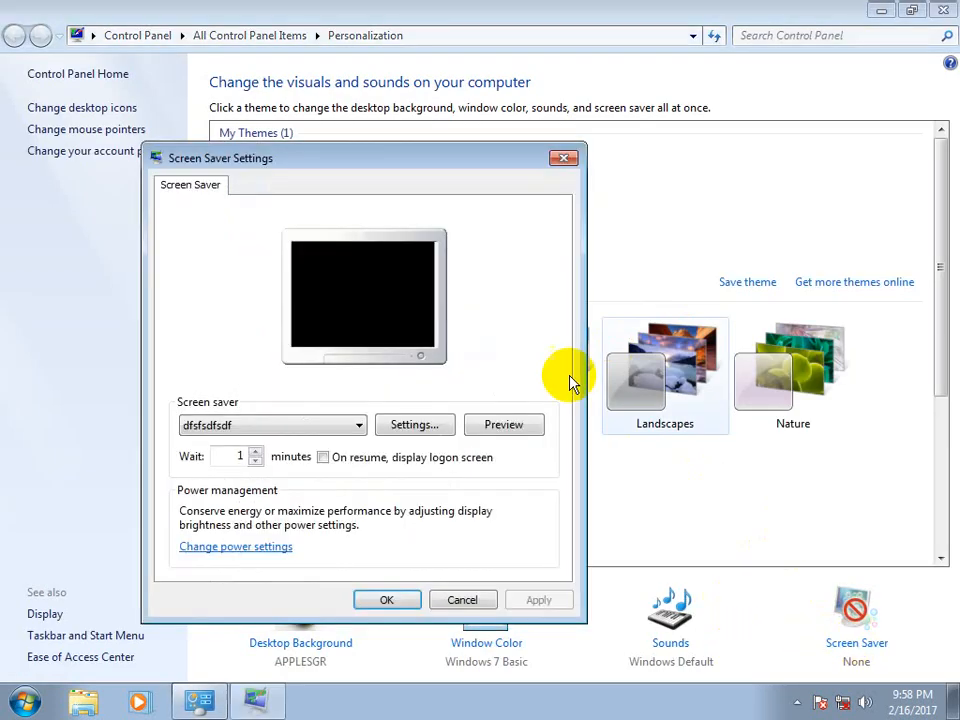
left_click(514, 425)
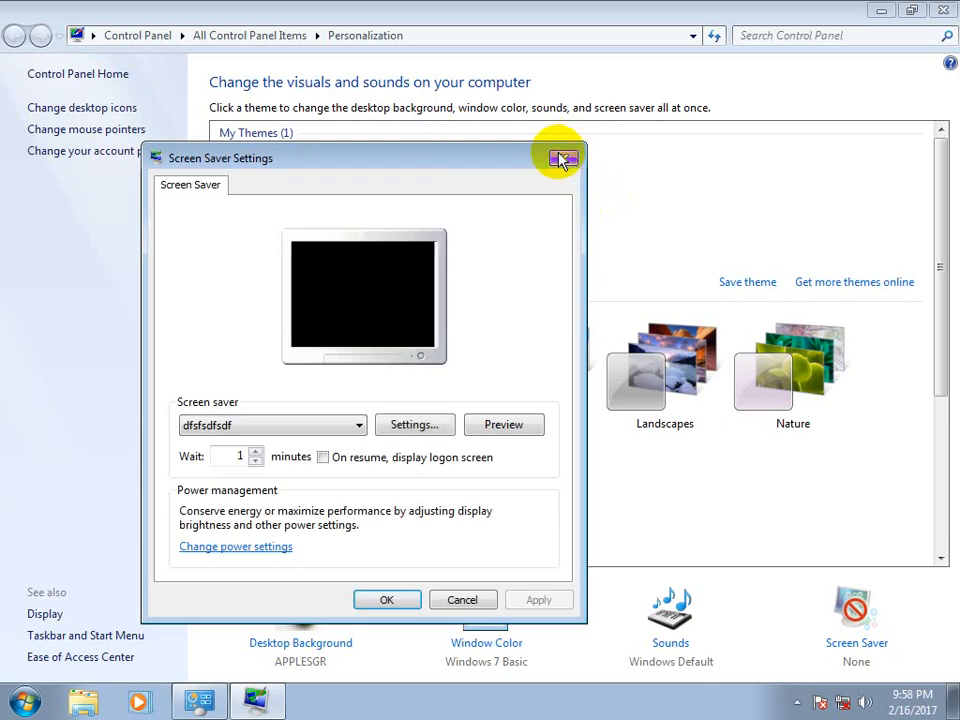
left_click(562, 160)
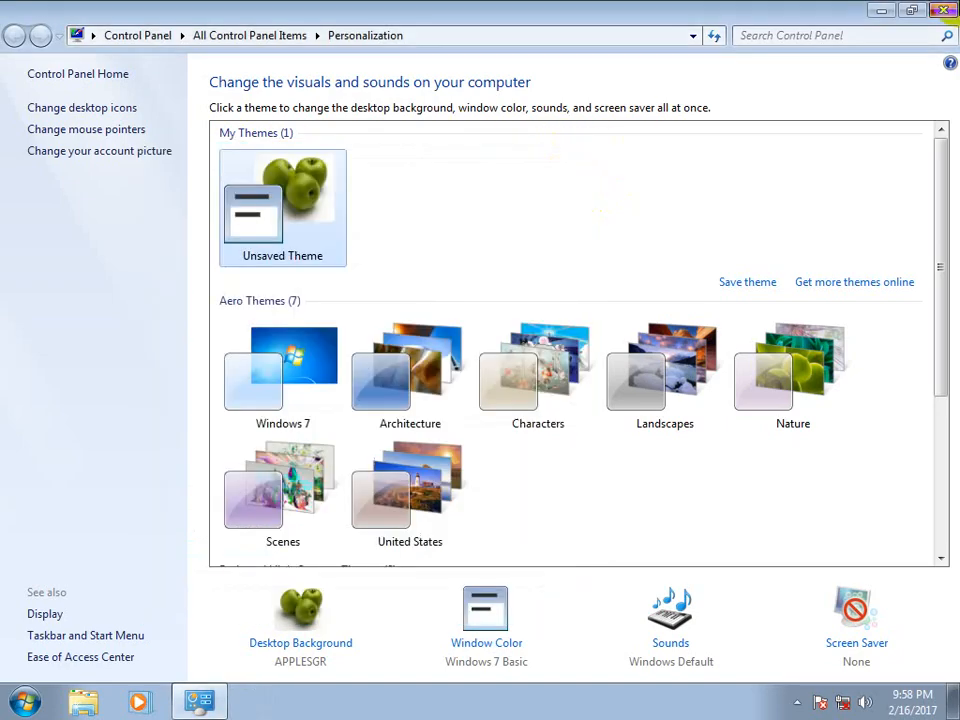
left_click(942, 10)
Browse to Local Disk (D:) in Windows Explorer and locate the FormatFactory_1.90_Portable folder and WG_Screensaver_Creator_1.0.msi.
double_click(27, 132)
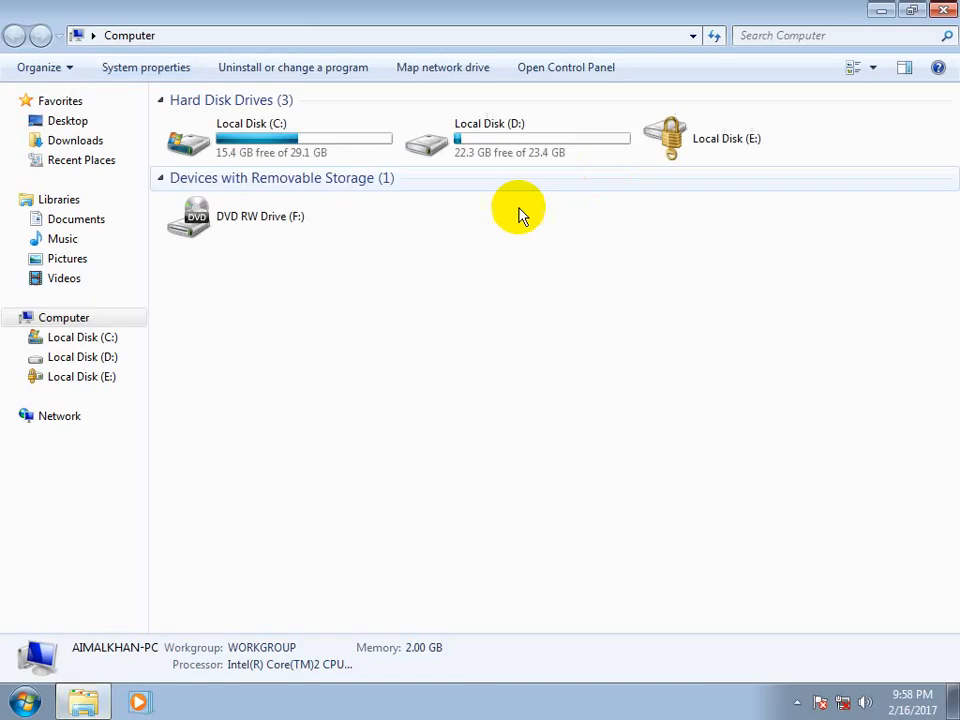
double_click(489, 146)
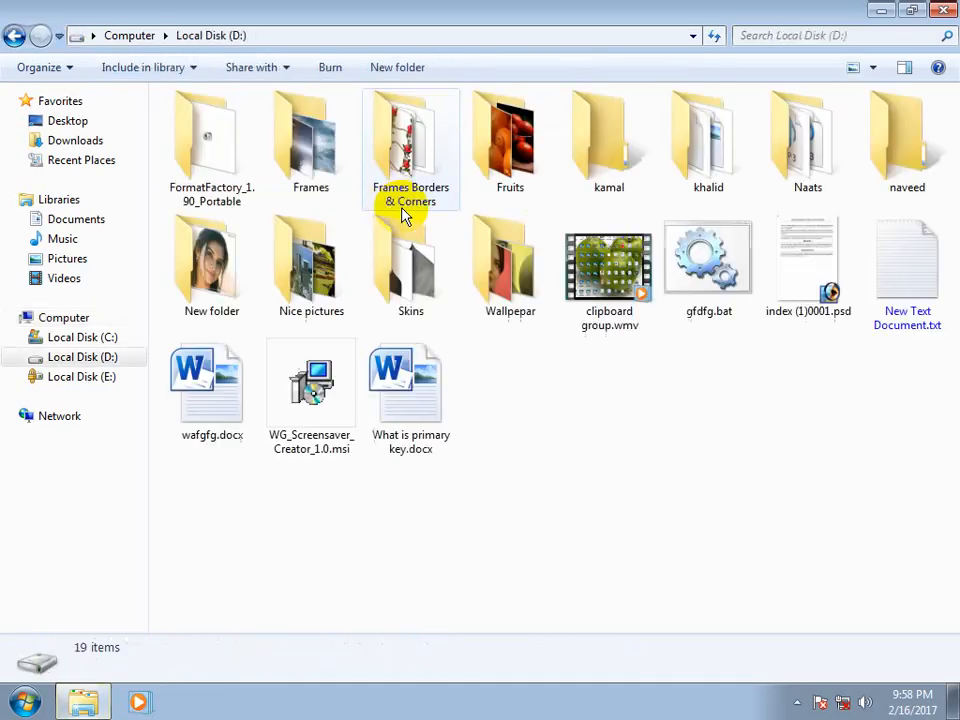
left_click(311, 395)
left_click(205, 133)
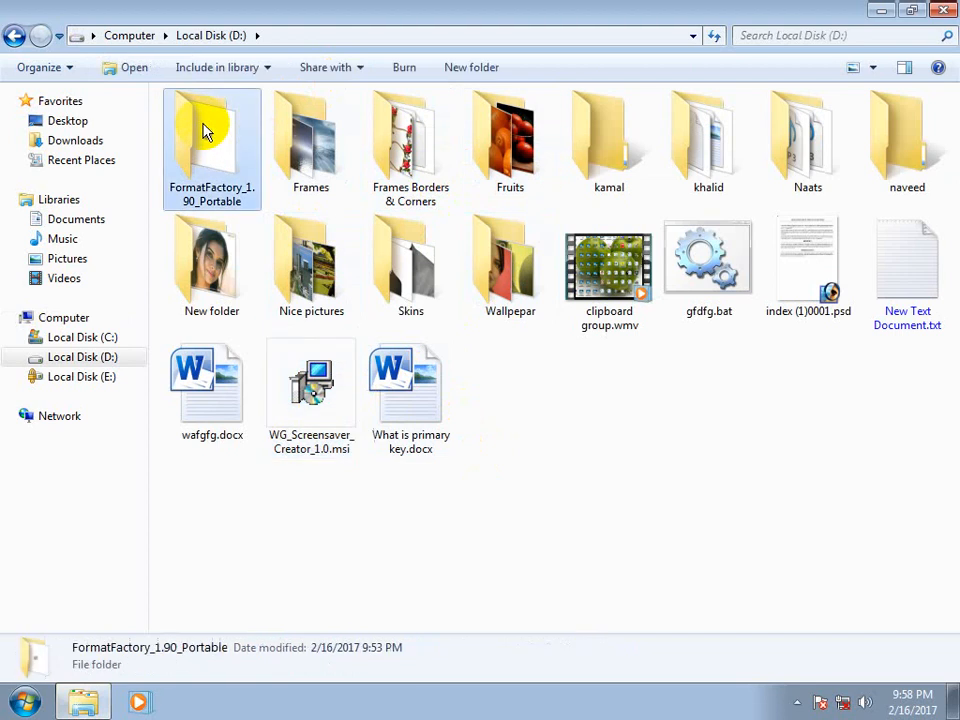
left_click(325, 388)
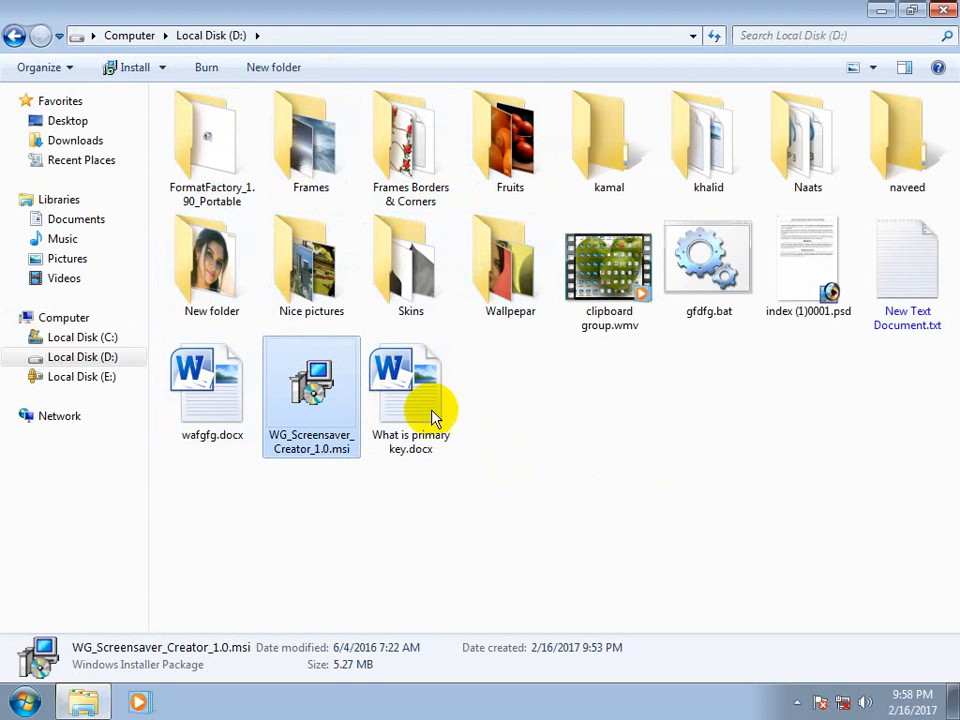
Launch Portable FormatFactory.exe from the FormatFactory_1.90_Portable folder and look through its video conversion formats.
left_click(203, 138)
double_click(203, 138)
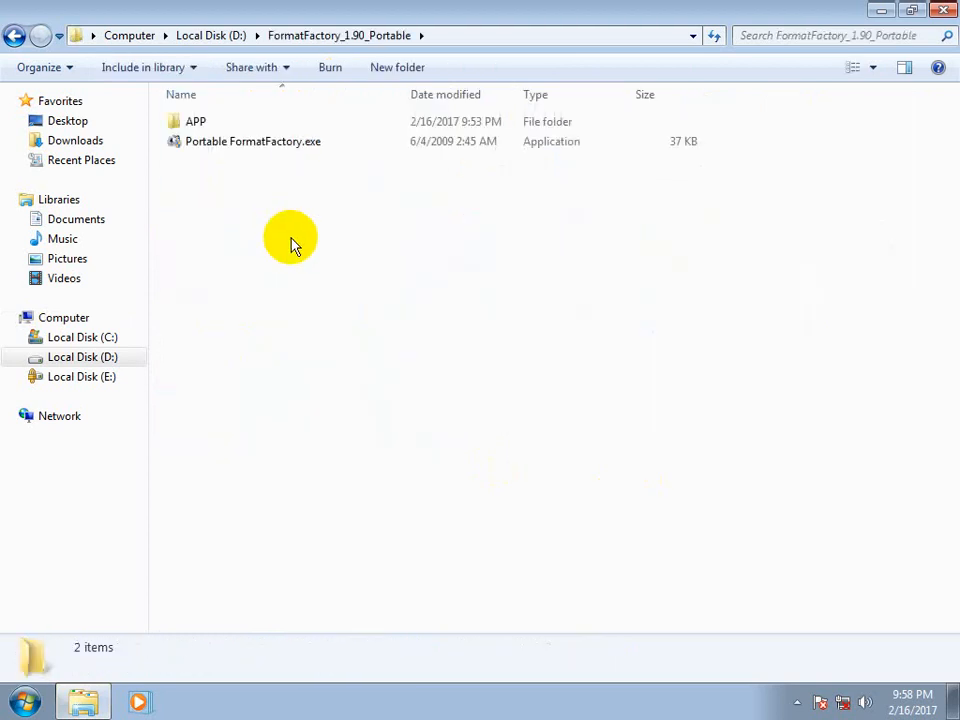
left_click(229, 143)
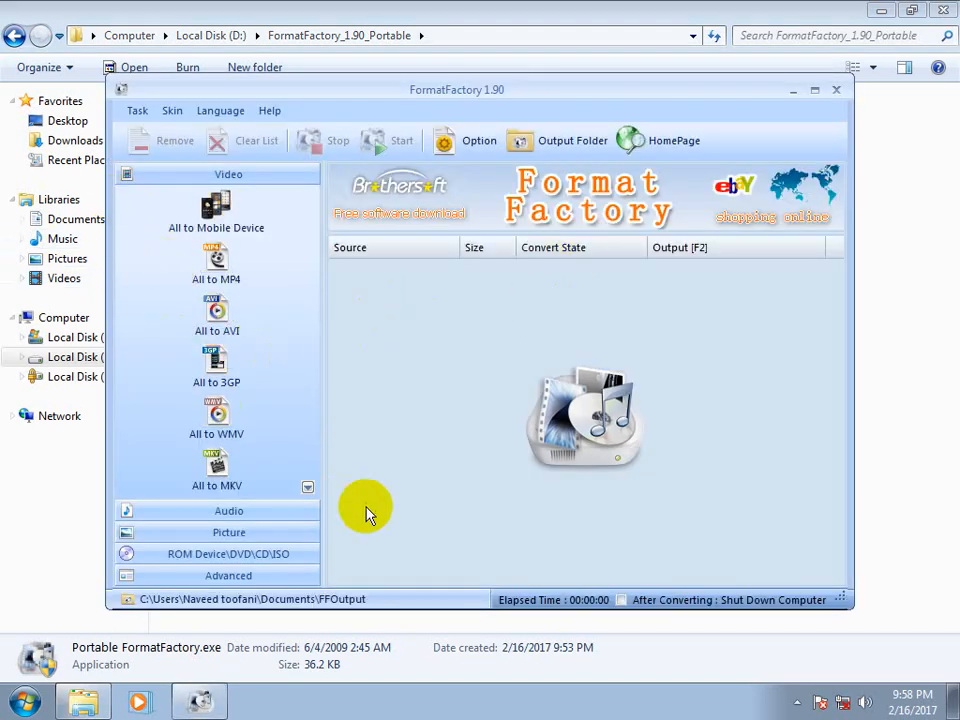
left_click(308, 488)
left_click(308, 488)
left_click(308, 488)
left_click(308, 488)
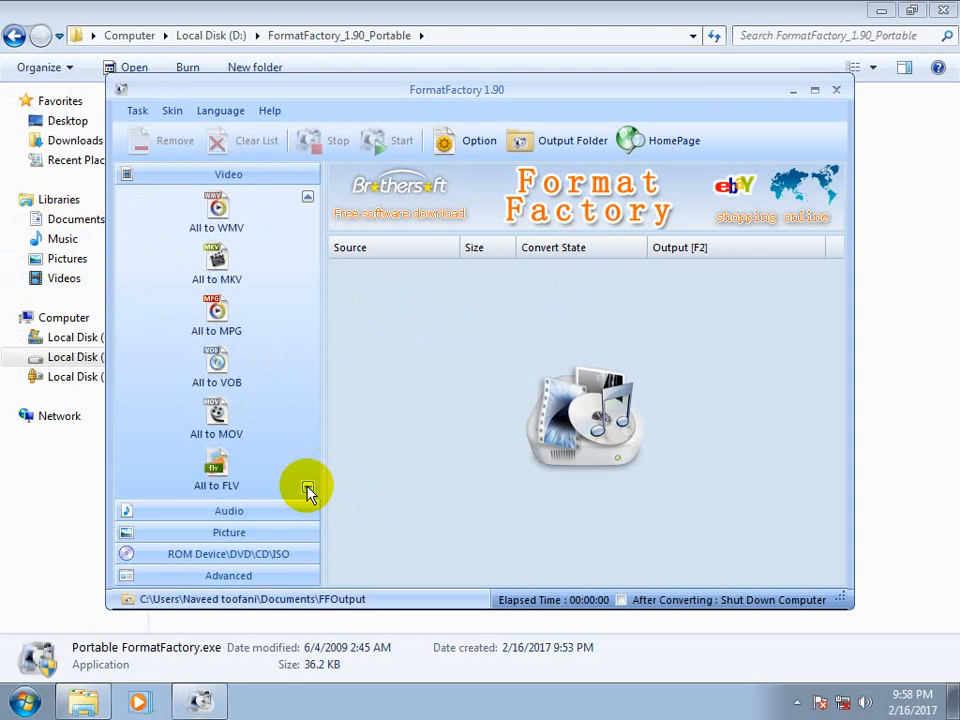
Add the Untitledghghguyyy... .avi video from the Desktop to an All to SWF task and start the conversion.
left_click(308, 488)
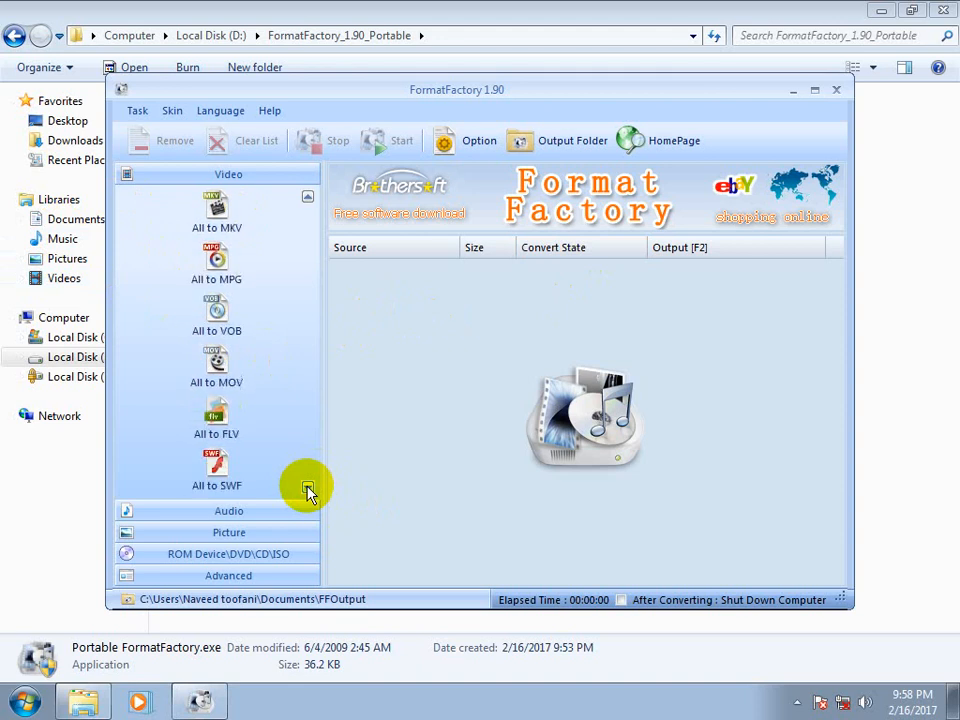
left_click(238, 462)
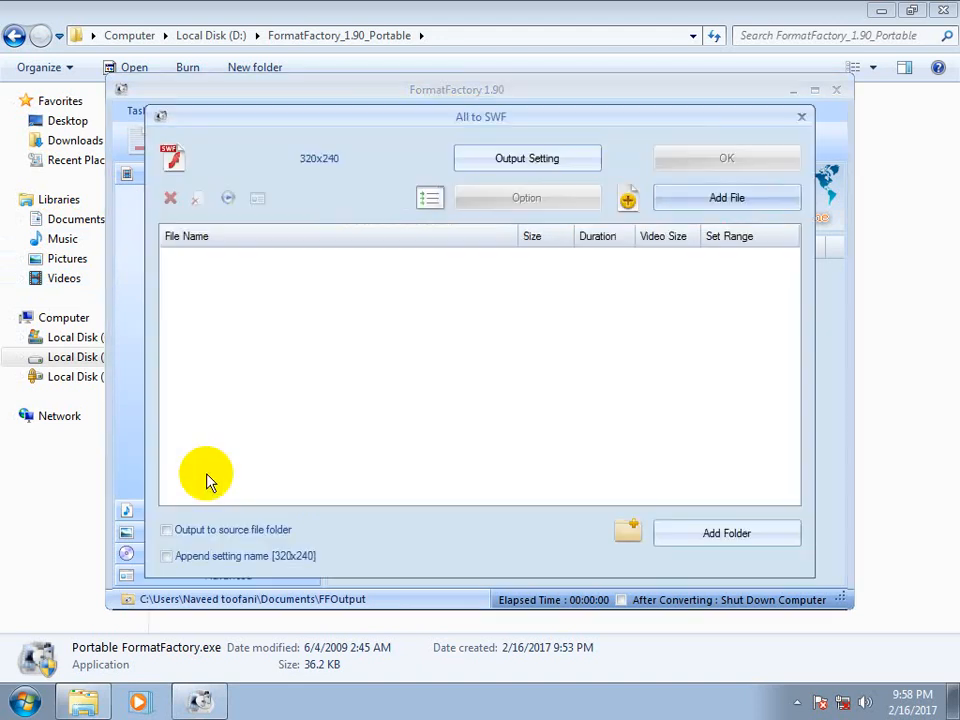
left_click(714, 200)
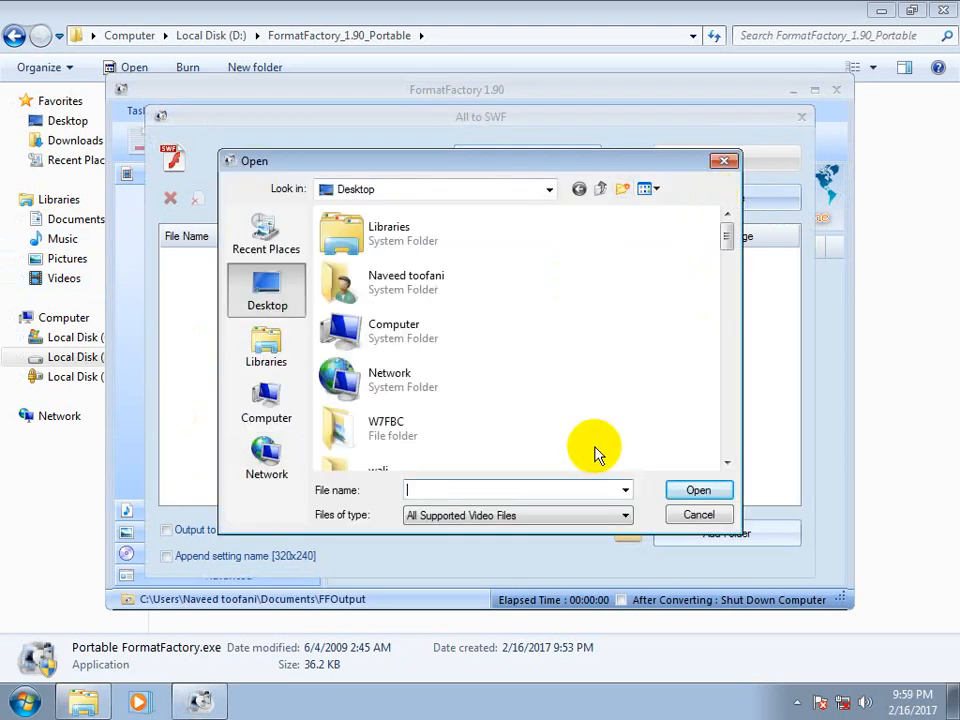
left_click_drag(727, 236, 728, 436)
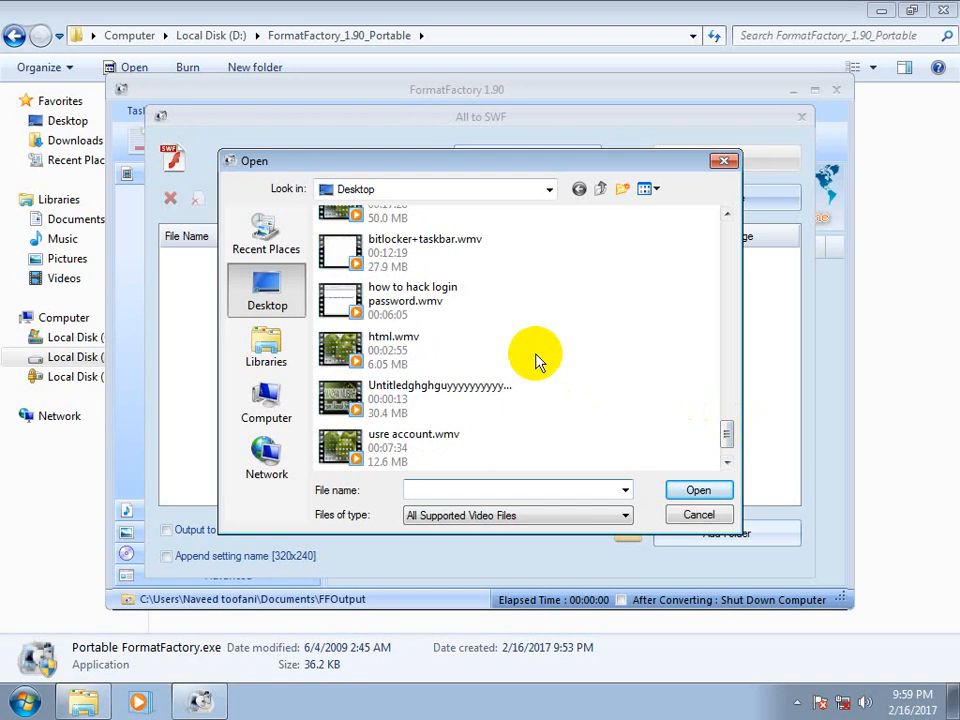
left_click(439, 392)
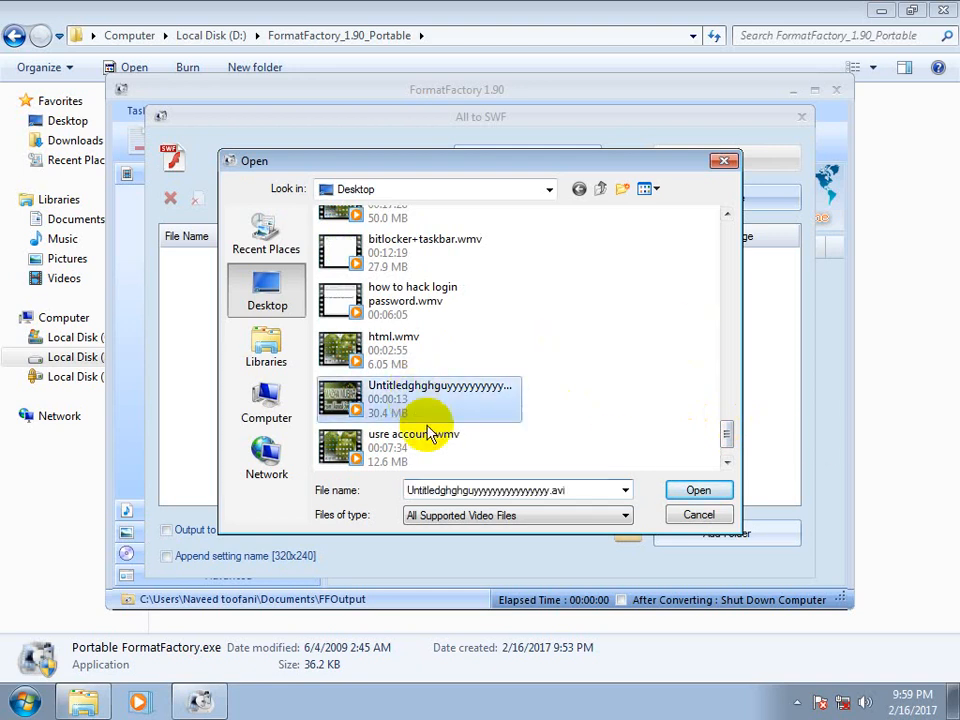
left_click(700, 491)
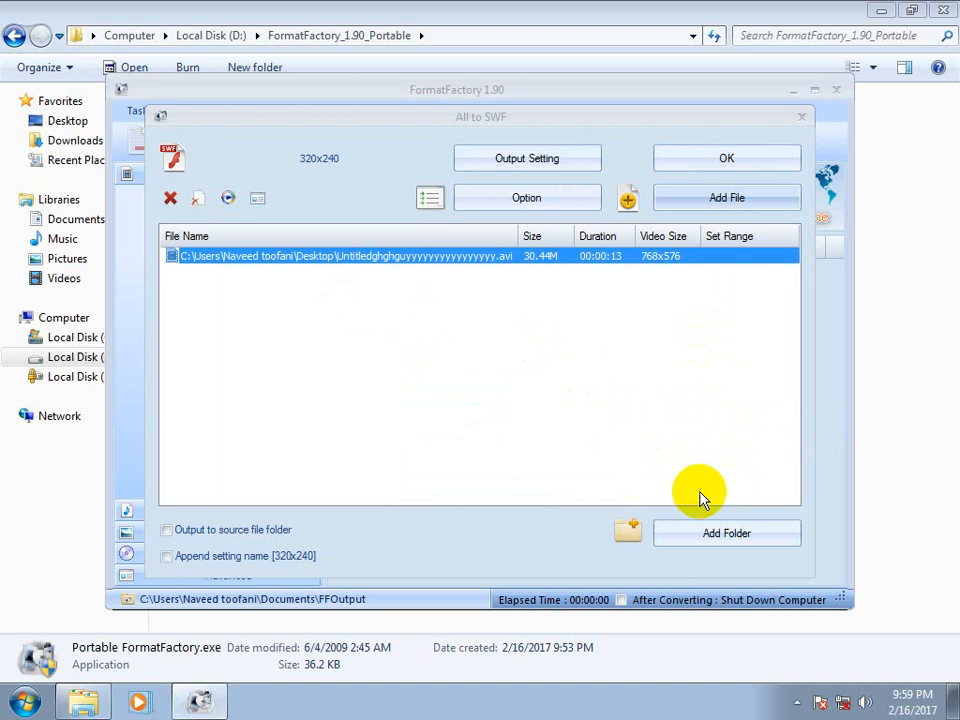
left_click(716, 165)
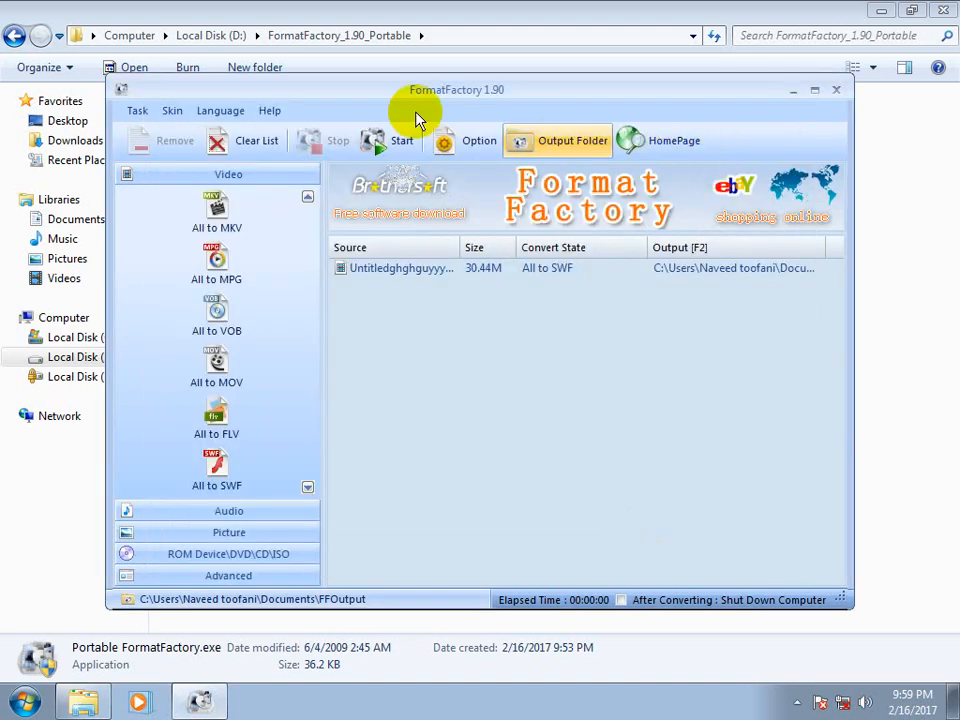
left_click(402, 144)
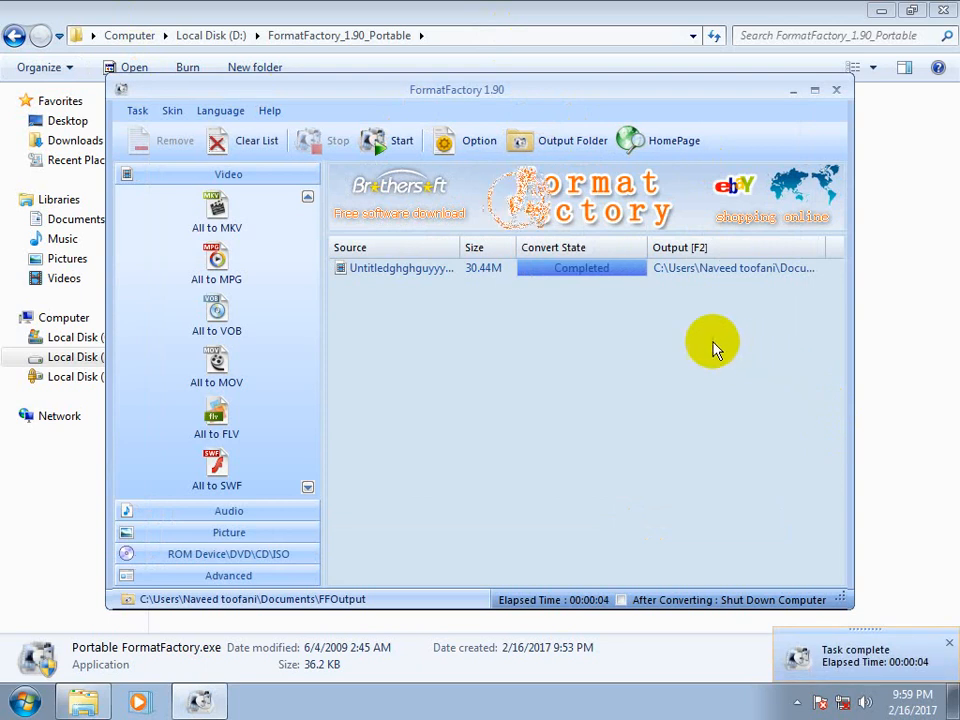
Copy the newly converted ~2.swf file from the FFOutput folder to the desktop, and confirm that FormatFactory installed correctly.
left_click(553, 143)
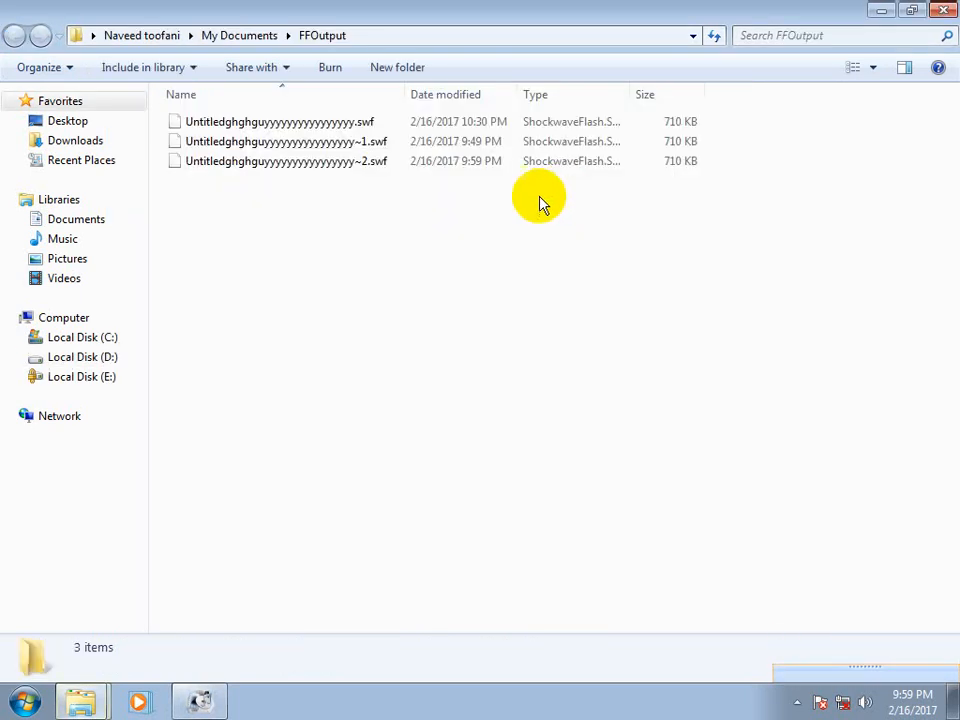
left_click(266, 168)
right_click(266, 168)
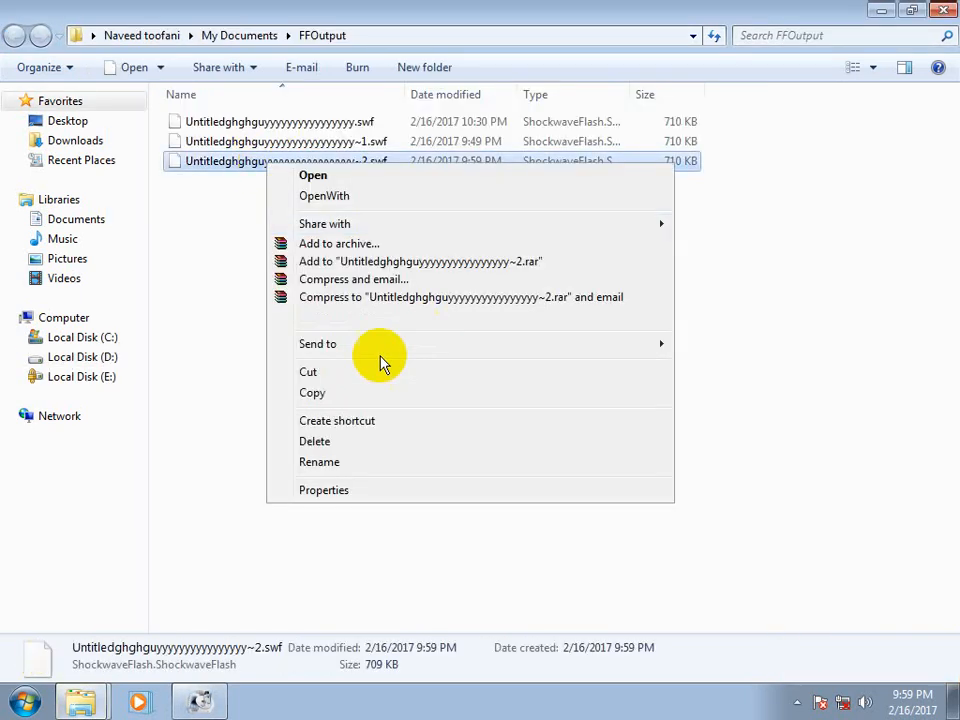
left_click(339, 392)
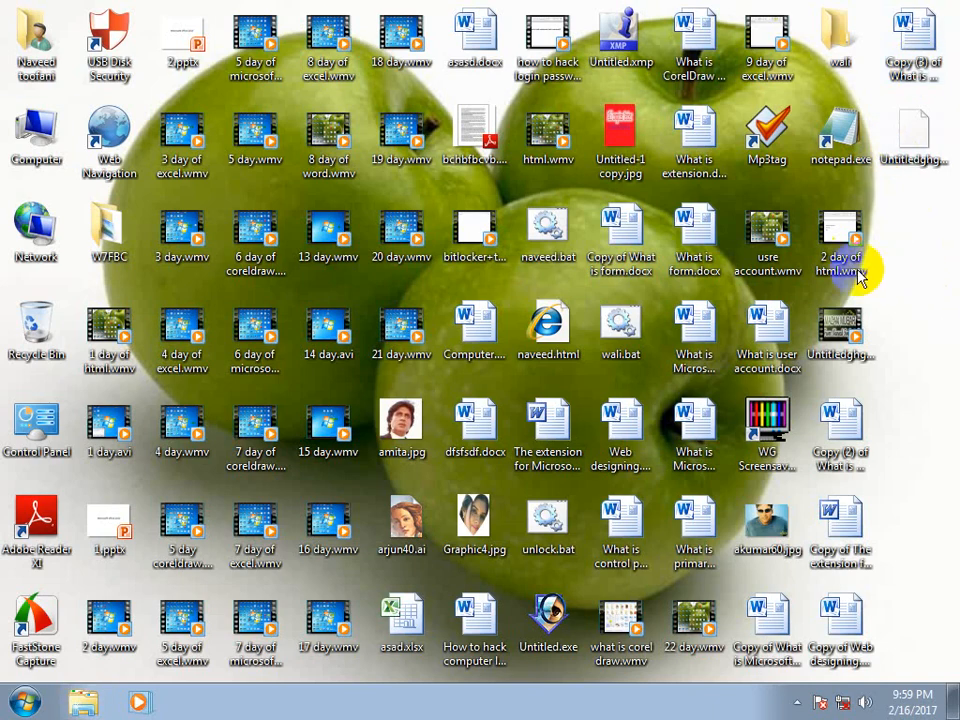
right_click(729, 212)
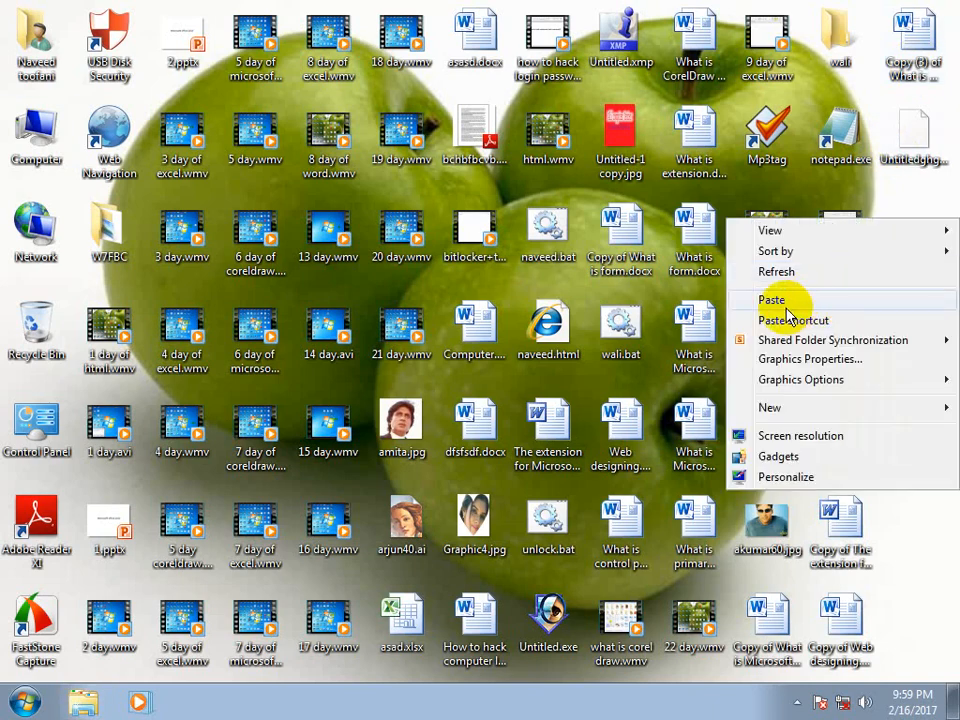
left_click(765, 300)
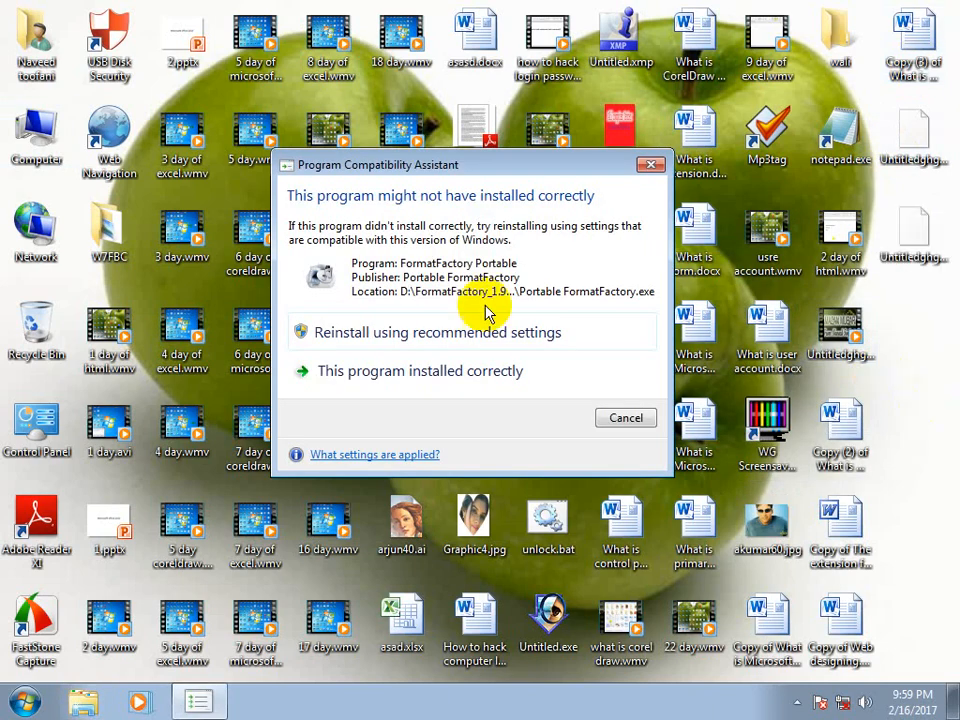
left_click(362, 375)
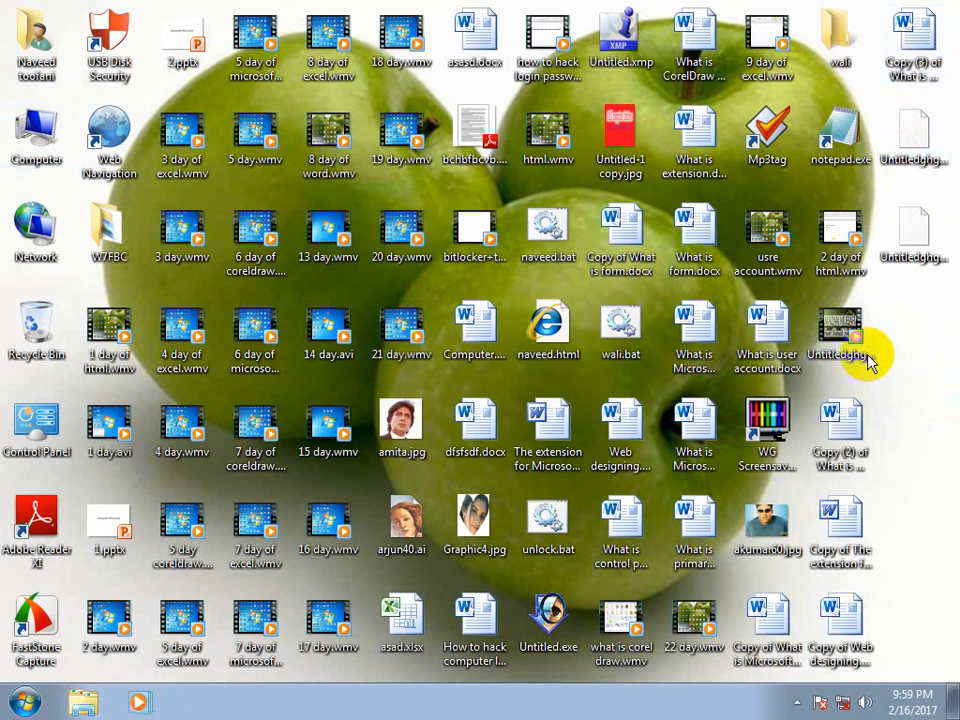
right_click(731, 362)
left_click(767, 405)
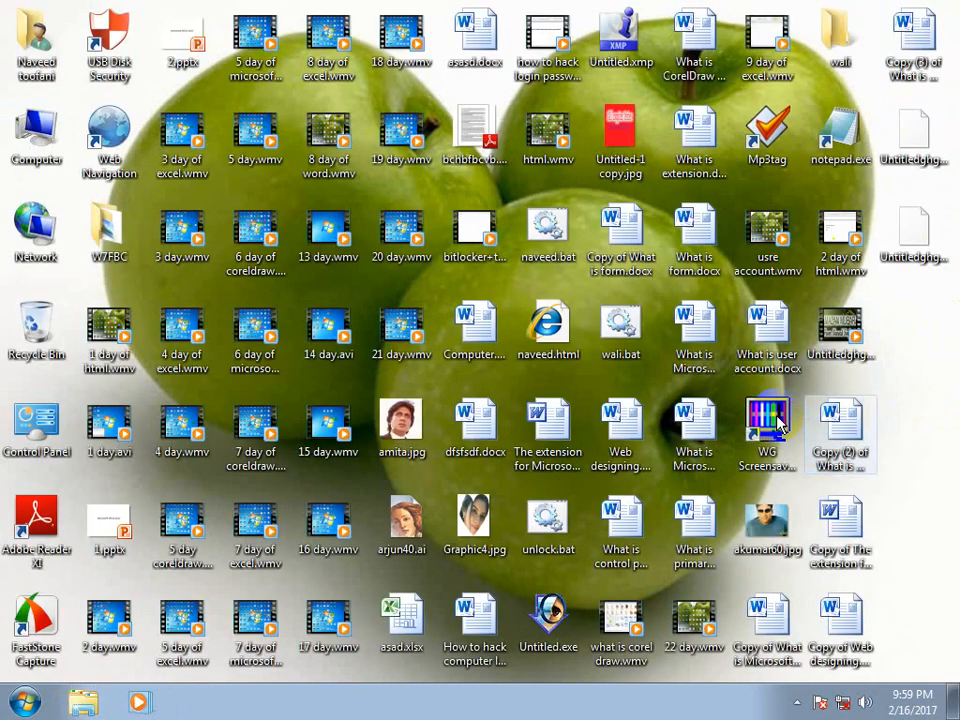
Launch WG Screensaver Creator and replace the listed file with the ~2.swf video from the Desktop.
left_click(772, 420)
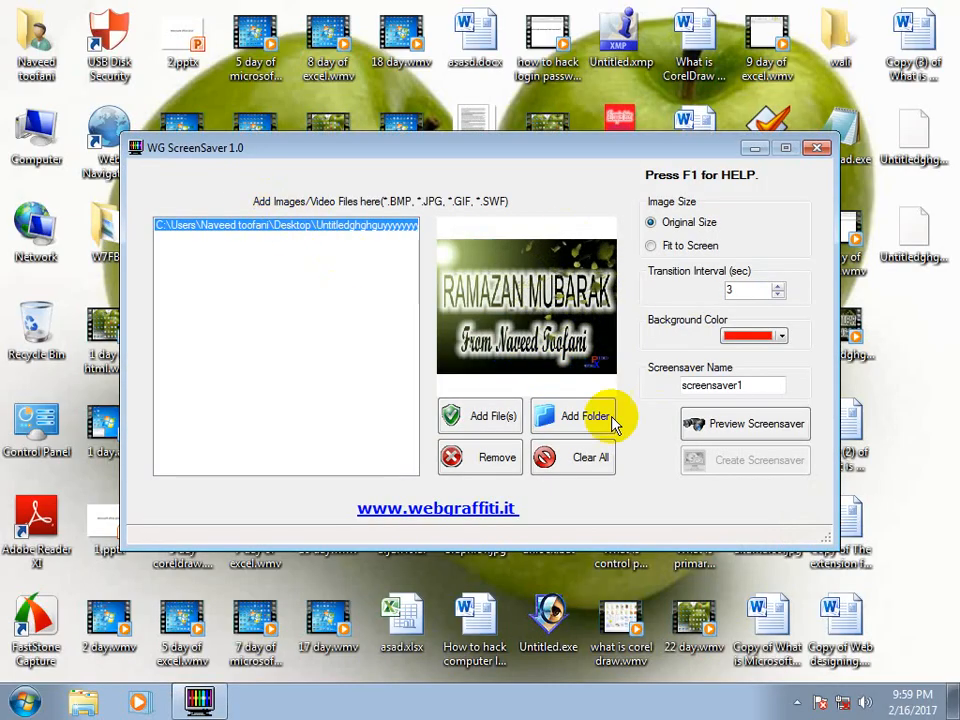
left_click(490, 465)
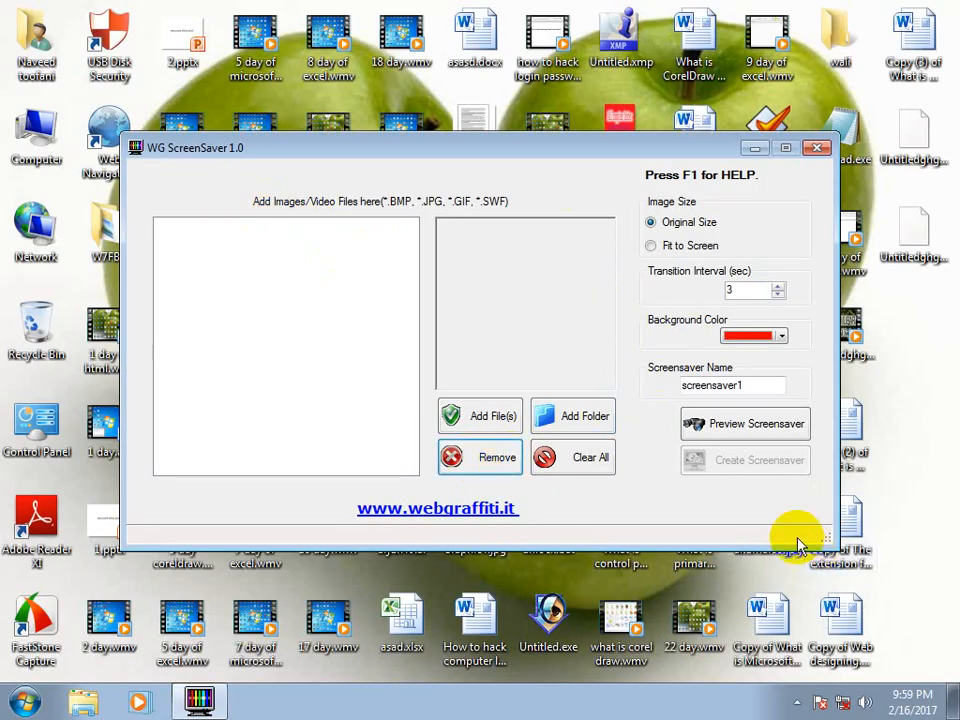
left_click(490, 420)
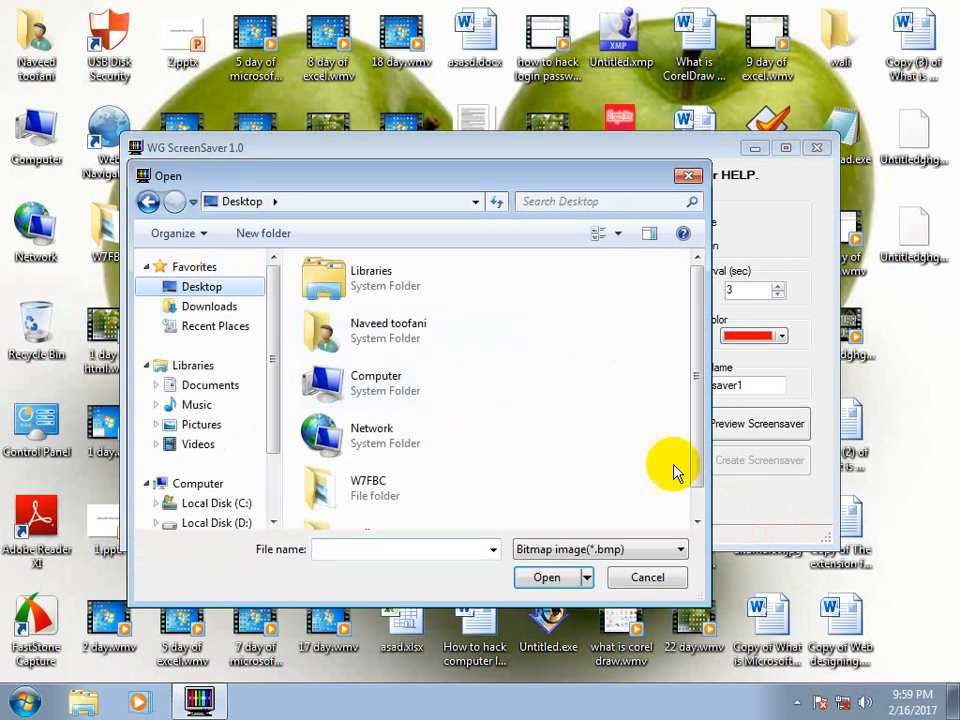
left_click(562, 555)
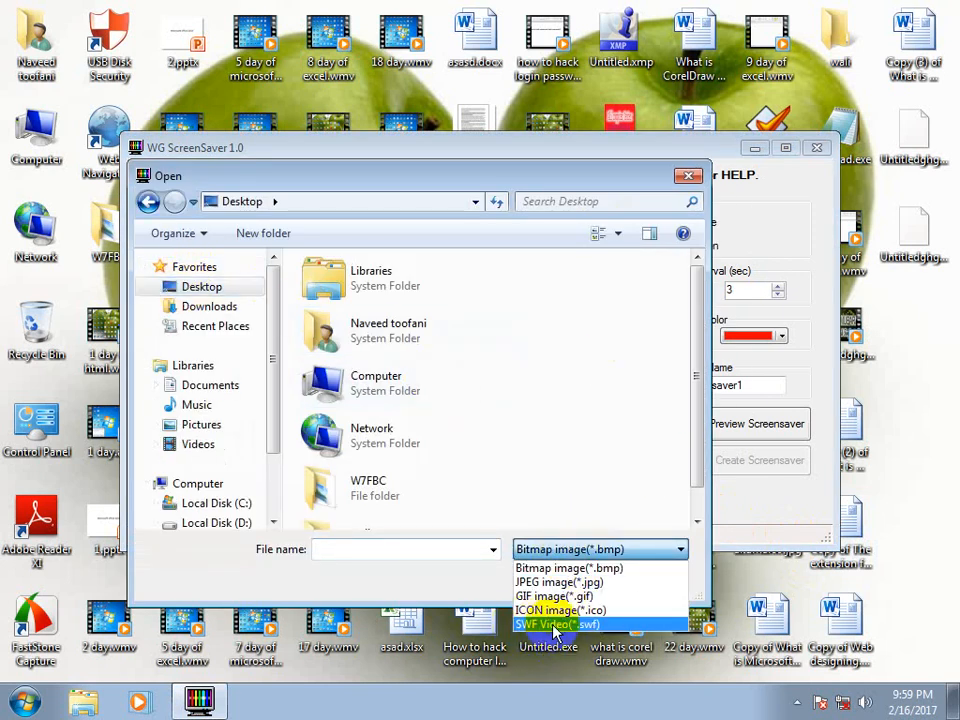
left_click(560, 624)
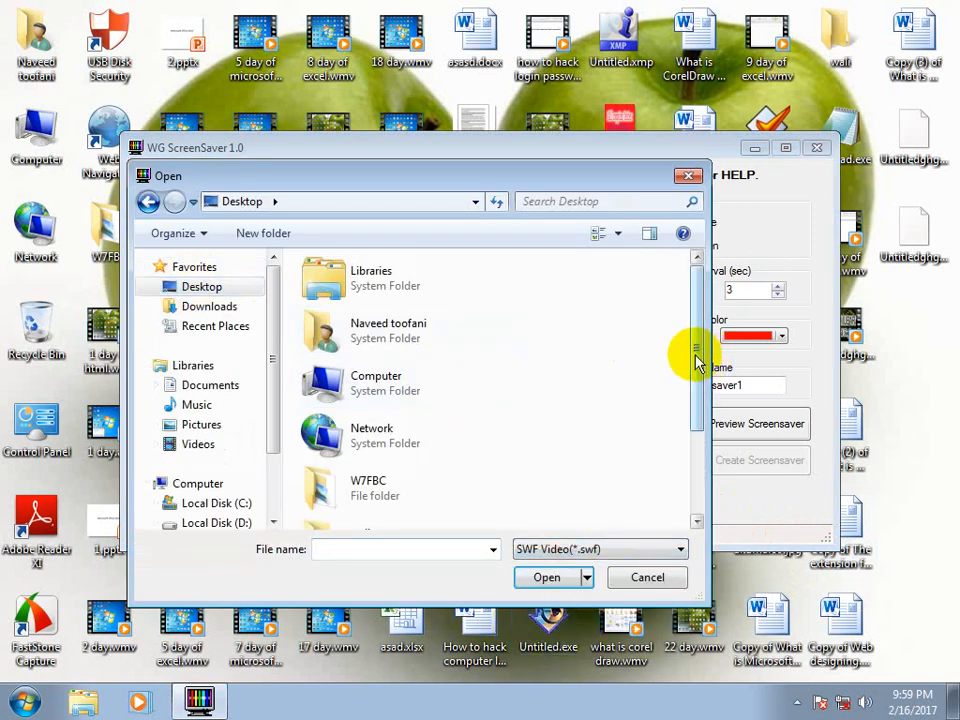
left_click_drag(697, 360, 697, 450)
left_click(398, 495)
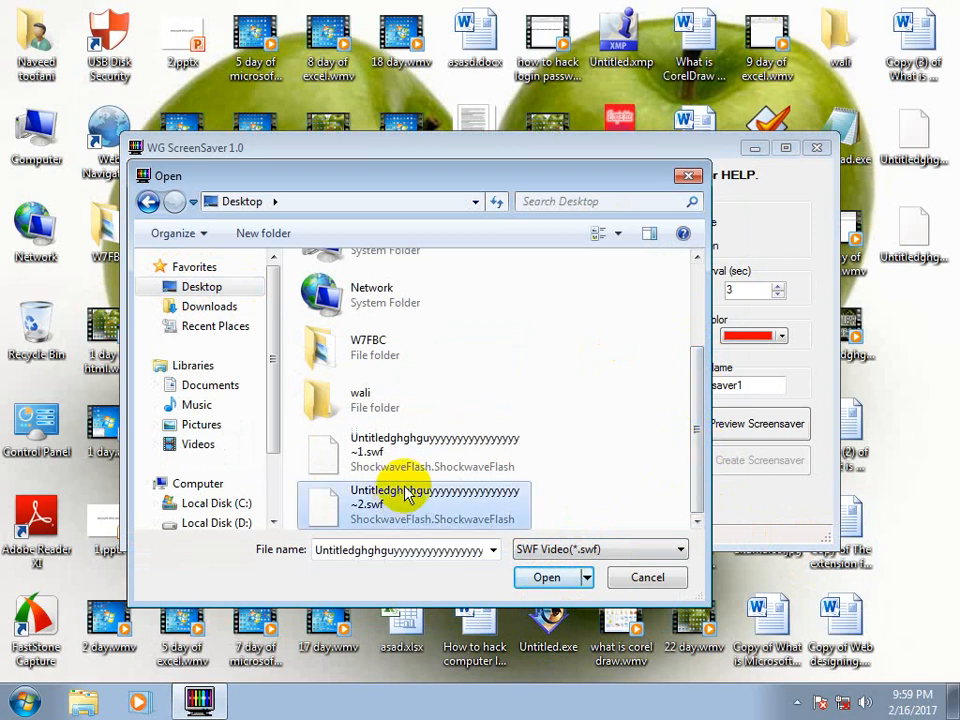
left_click(550, 576)
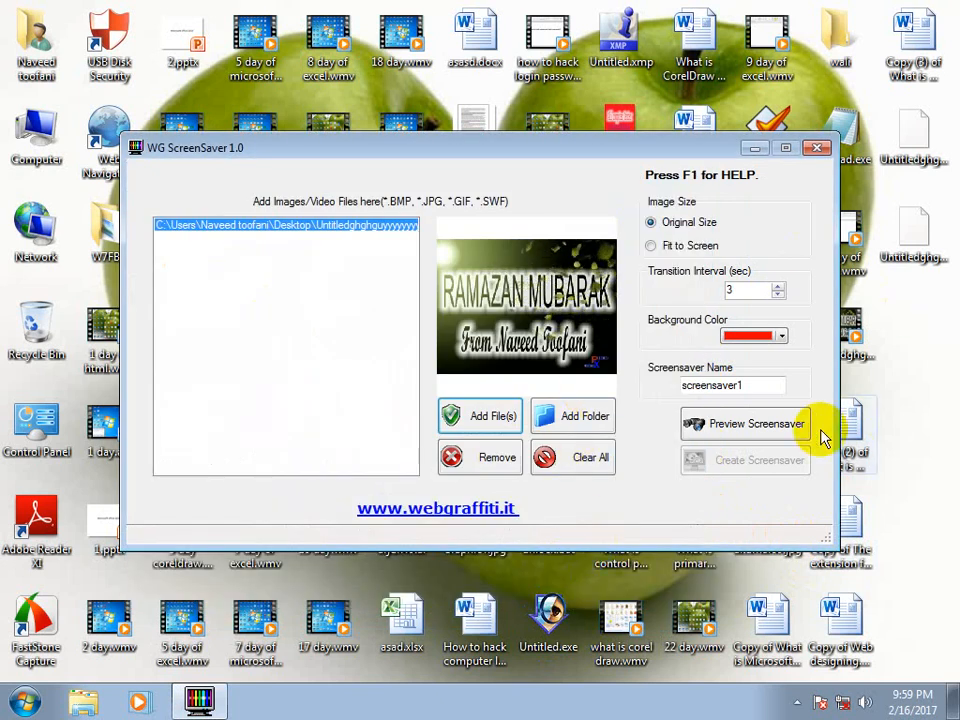
Preview the screensaver and set its background color to black.
left_click(758, 427)
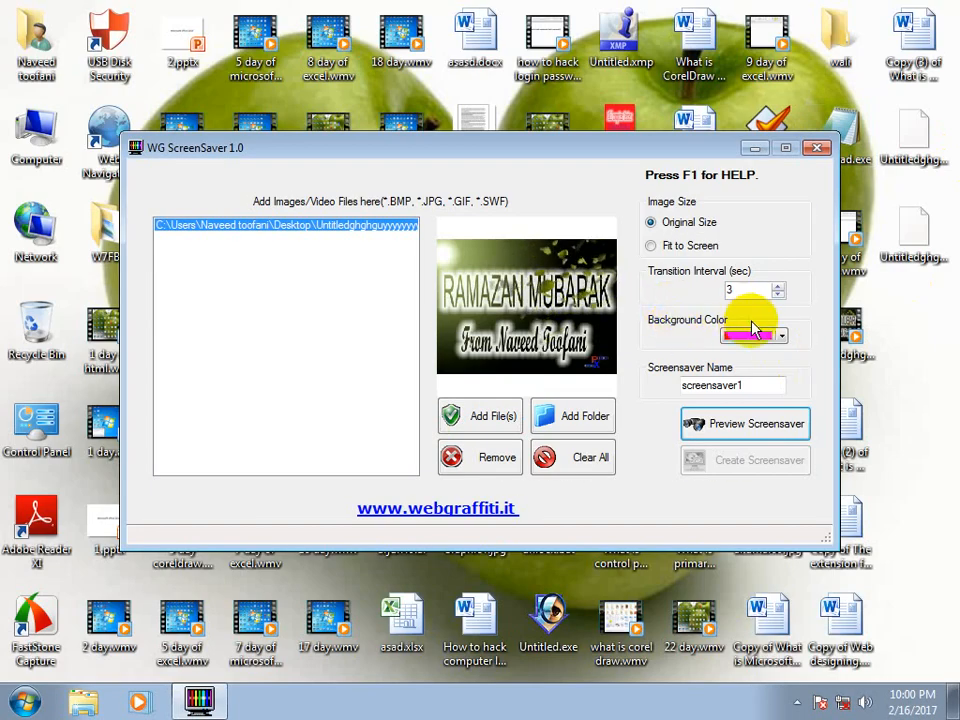
left_click(766, 334)
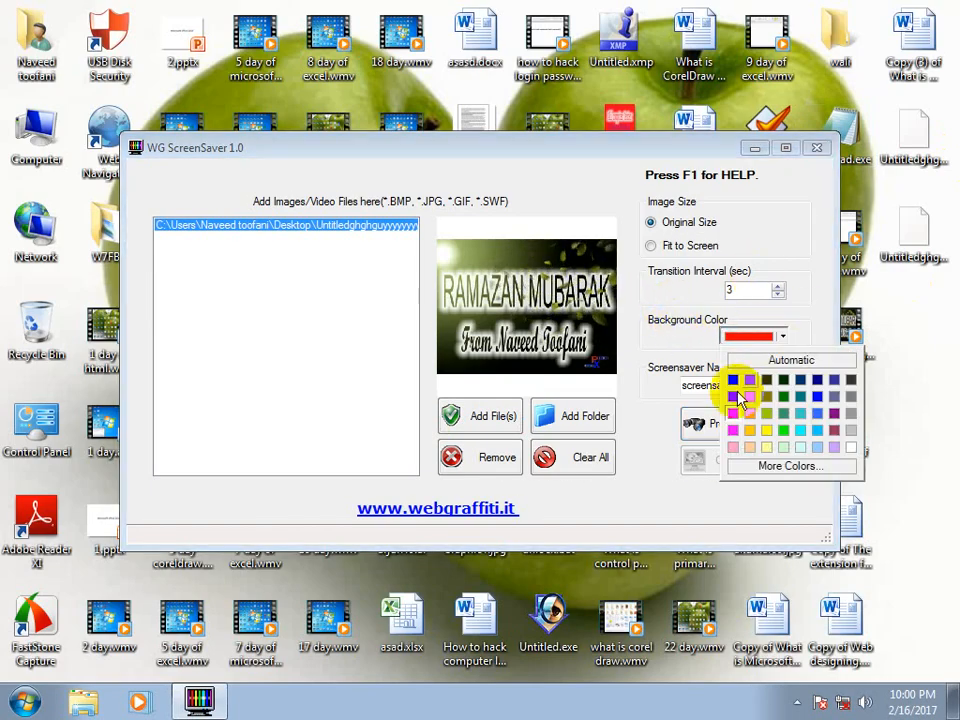
left_click(734, 381)
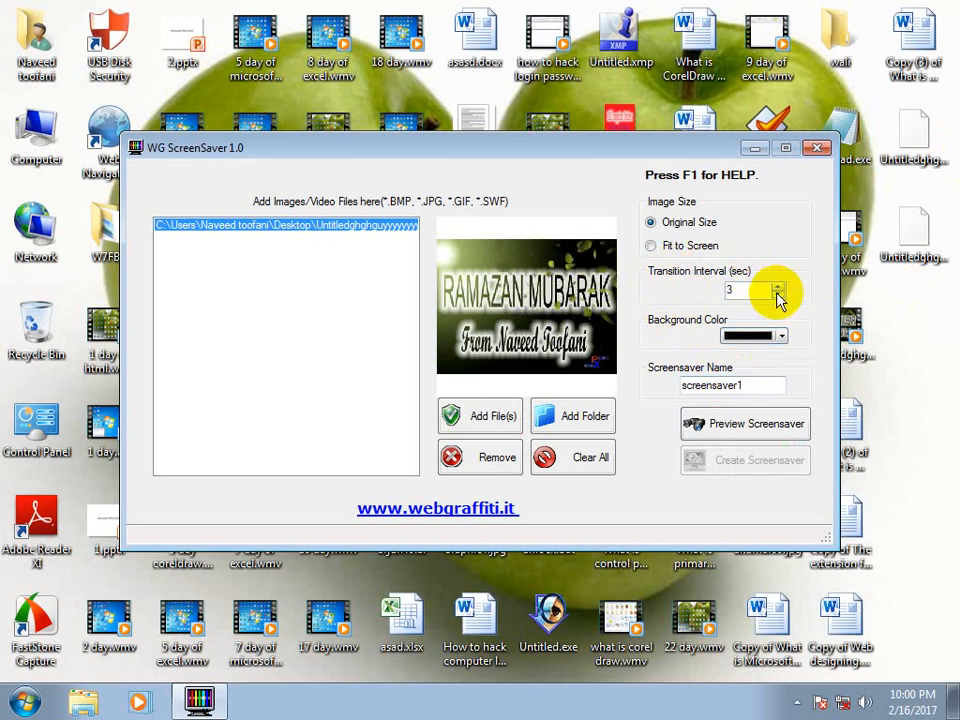
Name the screensaver fsdfsdfds, create it, and close WG Screensaver Creator.
type("fsdf")
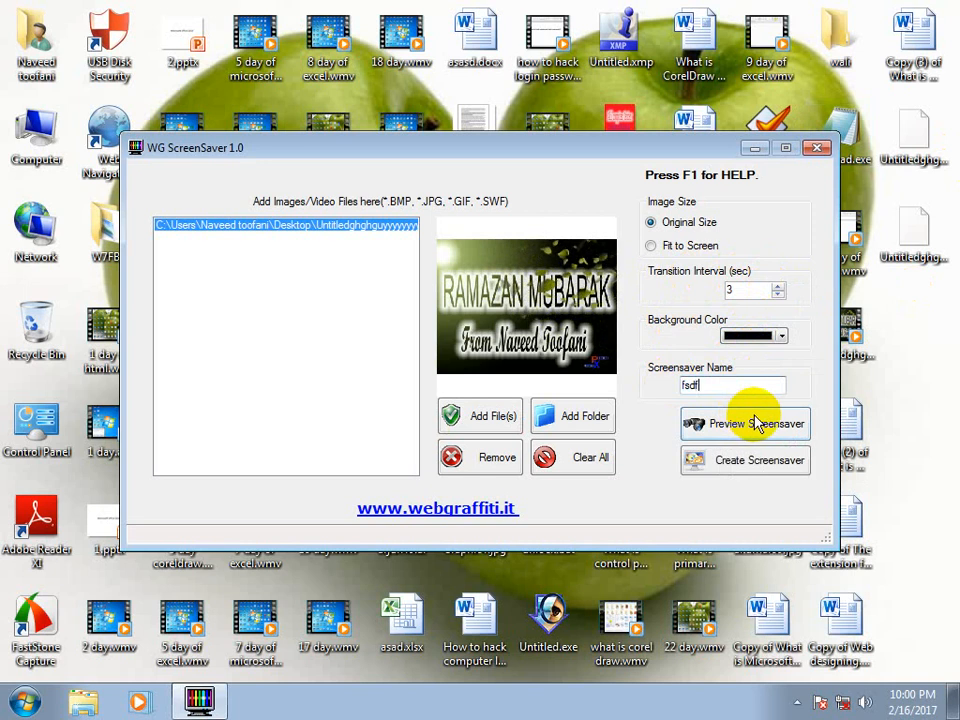
type("sdfds")
left_click(761, 461)
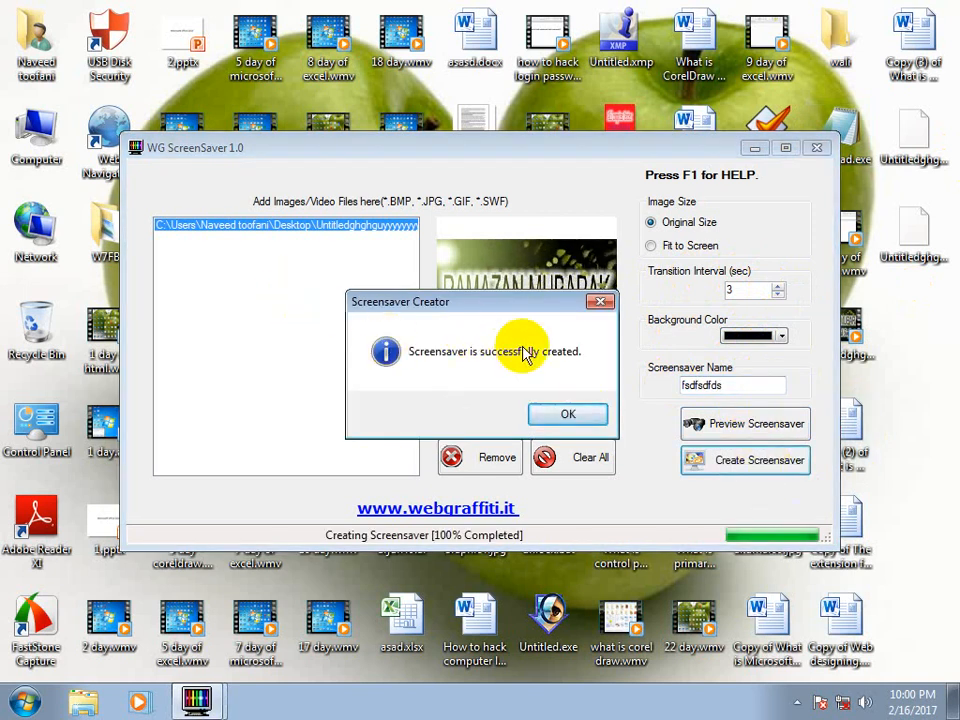
left_click(568, 416)
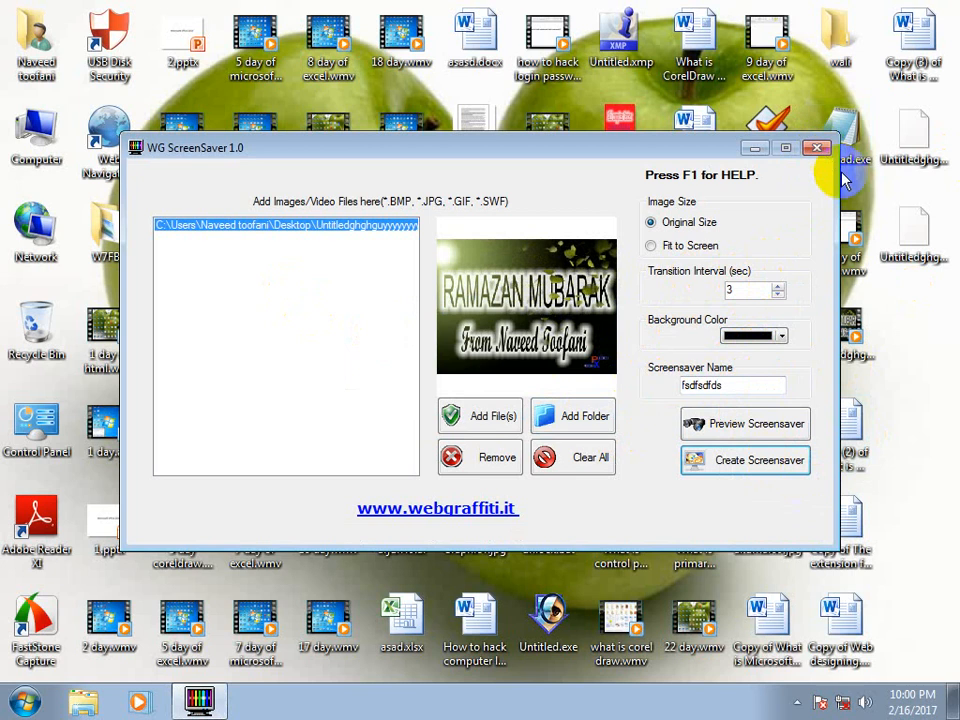
left_click(817, 148)
Preview the fsdfsdfds screen saver from the Windows personalization settings, and close the settings windows without changes.
right_click(742, 563)
left_click(756, 626)
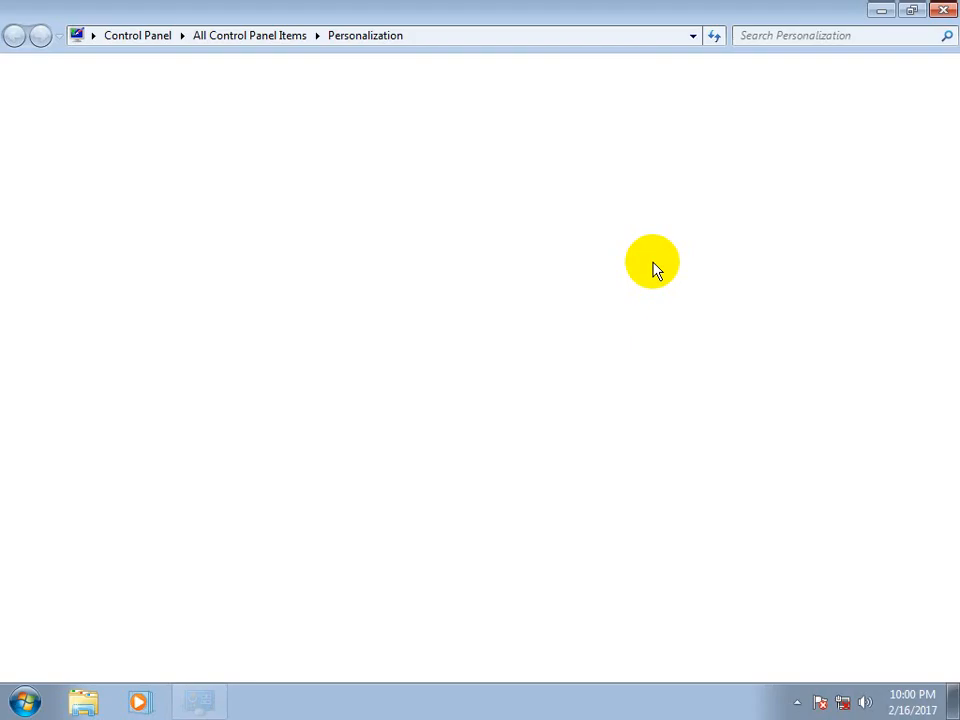
left_click(830, 640)
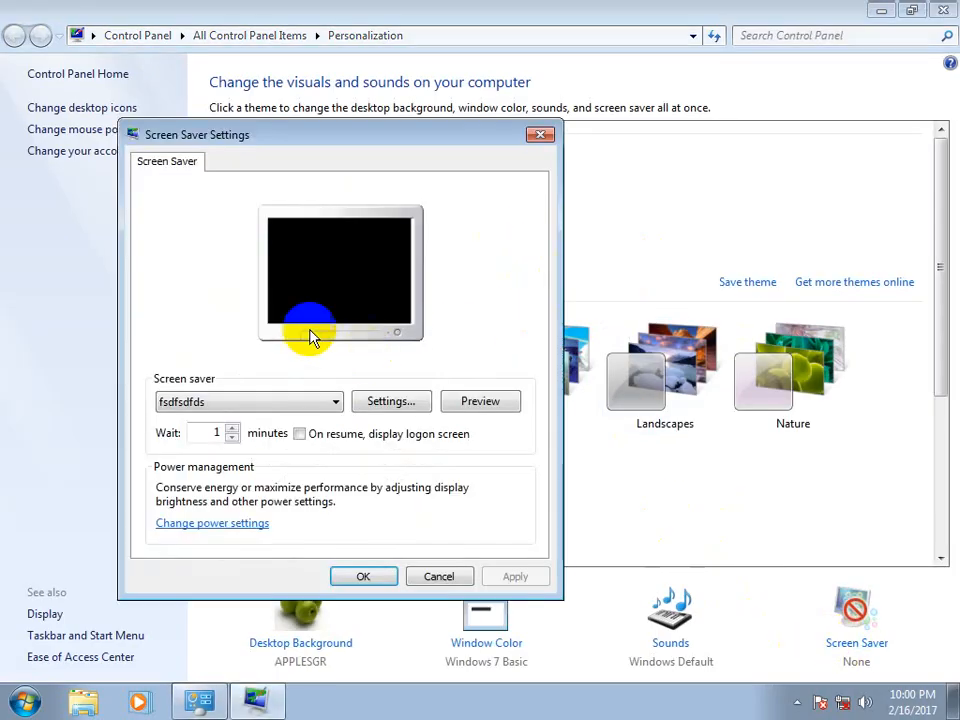
left_click(507, 402)
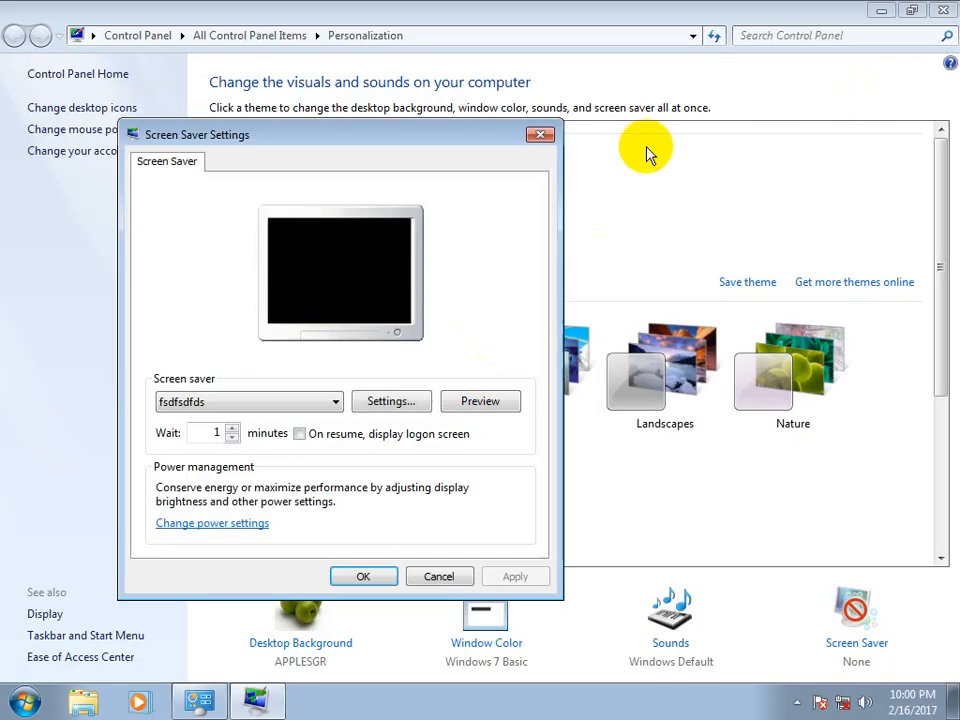
left_click(539, 135)
left_click(944, 10)
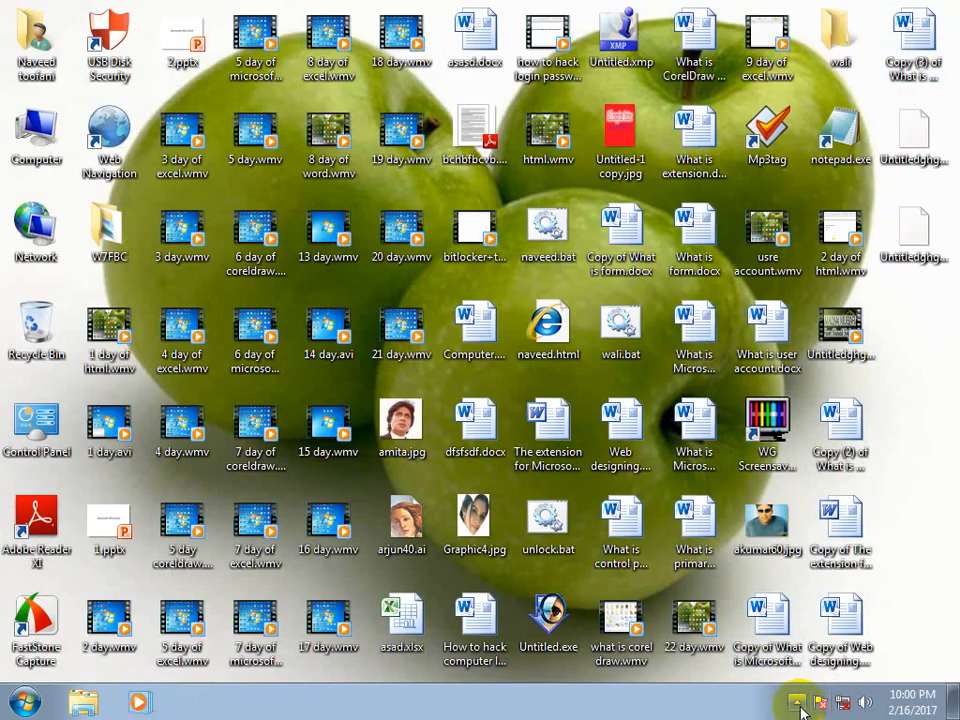